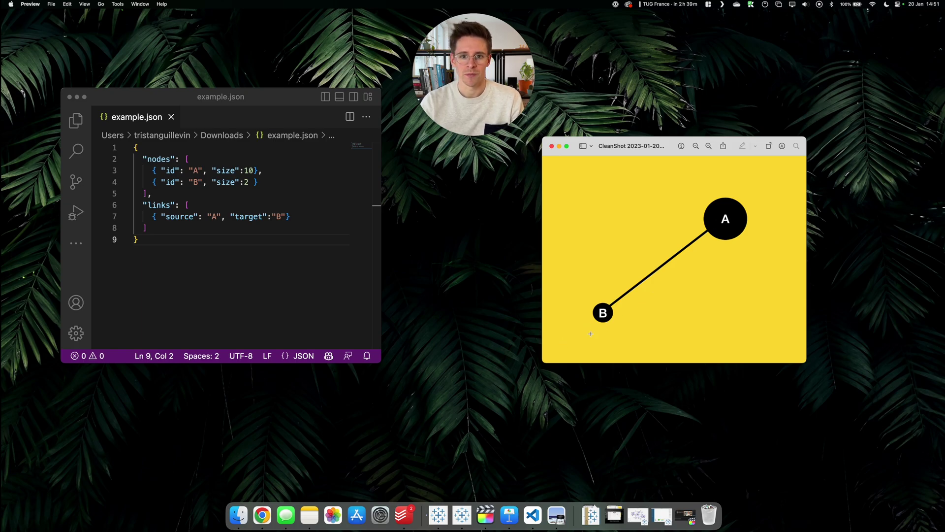
left_click(187, 279)
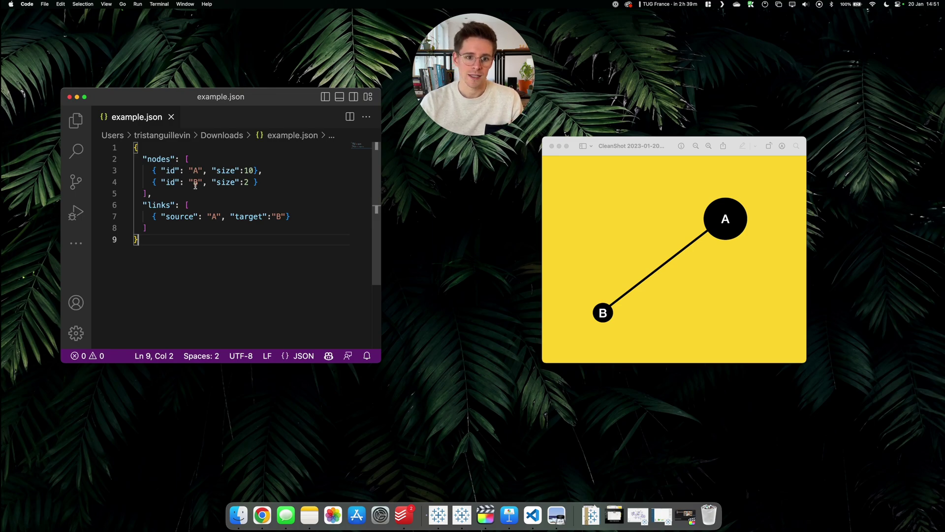
left_click(250, 170)
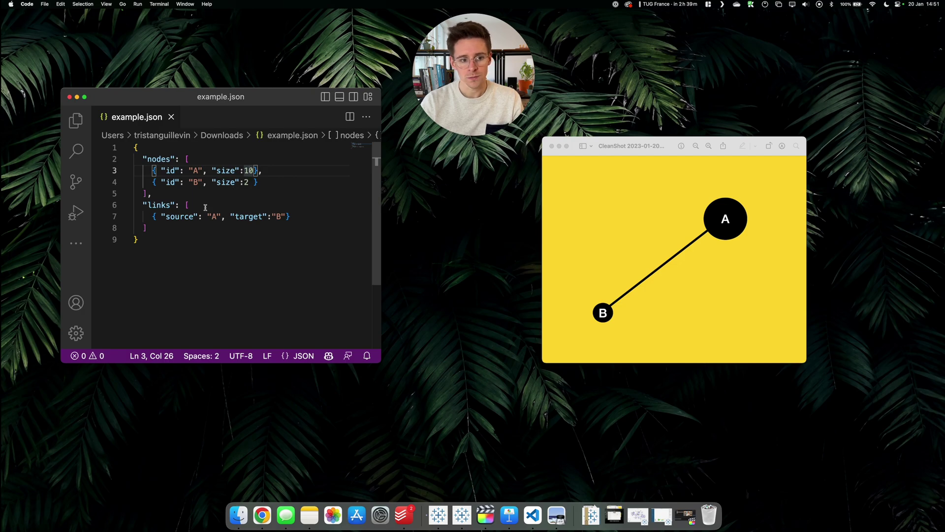
left_click(172, 245)
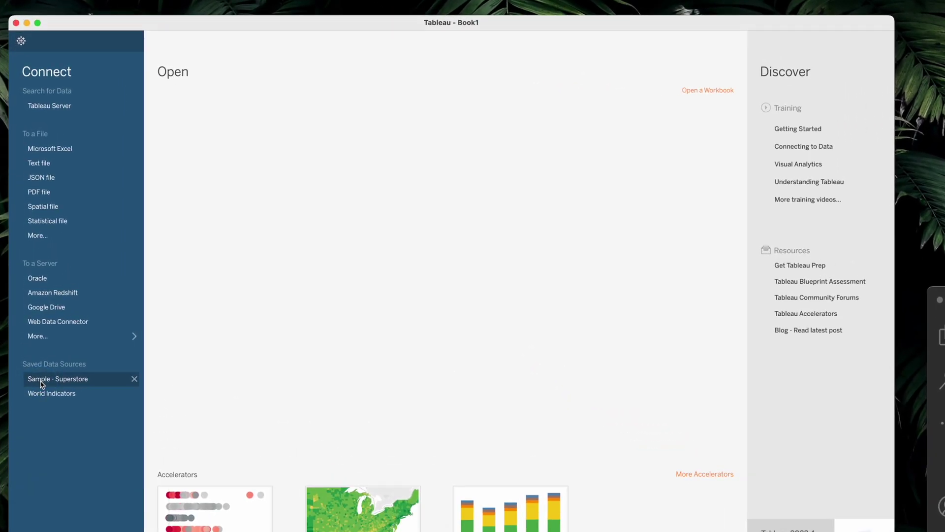
Connect to the saved Sample - Superstore data and list Manufacturer with its Sub-Category values as rows on Sheet 1.
left_click(42, 379)
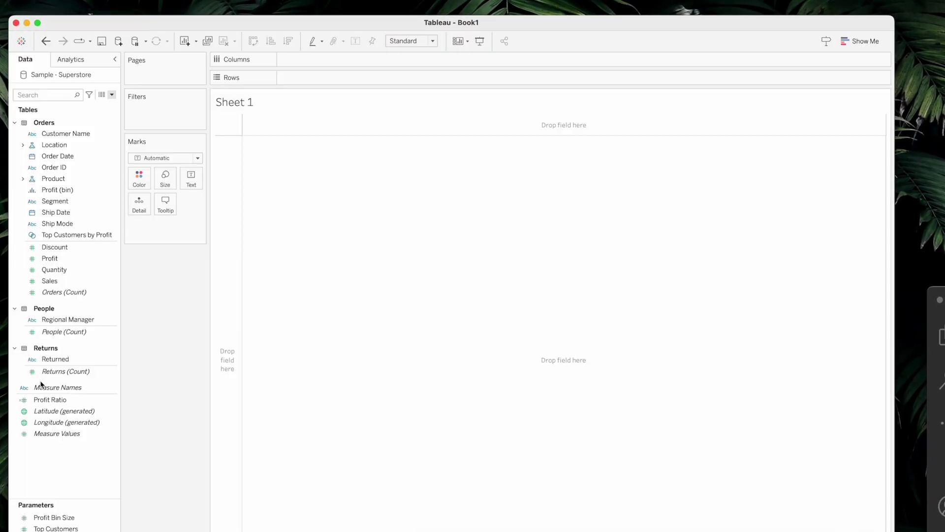
left_click(27, 180)
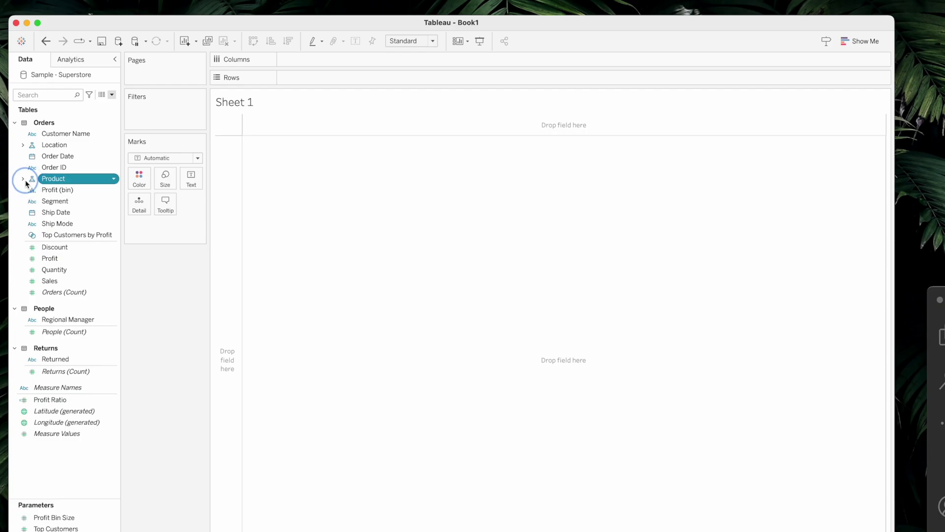
left_click(23, 179)
left_click_drag(59, 201, 443, 79)
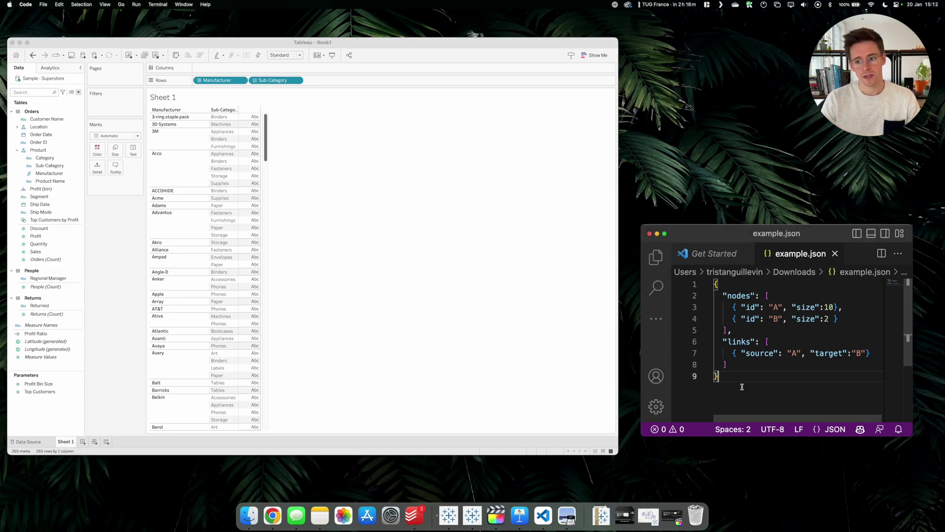
Copy the node "A" line from example.json, and show Sales as text in the Tableau Sheet 1 table.
triple_click(728, 309)
key("super+c")
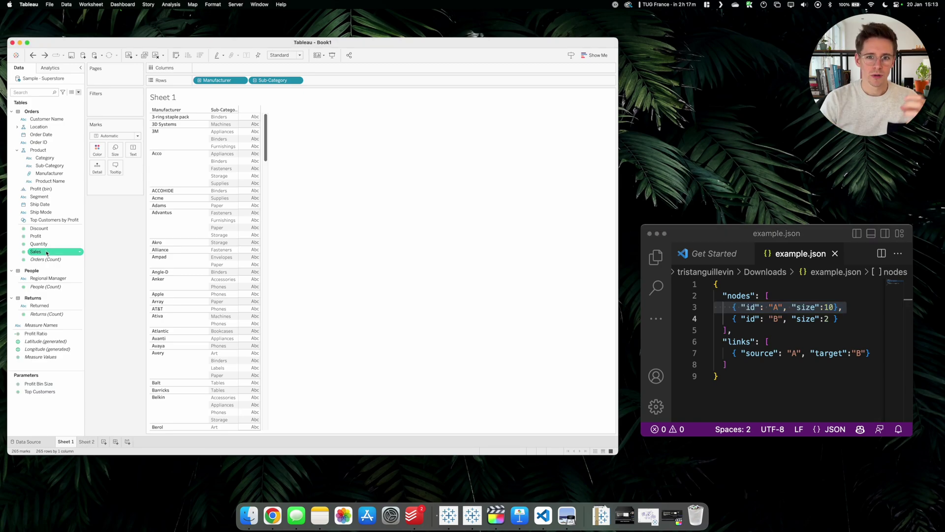
left_click_drag(46, 254, 136, 150)
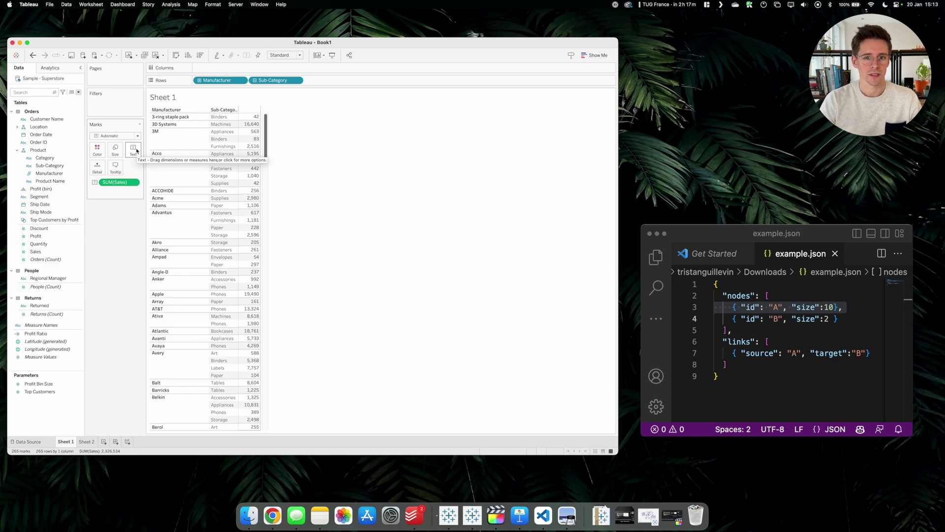
On Sheet 2, list the Manufacturer field as rows.
left_click(85, 441)
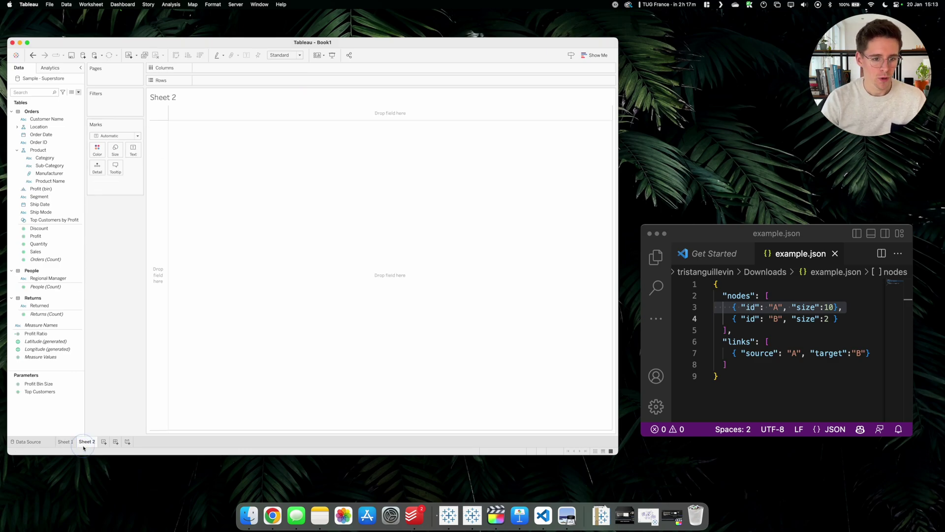
left_click(63, 196)
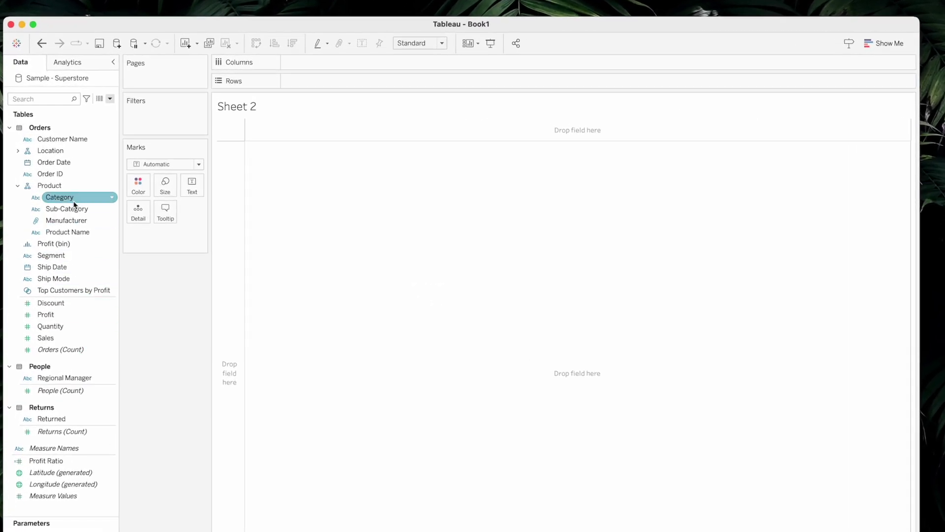
left_click_drag(69, 220, 234, 222)
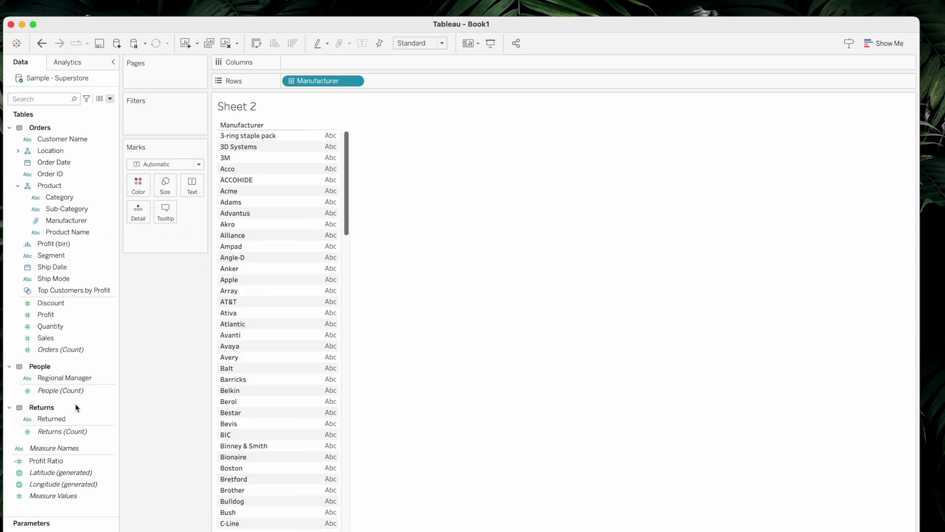
Add Sales as a discrete row field after Manufacturer and widen the table's text column.
left_click_drag(63, 340, 401, 81)
right_click(402, 82)
left_click(432, 206)
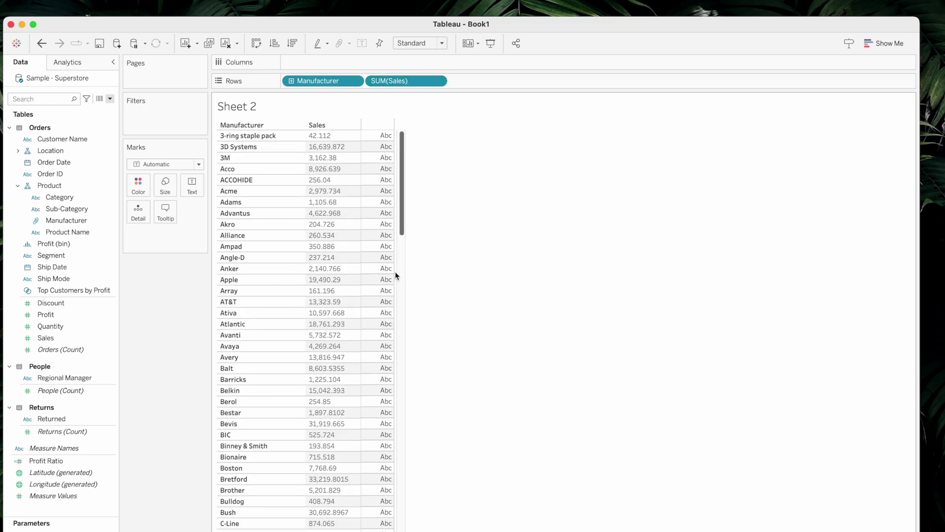
left_click_drag(394, 270, 596, 270)
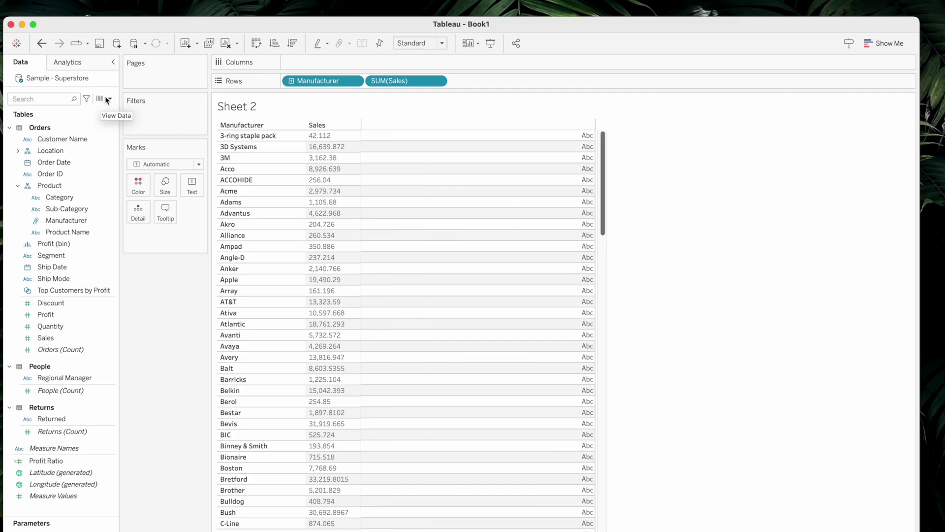
Create a calculated field named "Nodes manufacturer".
left_click(109, 99)
left_click(99, 109)
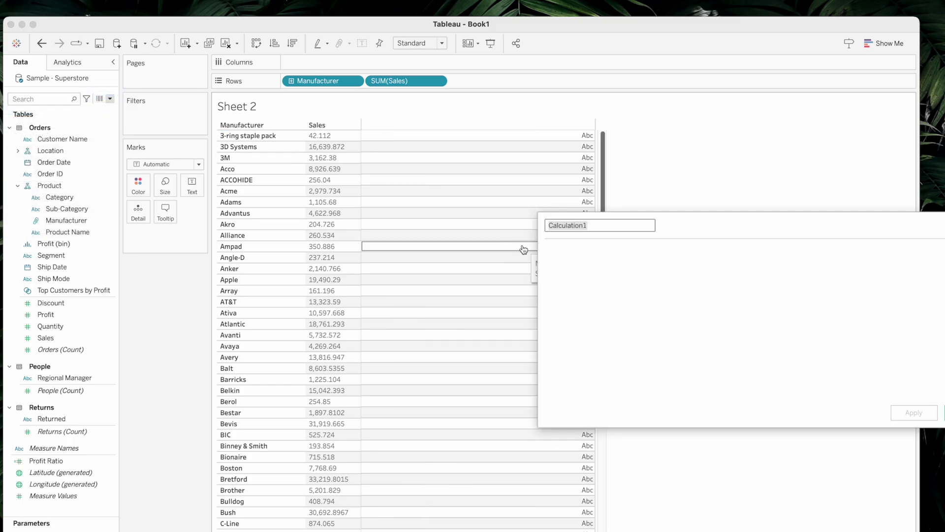
type("Nodes")
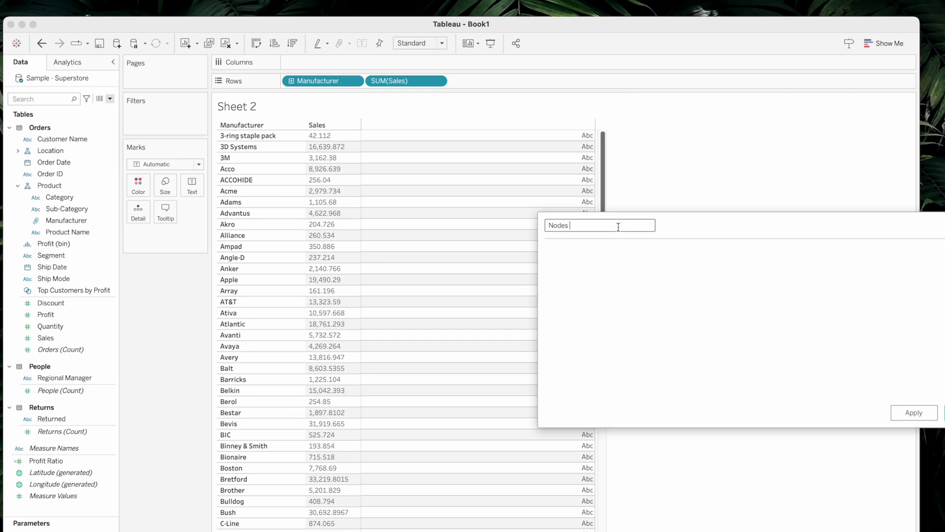
type(" manufacturer")
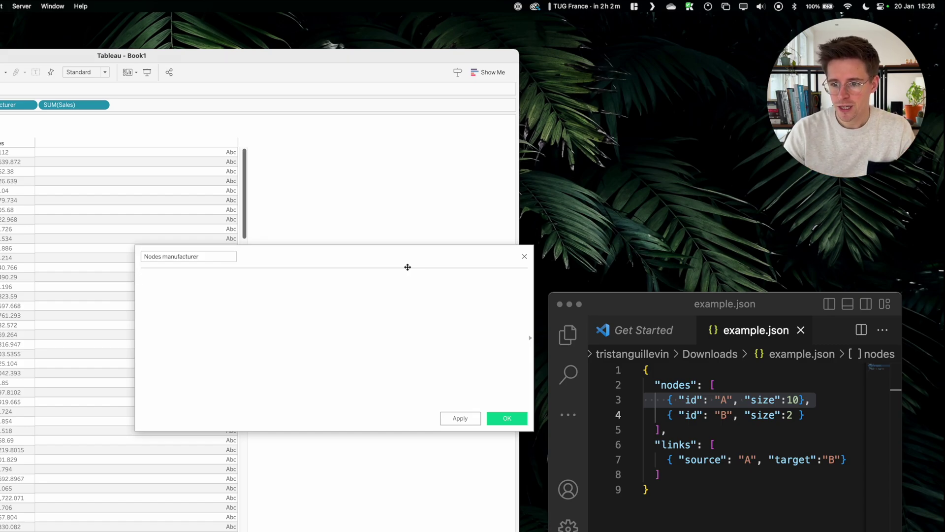
Paste the copied line { "id": "A", "size":10}, into the calculation and remove its leading spaces.
left_click(762, 400)
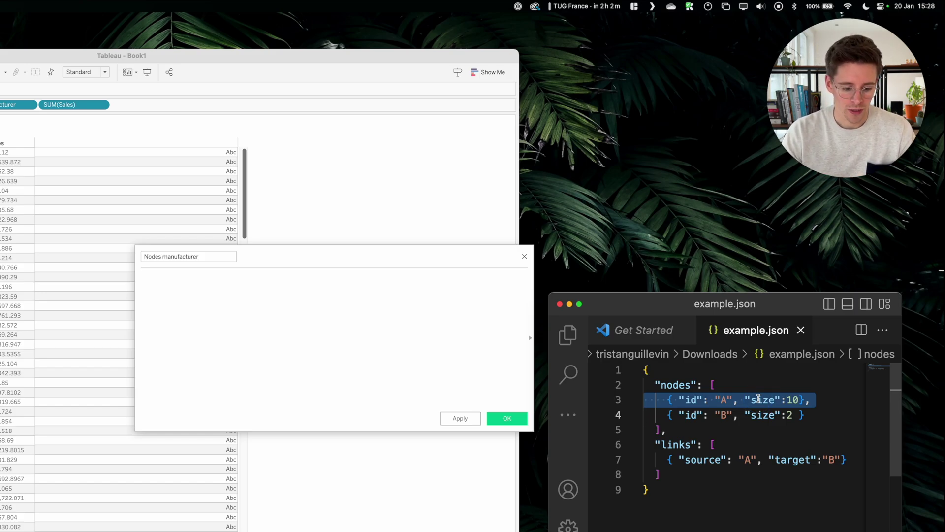
left_click(262, 283)
key("super+v")
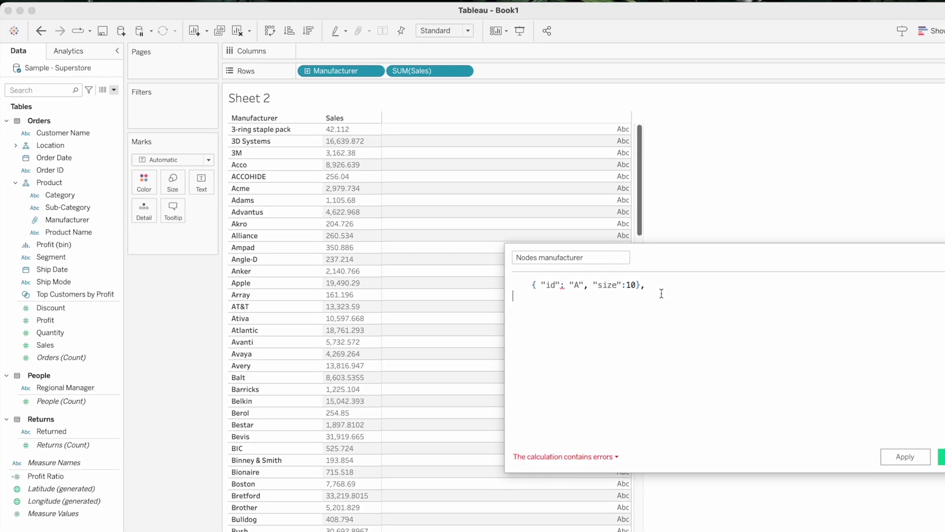
key("Up")
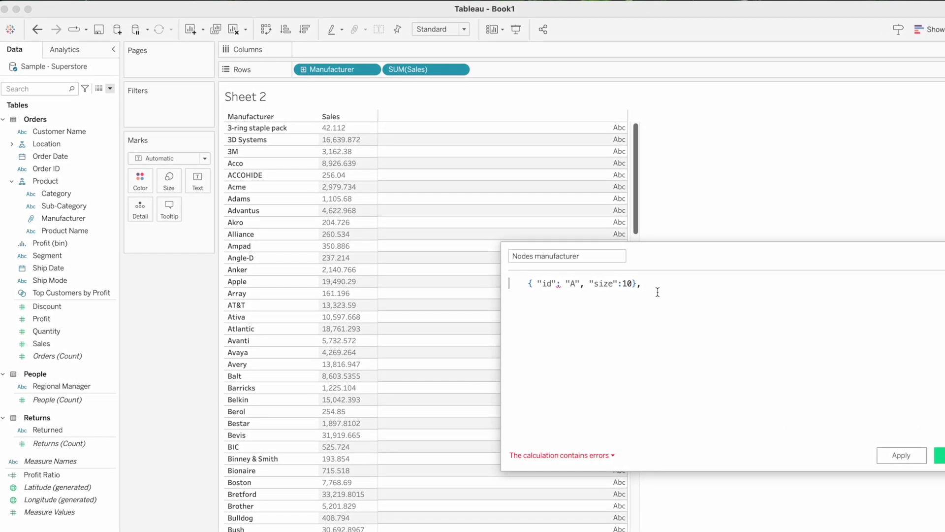
key("Delete")
key("Delete")
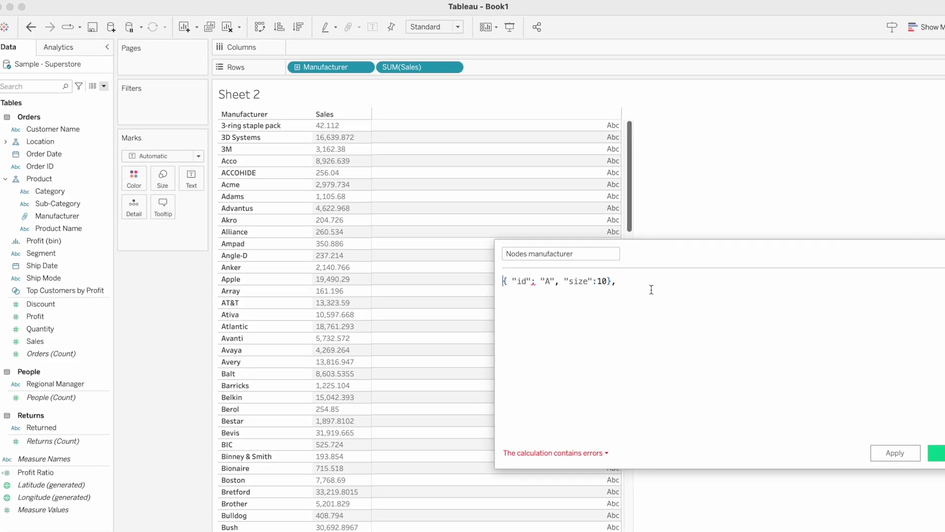
Wrap the pasted line in single quotes, apply the calculation, and show Nodes manufacturer as the table's text.
type("'")
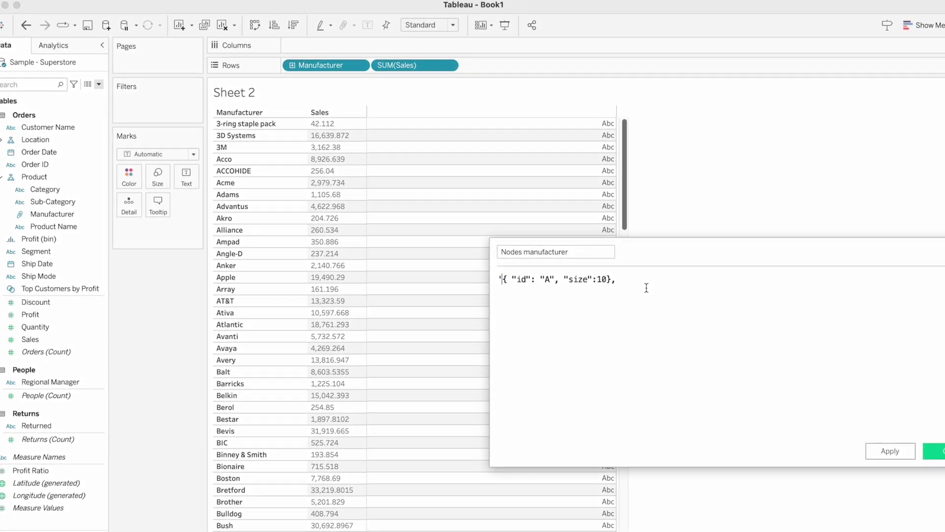
key("End")
type("'")
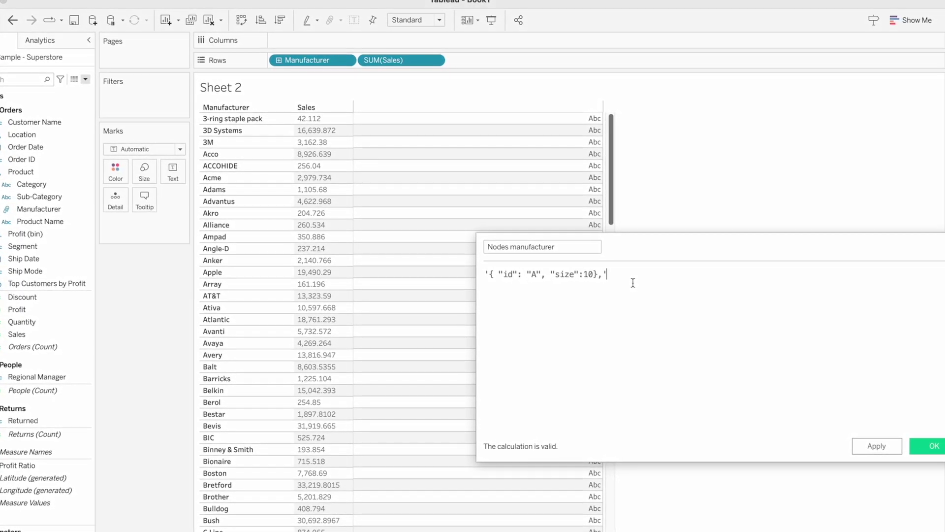
left_click(841, 459)
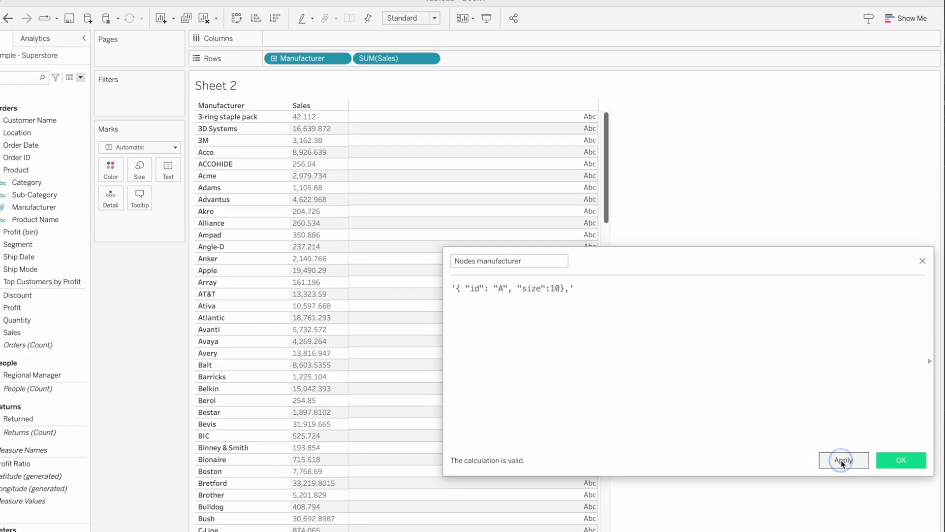
left_click_drag(35, 449, 162, 176)
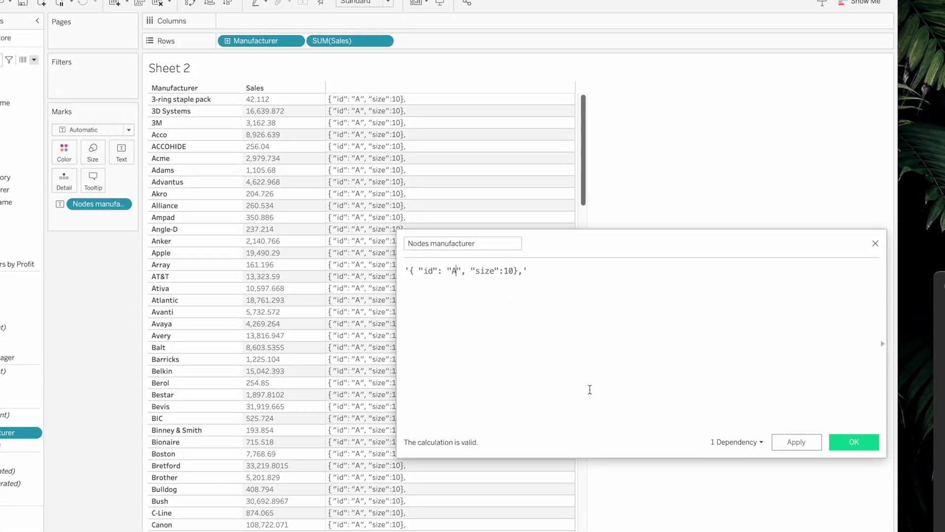
Replace the fixed id A in the calculation with '+[Manufacturer]+' and apply the change.
key("BackSpace")
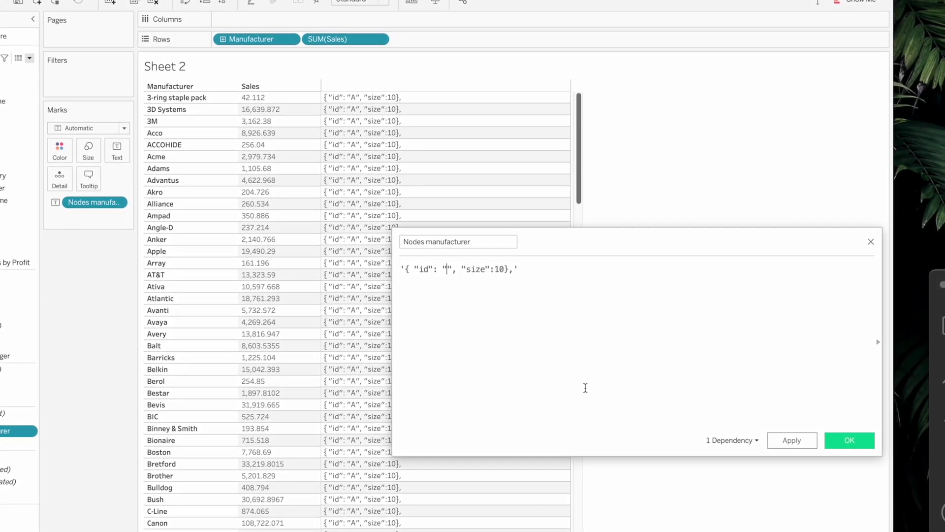
type("'")
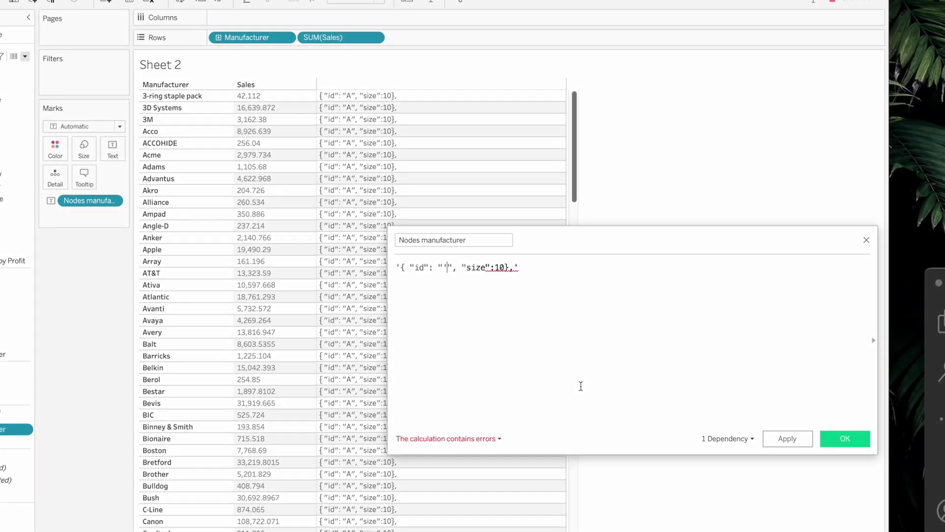
type("+manu")
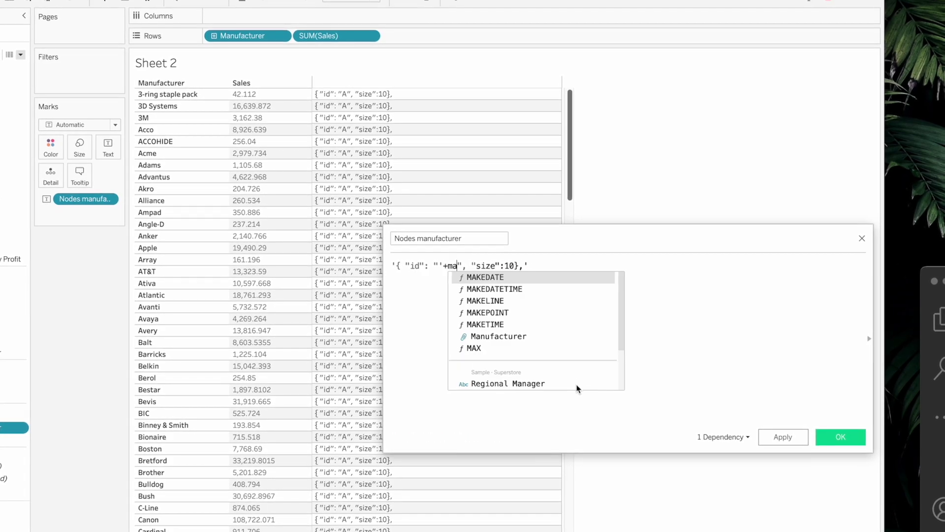
key("Return")
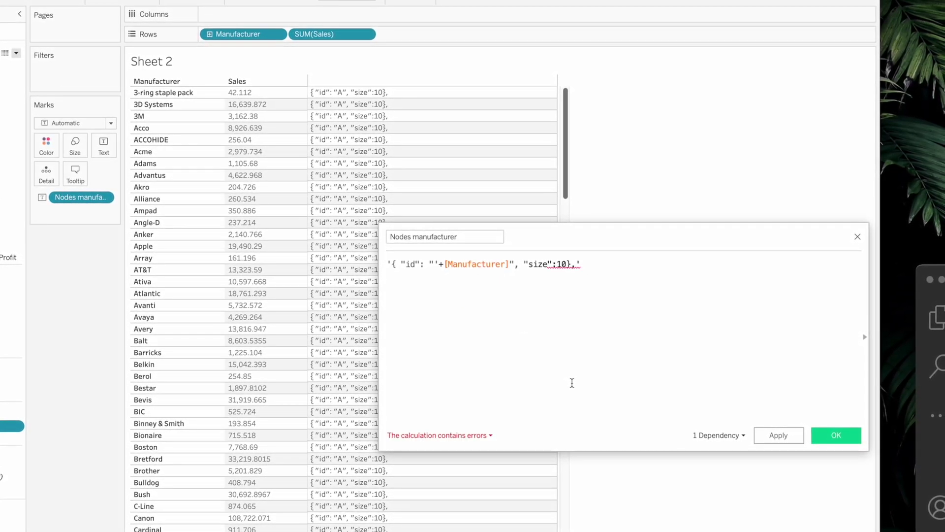
type("+'")
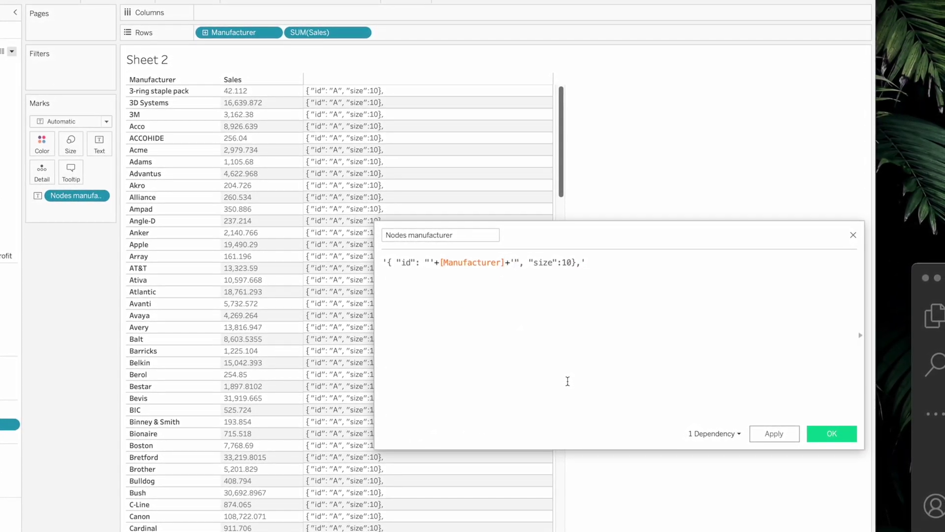
left_click(770, 427)
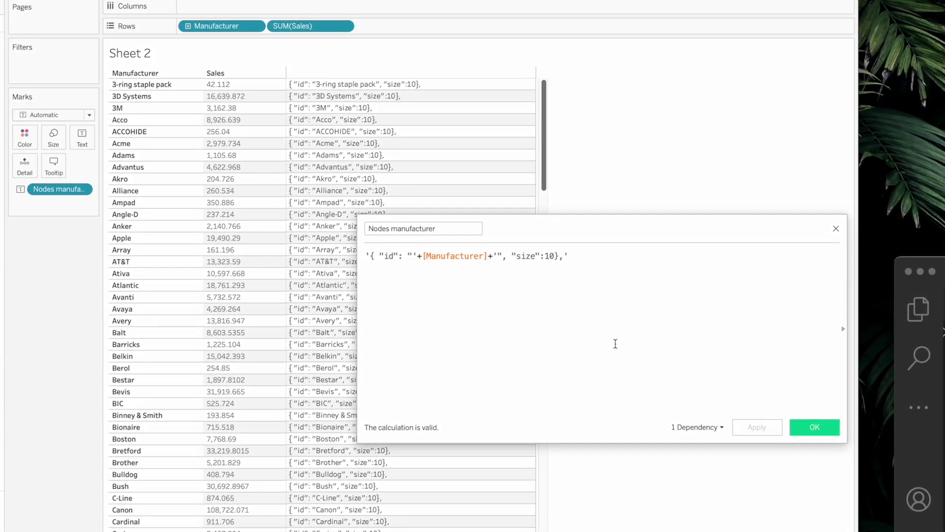
Replace the fixed size 10 in the calculation with '+SUM([Sales])+'.
double_click(548, 255)
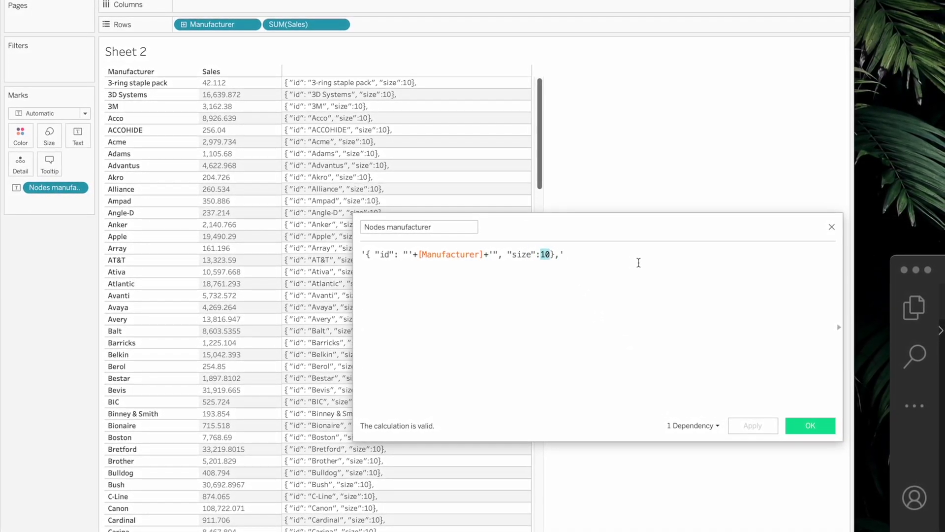
key("BackSpace")
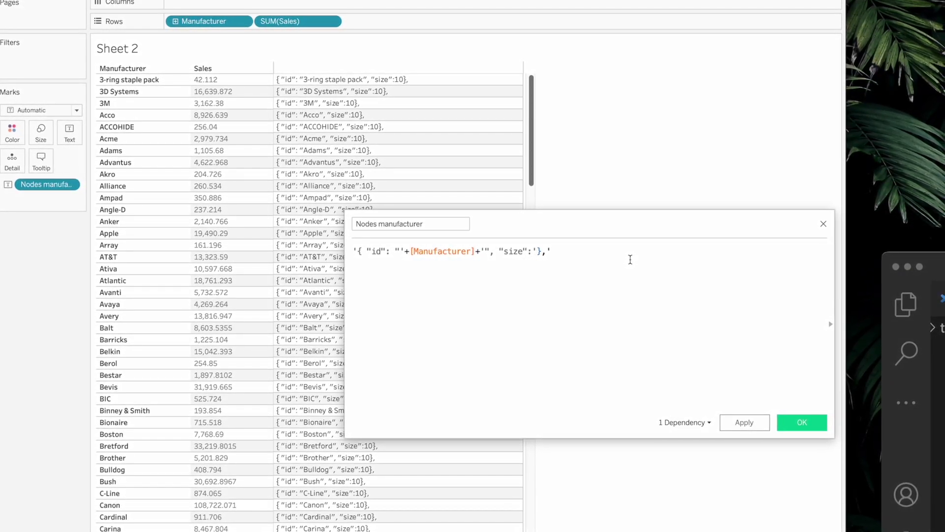
type("'+")
type("SUM(sal")
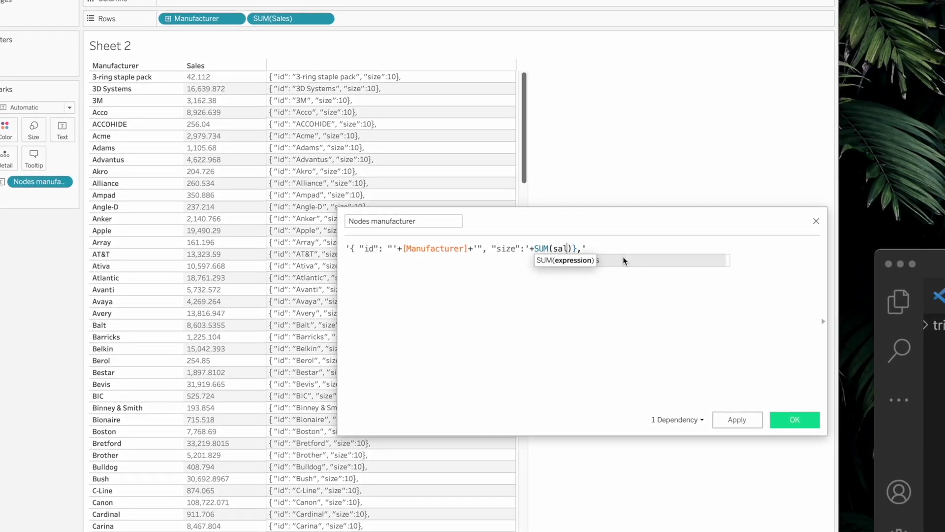
left_click(624, 261)
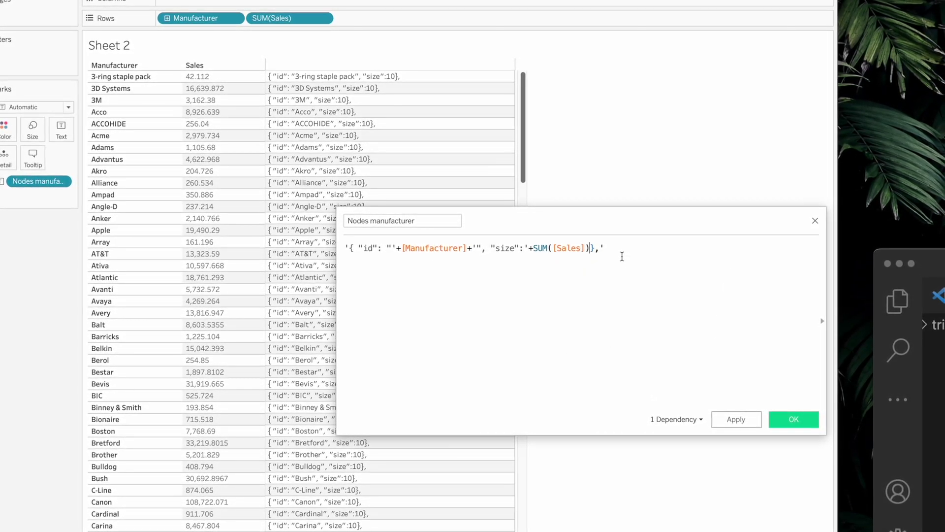
type("+'")
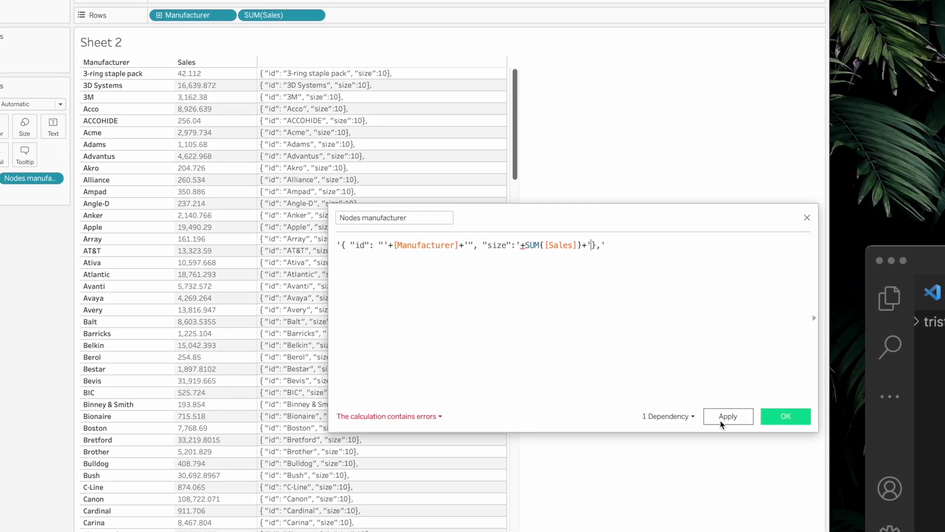
Check the calculation error and wrap SUM([Sales]) in str() to convert the sales total to text.
left_click(397, 418)
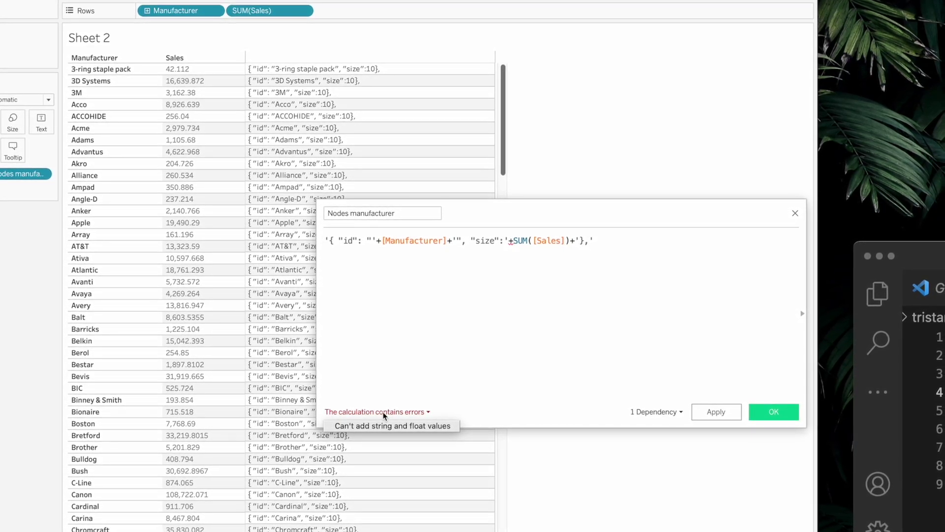
left_click(539, 246)
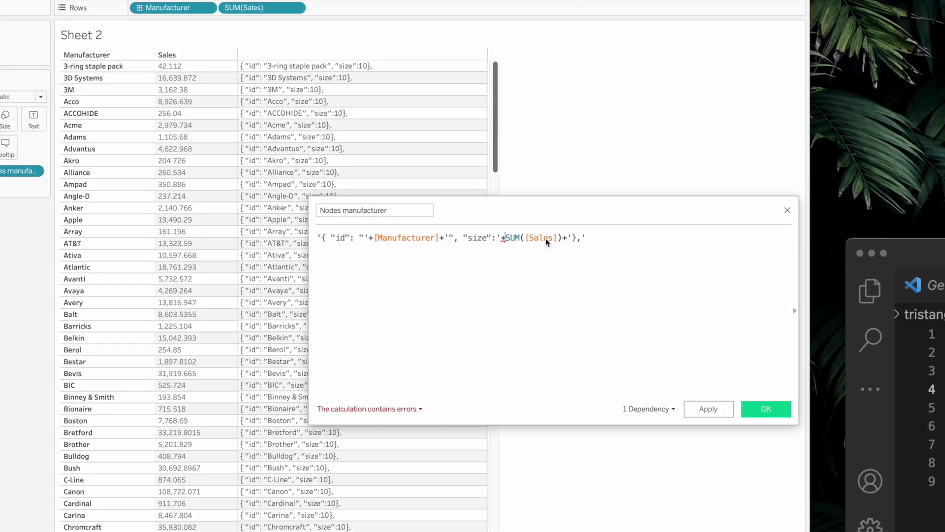
type("str(")
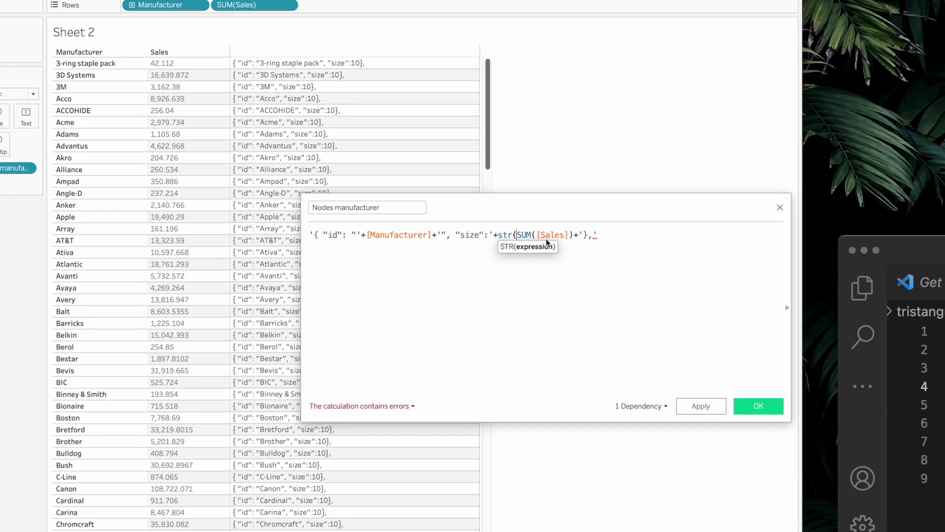
key("Right")
key("Right")
key("Right")
key("Right")
key("Right")
key("Right")
key("Right")
key("Right")
key("Right")
key("Right")
key("Right")
key("Right")
type(")")
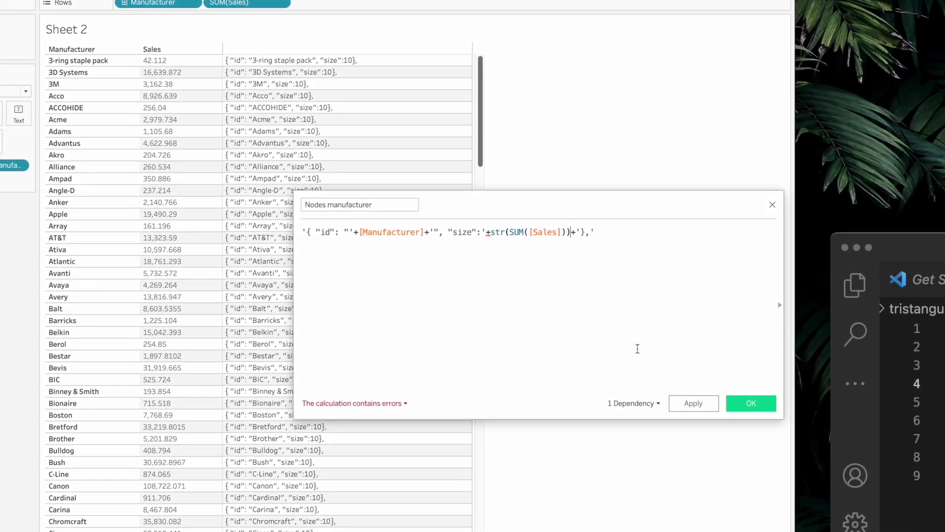
Check the remaining calculation error, wrap [Manufacturer] in min(), and apply the calculation.
left_click(396, 406)
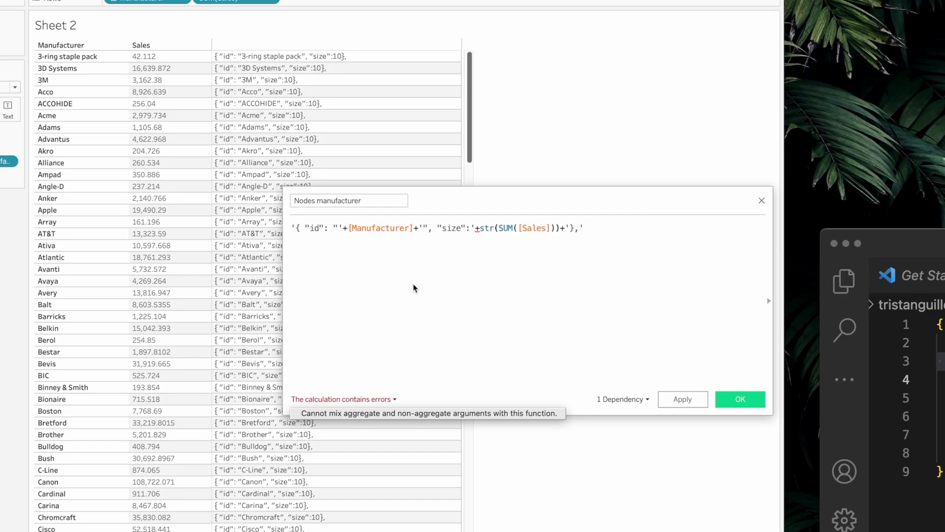
left_click(375, 230)
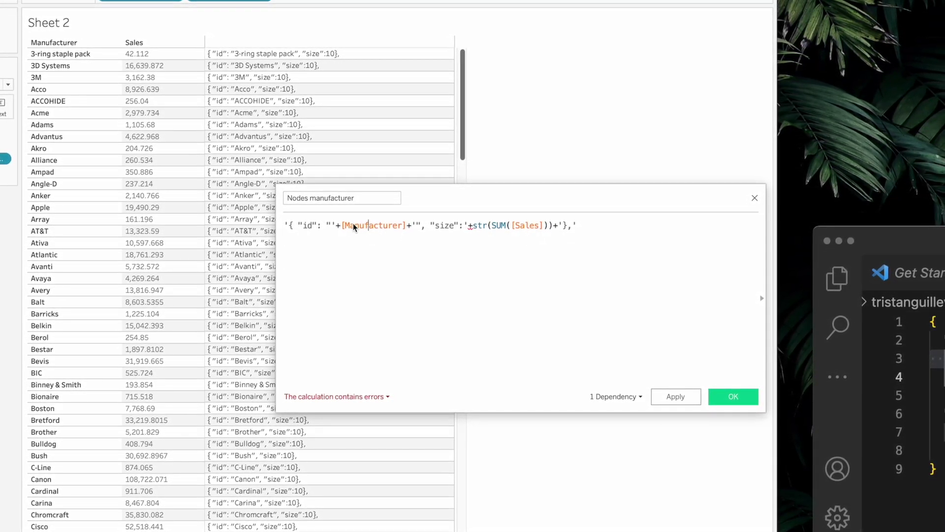
left_click(340, 225)
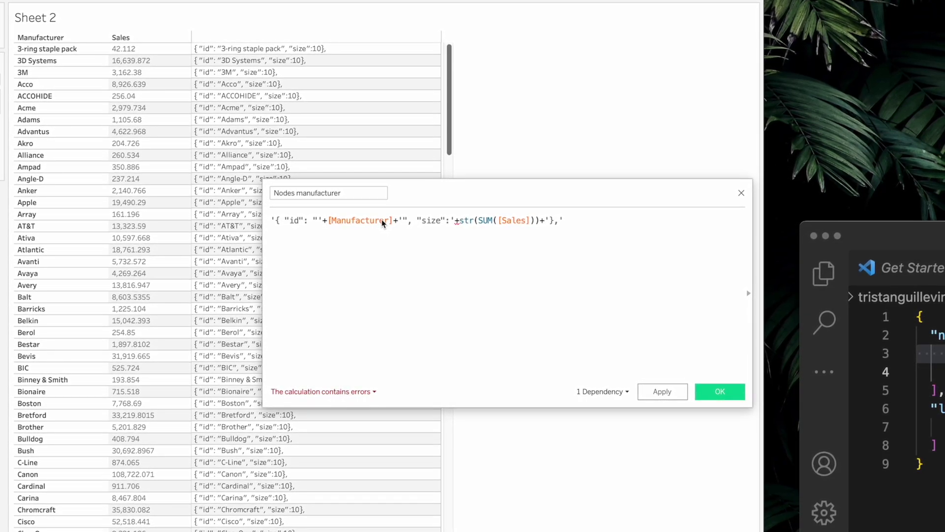
type("min(")
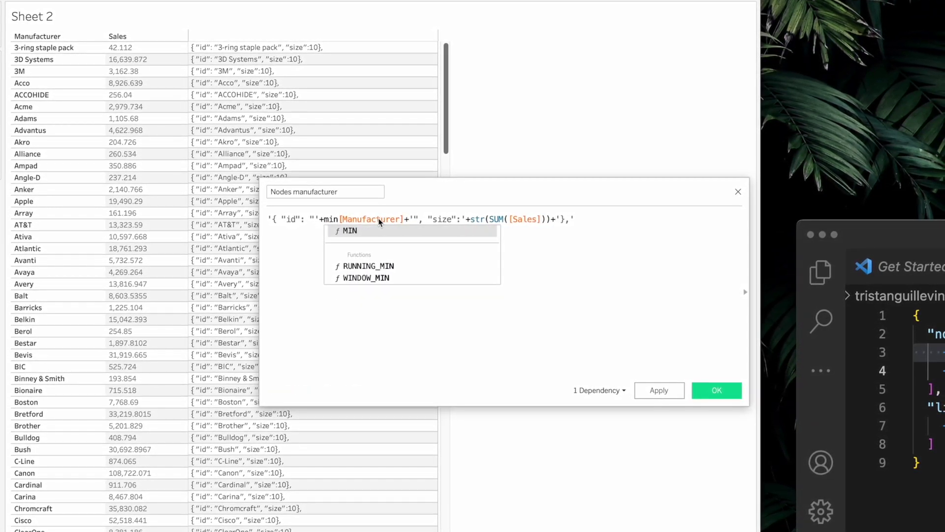
left_click(404, 218)
type(")")
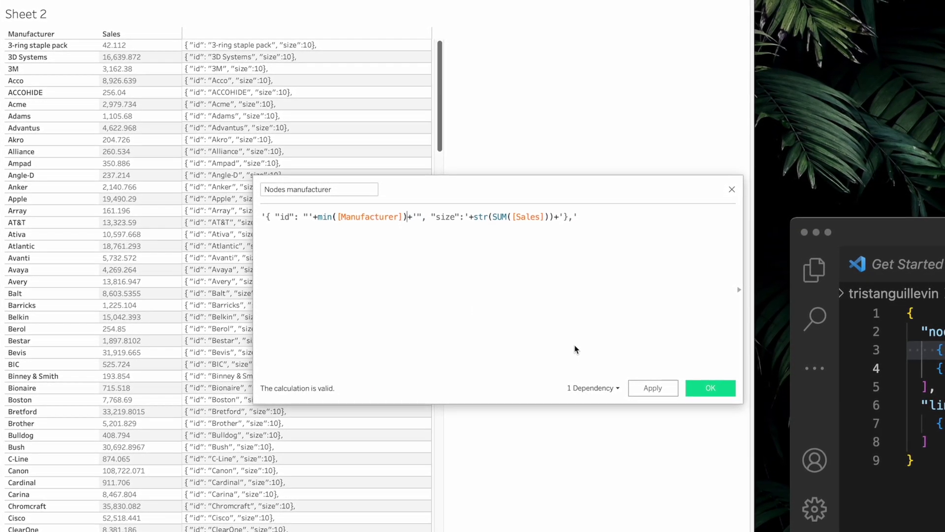
left_click(652, 387)
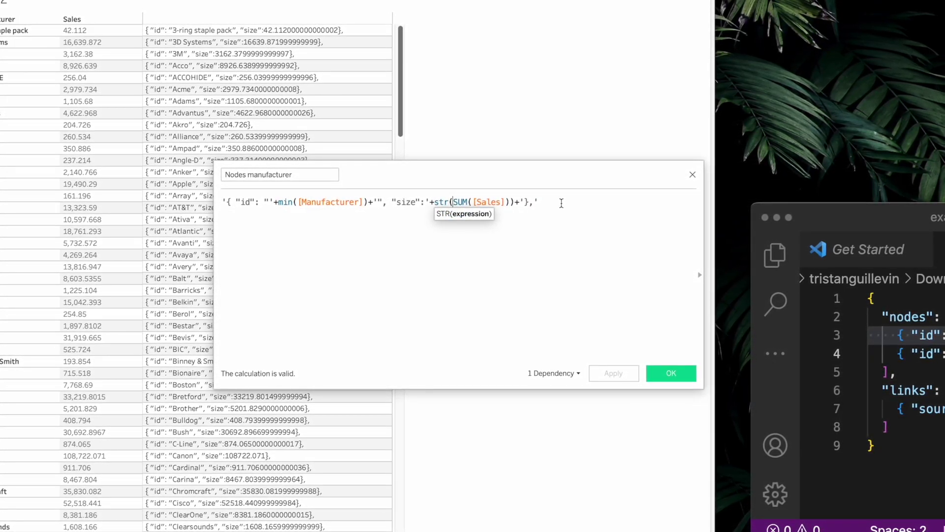
Wrap SUM([Sales]) in int(), add , "type":"manufacturer" before the closing brace, and save the calculation.
type("int(")
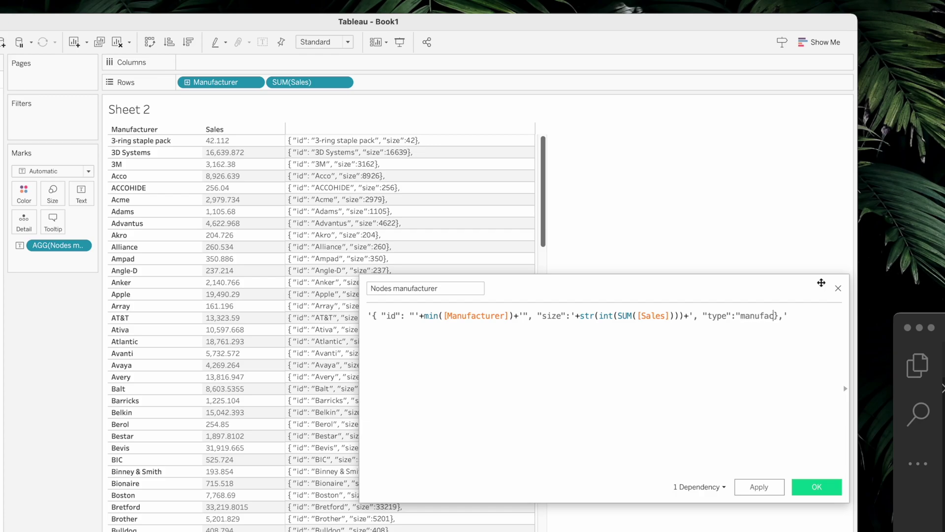
type("\"")
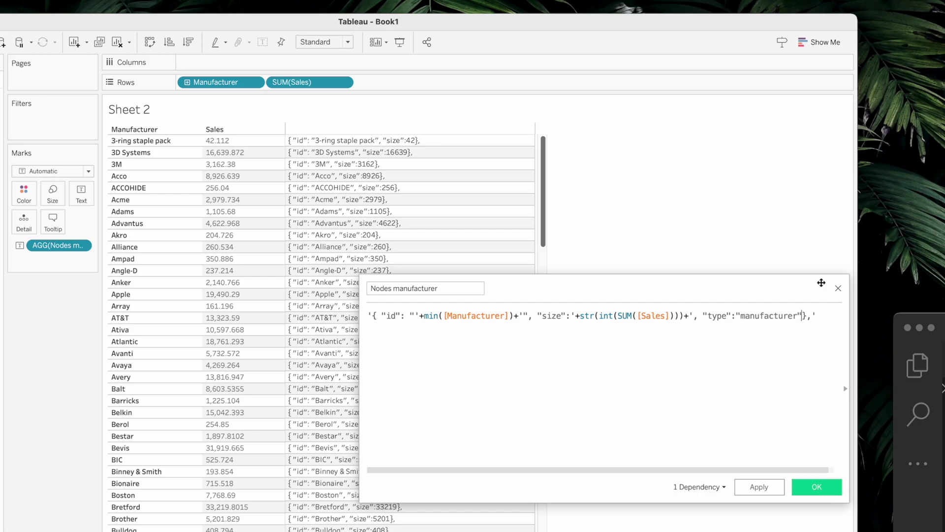
left_click(759, 486)
mouse_move(457, 205)
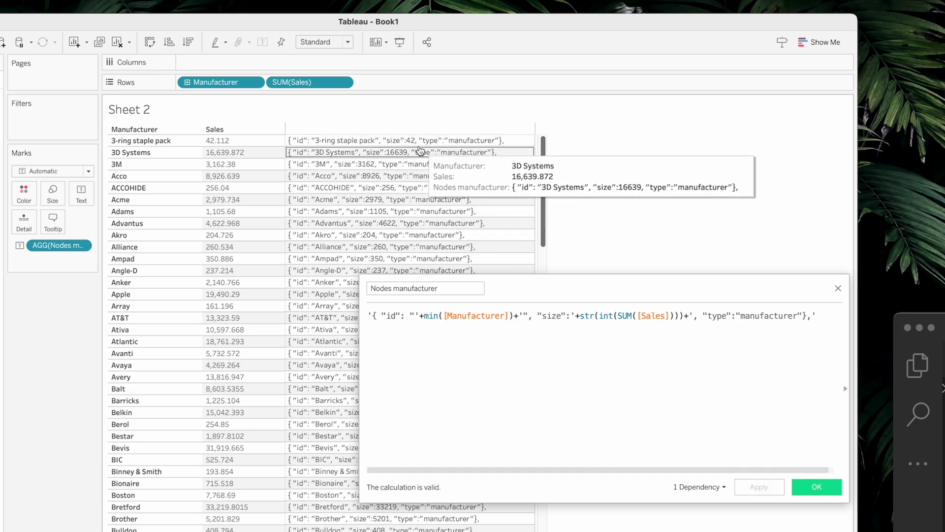
mouse_move(446, 146)
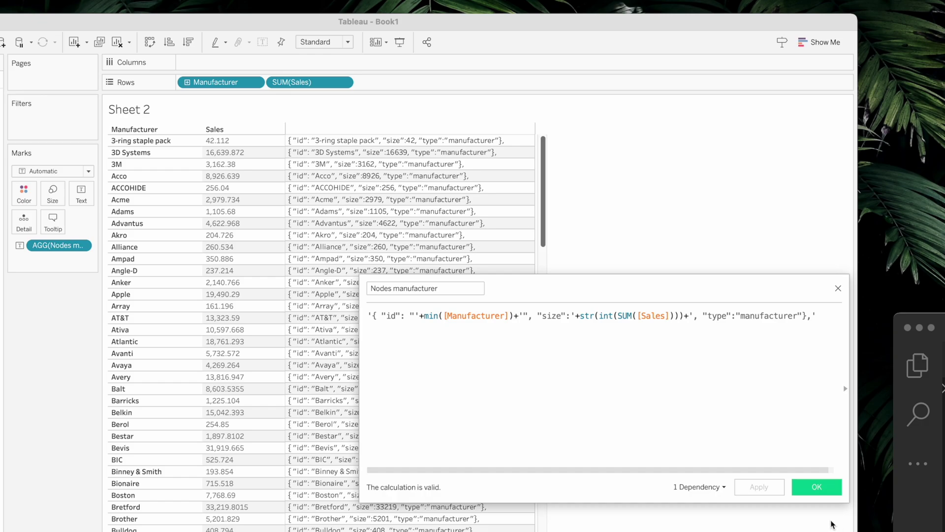
left_click(814, 486)
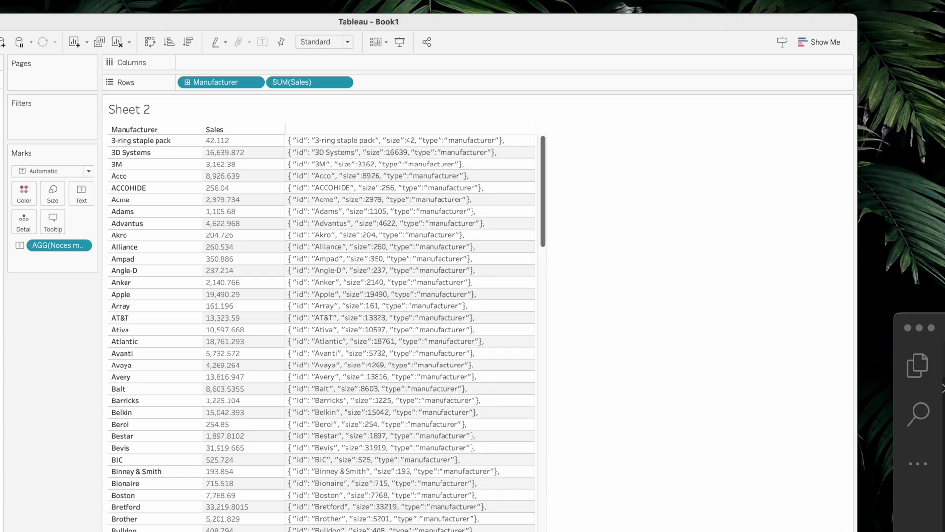
Create a new worksheet and list Sub-Category in its rows.
key("super+t")
left_click(24, 266)
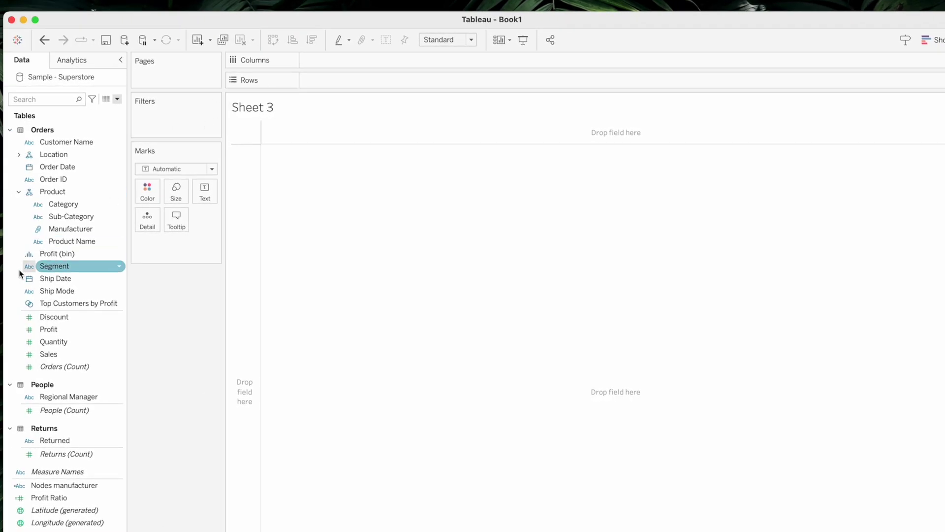
left_click(57, 203)
left_click_drag(57, 214, 347, 87)
left_click(55, 441)
left_click(59, 454)
left_click(64, 509)
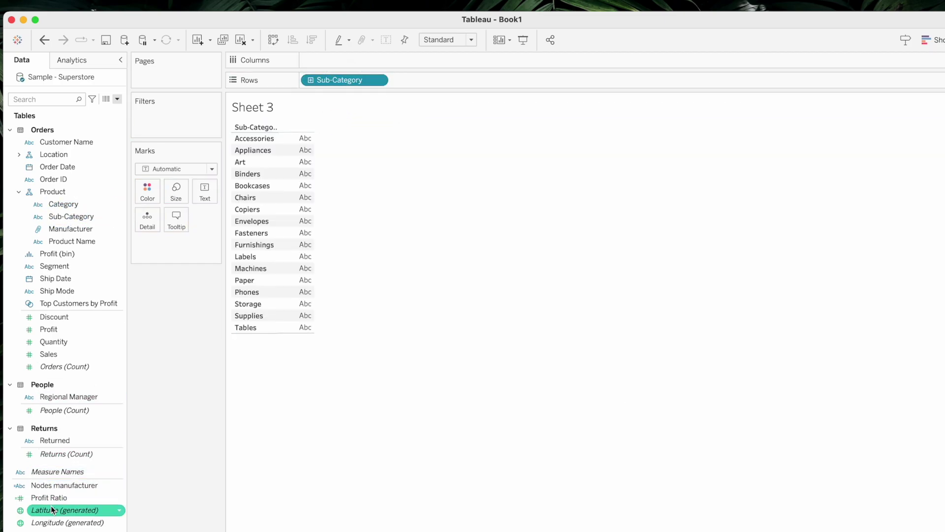
Add Sales to the rows after Sub-Category and make it discrete.
left_click(49, 341)
left_click(48, 355)
left_click_drag(48, 356, 446, 83)
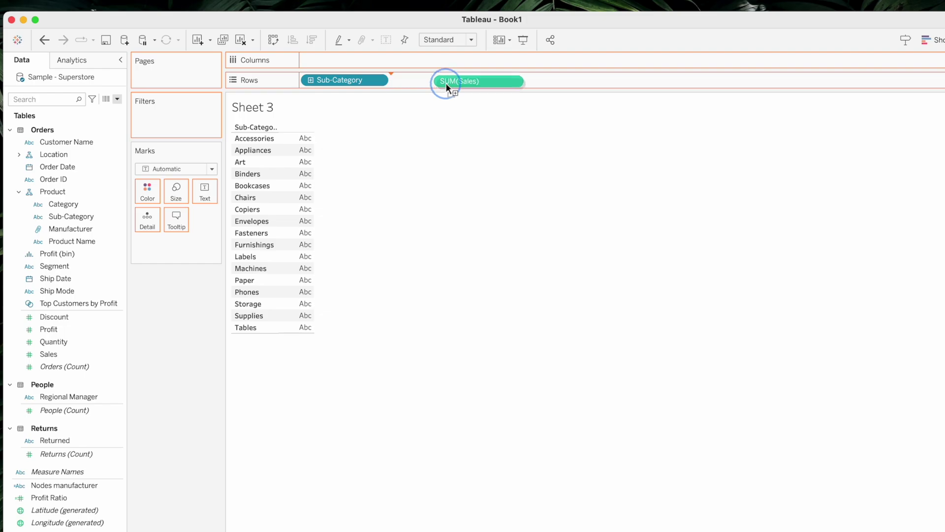
right_click(446, 84)
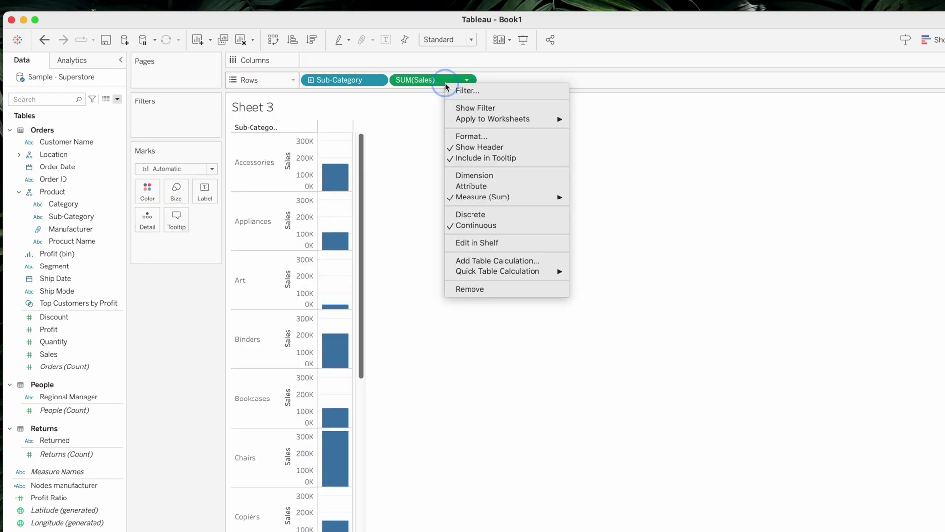
left_click(476, 215)
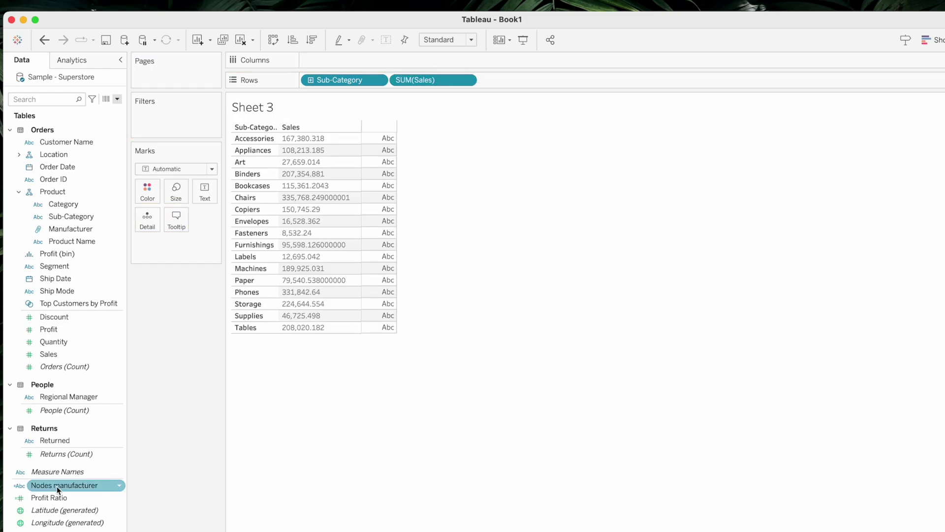
Duplicate the Nodes manufacturer field, open the copy for editing, and rename it Nodes Subcategories.
right_click(57, 486)
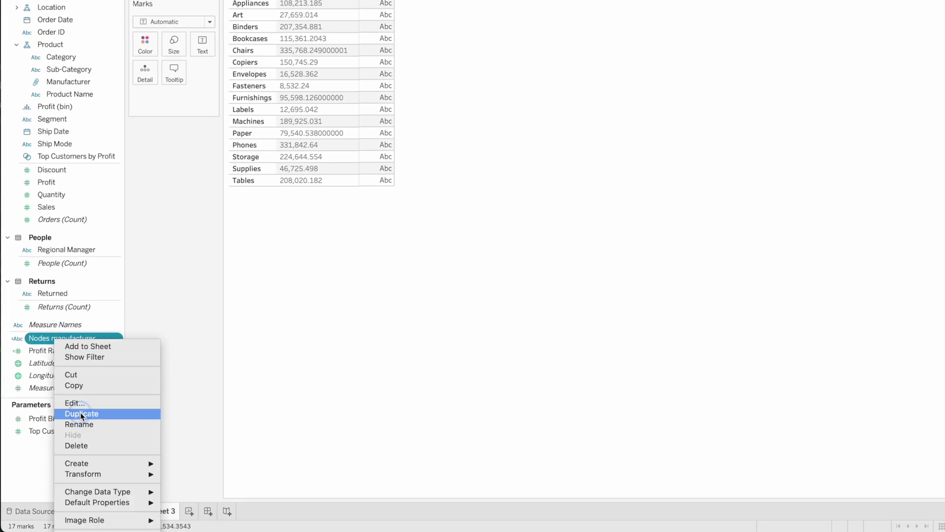
left_click(81, 412)
right_click(58, 351)
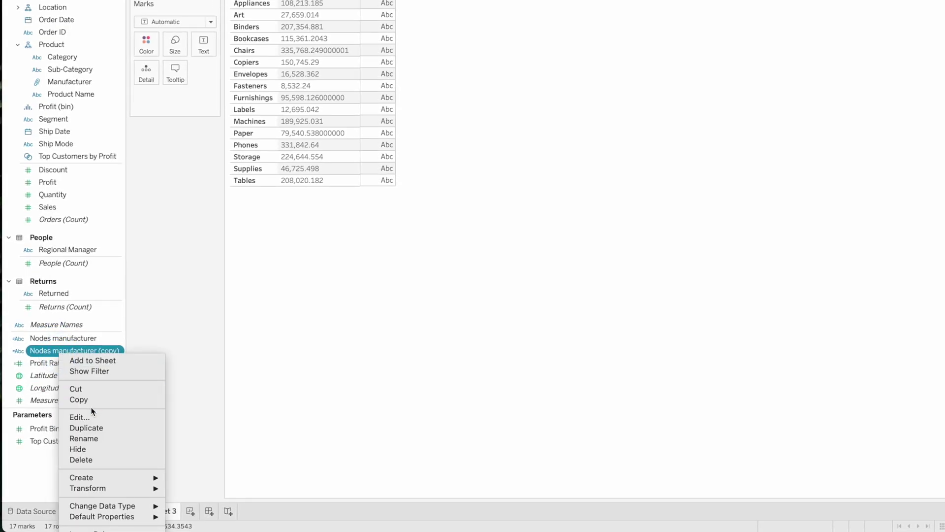
left_click(79, 417)
left_click(547, 143)
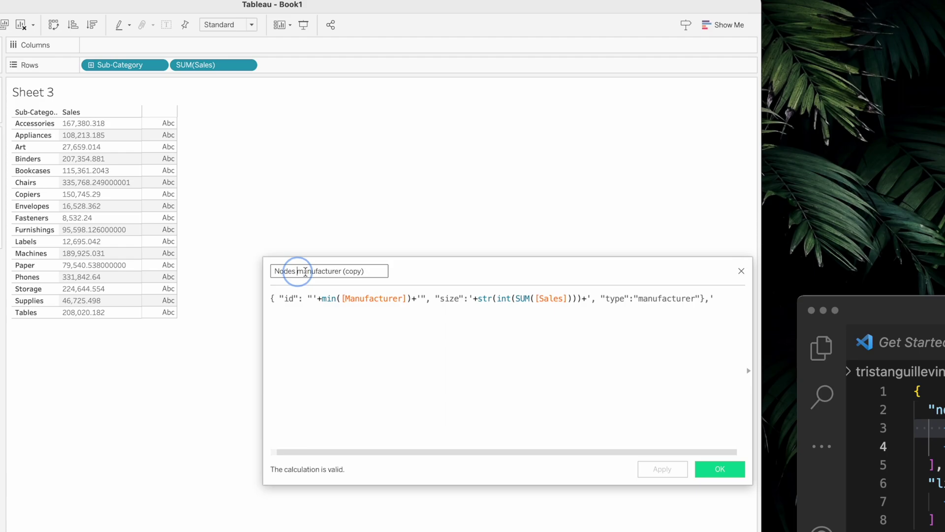
left_click_drag(305, 271, 522, 278)
type("Subcategories")
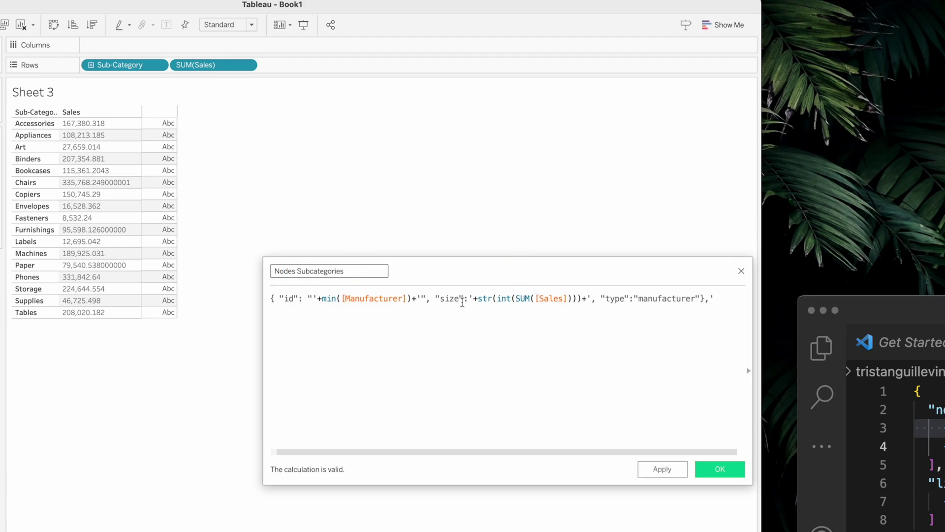
Replace [Manufacturer] with [Sub-Category] and the type value with subcategories in the calculation, and save it.
double_click(348, 298)
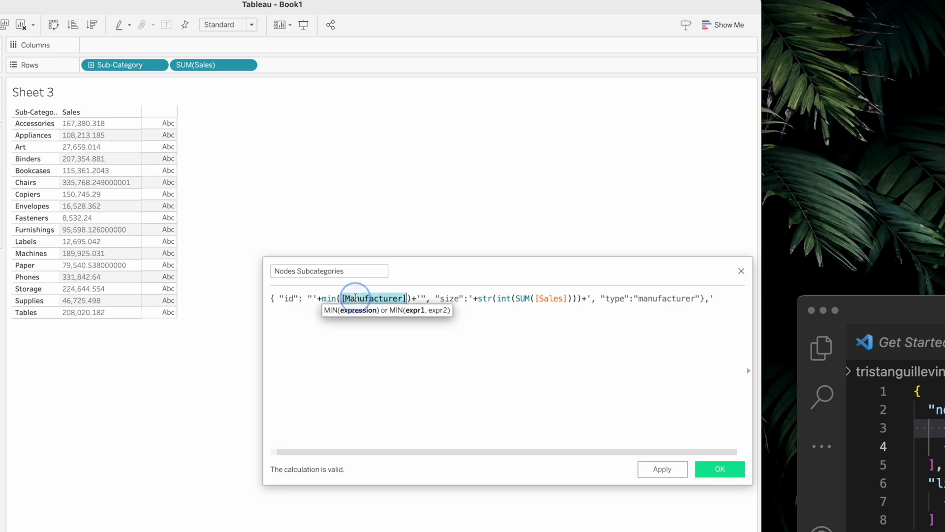
type("sub")
key("Return")
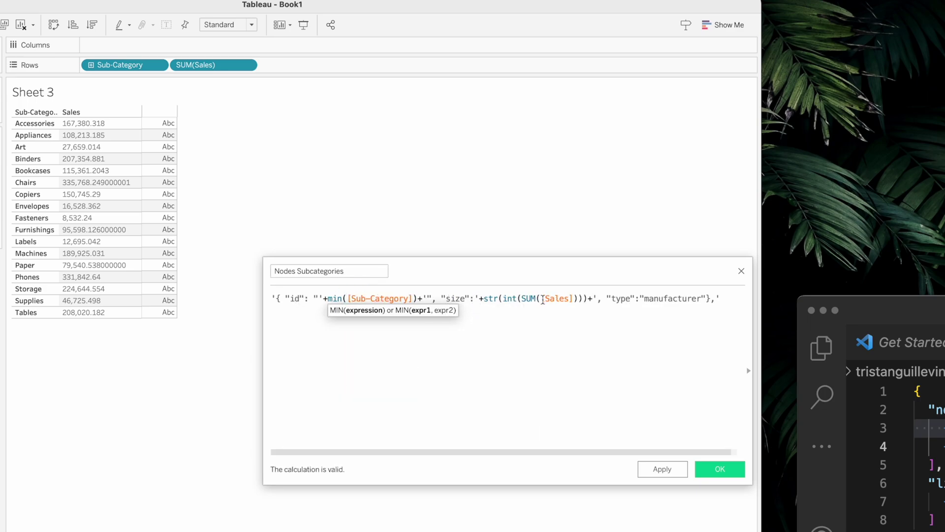
double_click(664, 298)
type("subcateg")
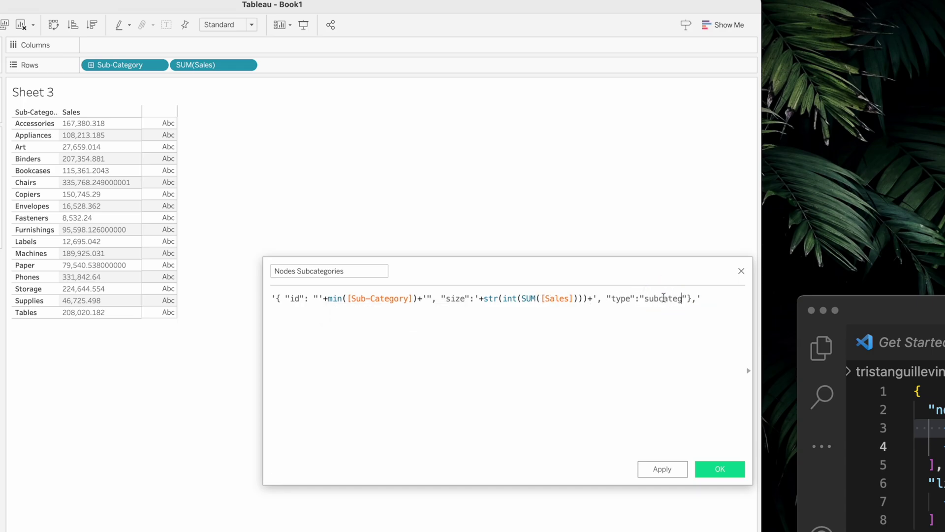
type("ories")
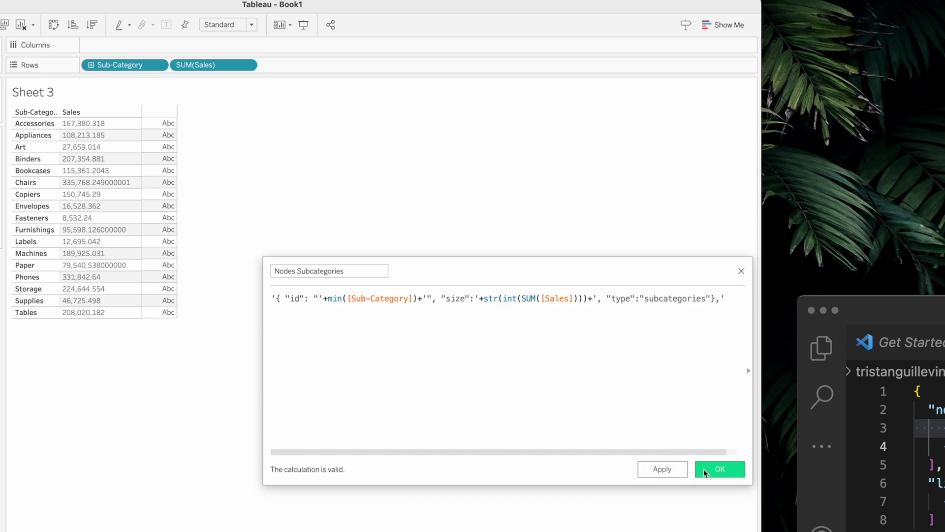
left_click(719, 470)
Show Nodes Subcategories as the table's text and widen its column until the full JSON strings fit.
left_click_drag(49, 492, 210, 201)
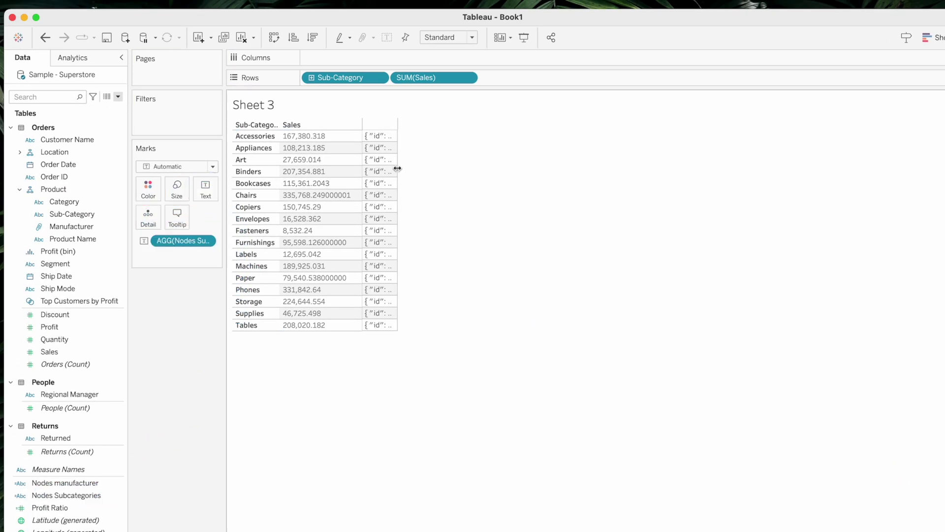
left_click_drag(397, 168, 699, 176)
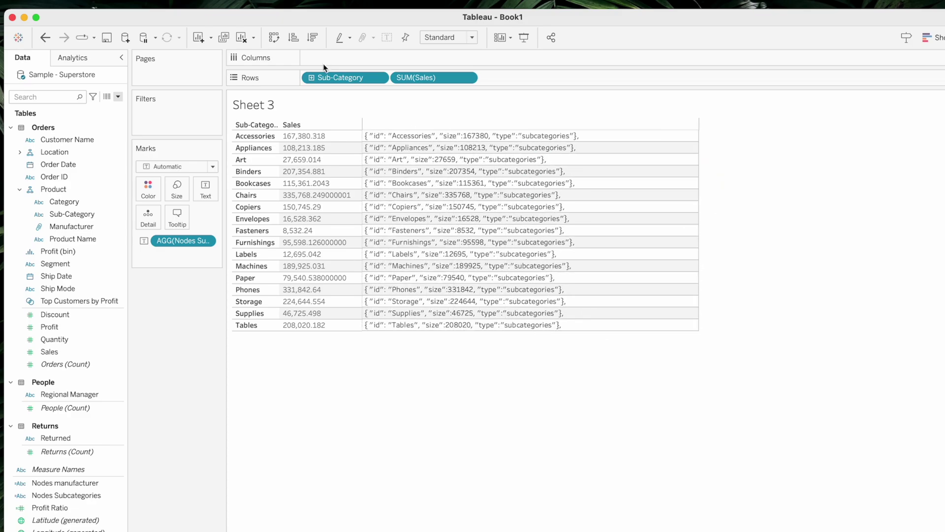
mouse_move(402, 146)
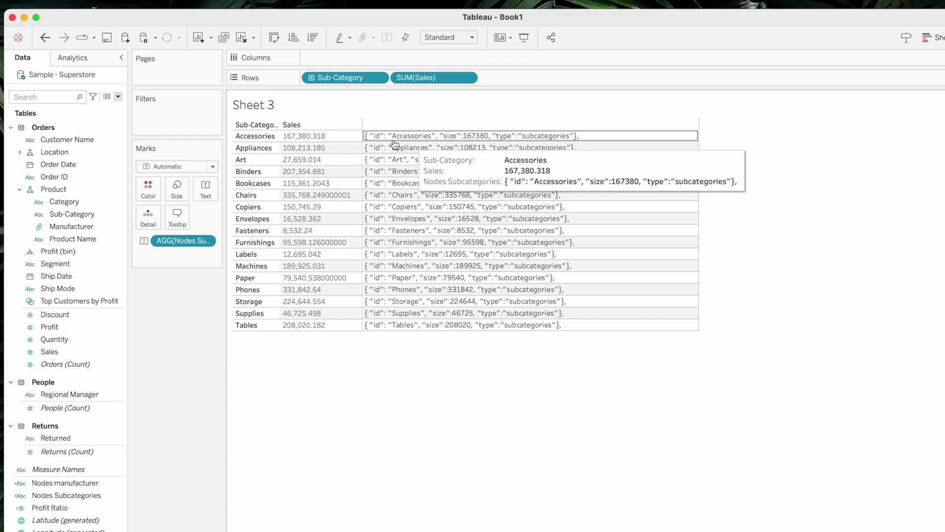
mouse_move(493, 147)
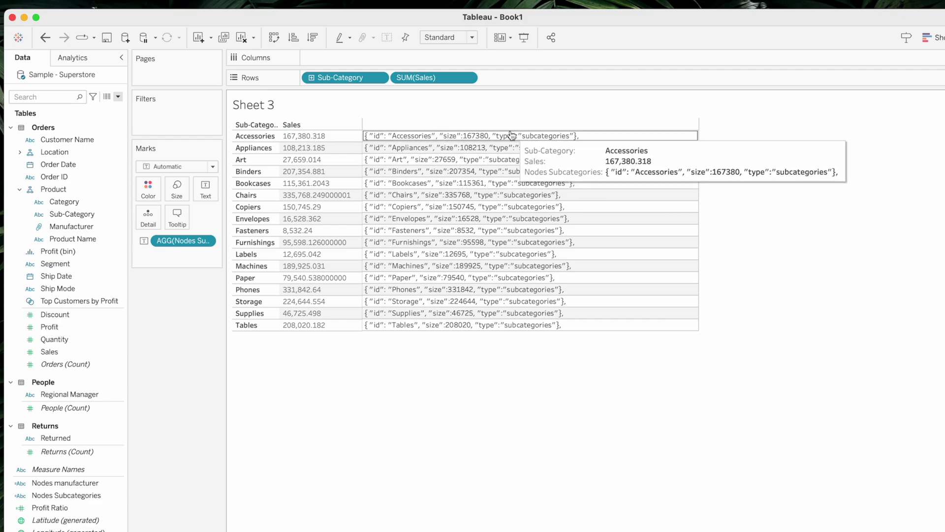
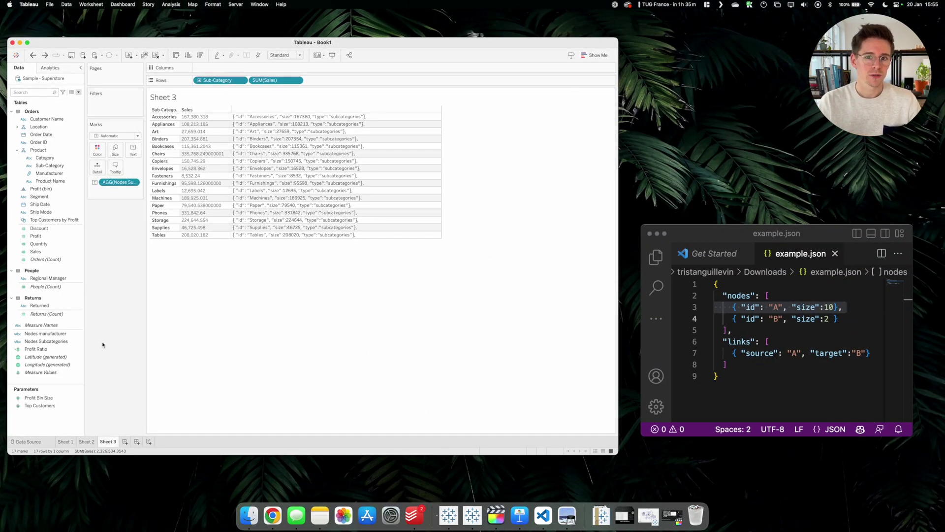
Create a new worksheet with Manufacturer followed by Sub-Category in its rows.
left_click(125, 441)
left_click_drag(49, 174, 158, 179)
left_click_drag(50, 165, 287, 81)
Create a calculated field named Links.
left_click(76, 94)
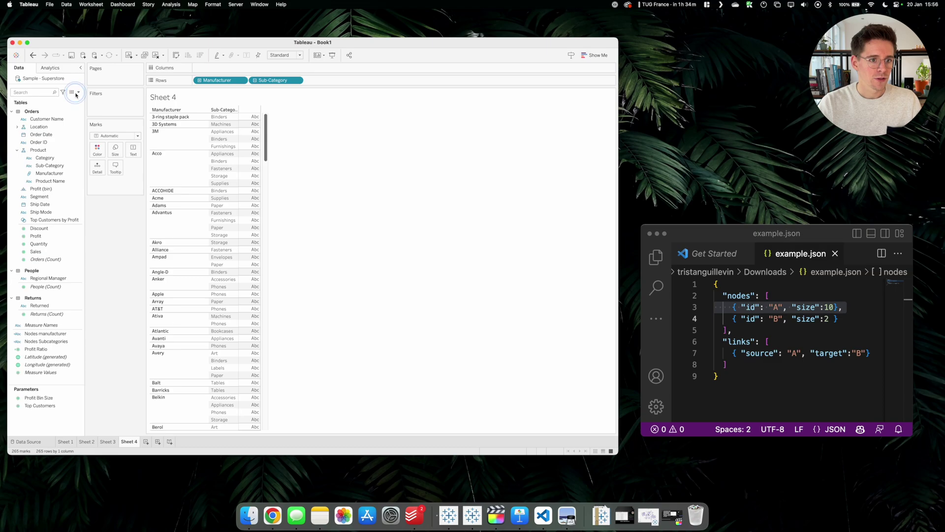
left_click(74, 100)
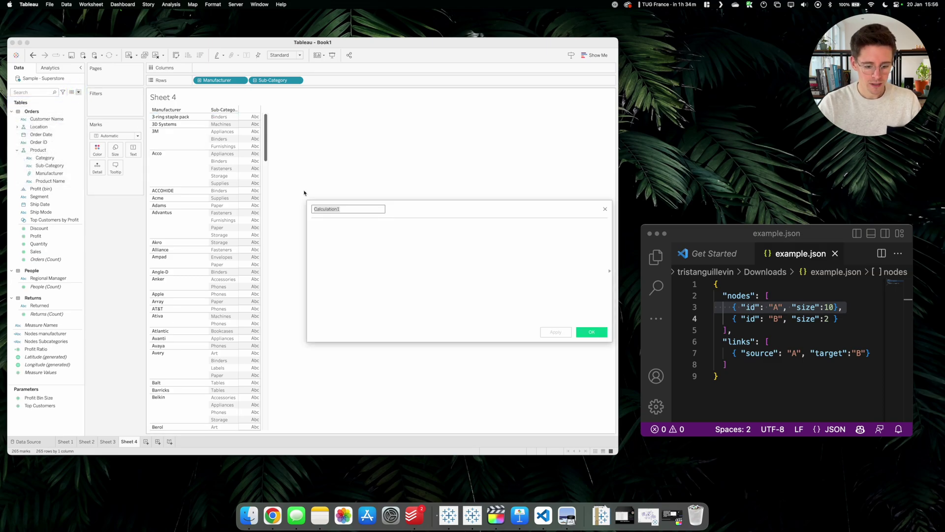
type("Links")
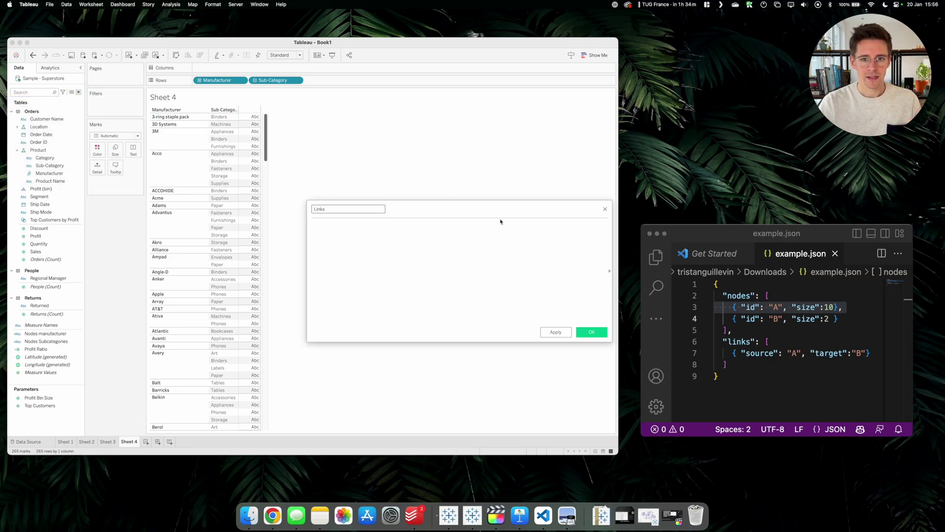
Copy the source/target line under links in example.json in VS Code and paste it into Tableau's Links calculation.
left_click(752, 354)
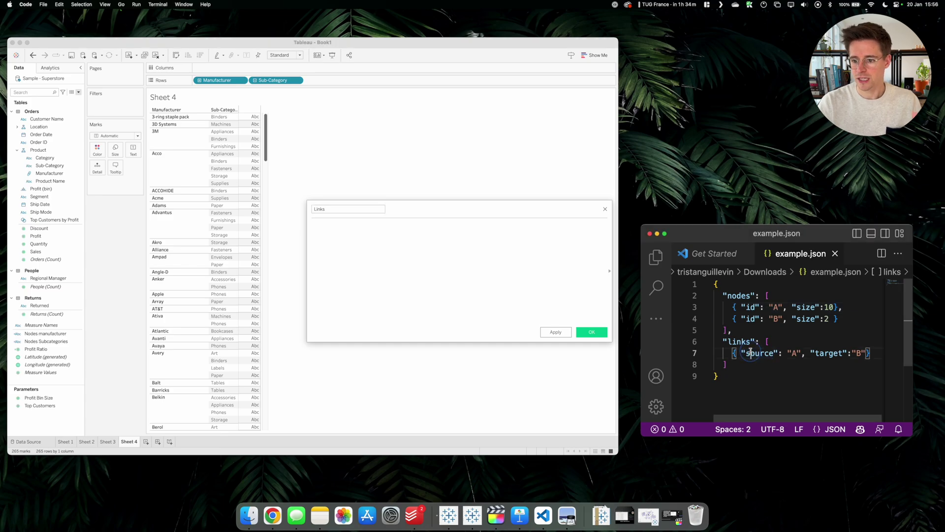
triple_click(751, 352)
key("super+c")
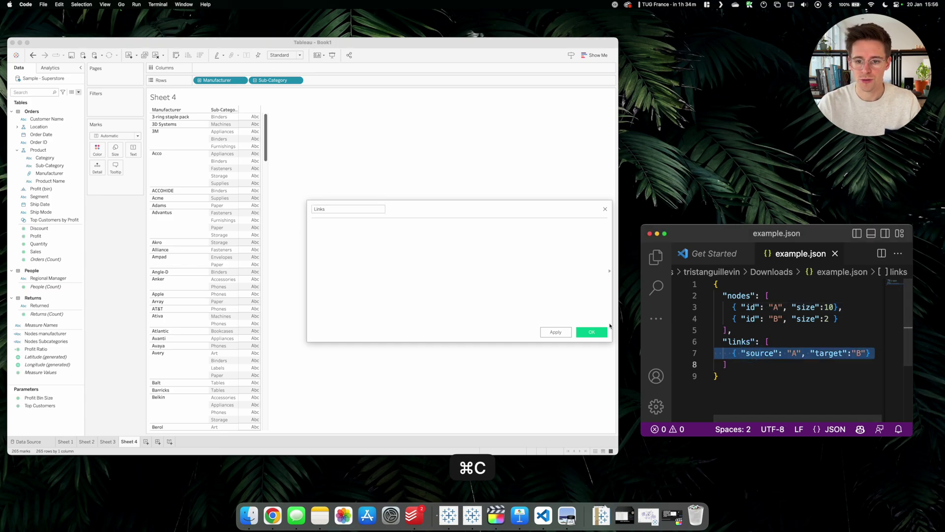
left_click(441, 275)
key("super+v")
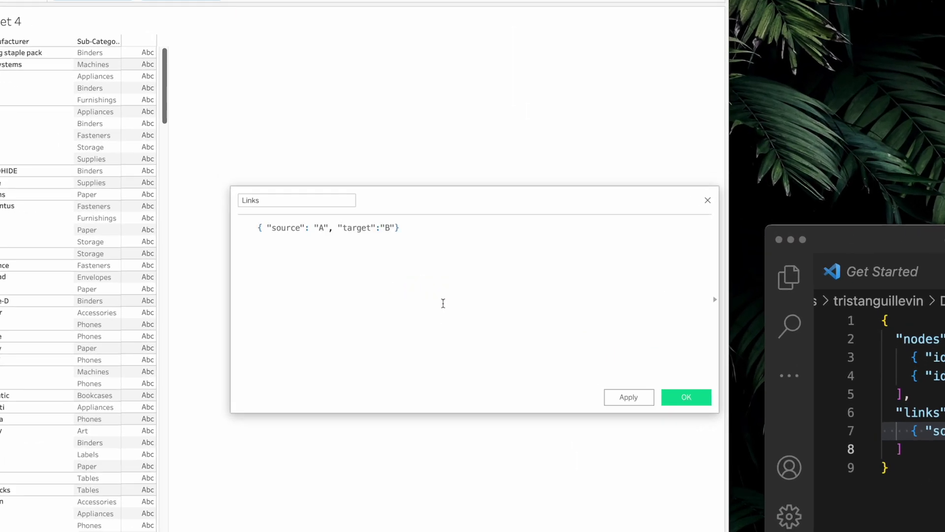
Remove the indentation before the pasted JSON line and enclose the whole line in single quotes.
left_click_drag(257, 227, 190, 226)
type("'")
left_click(450, 232)
key("Return")
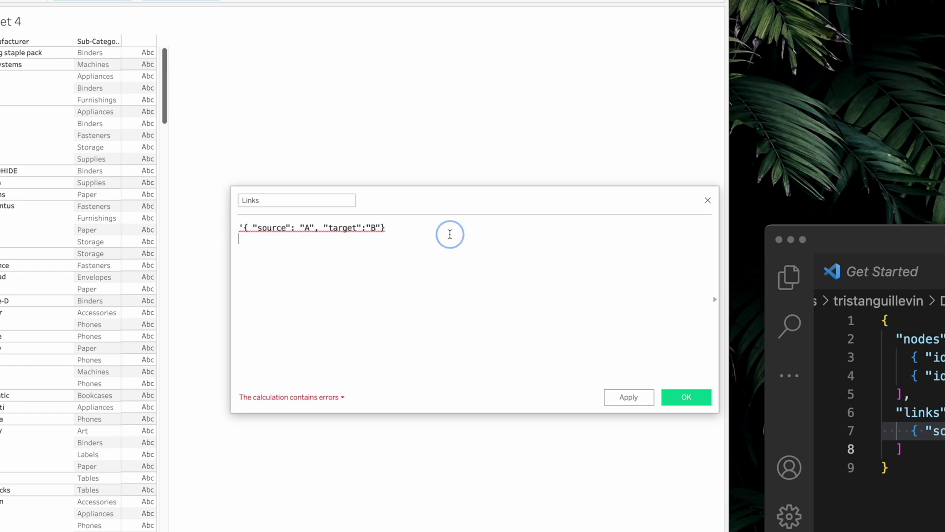
type("'")
key("BackSpace")
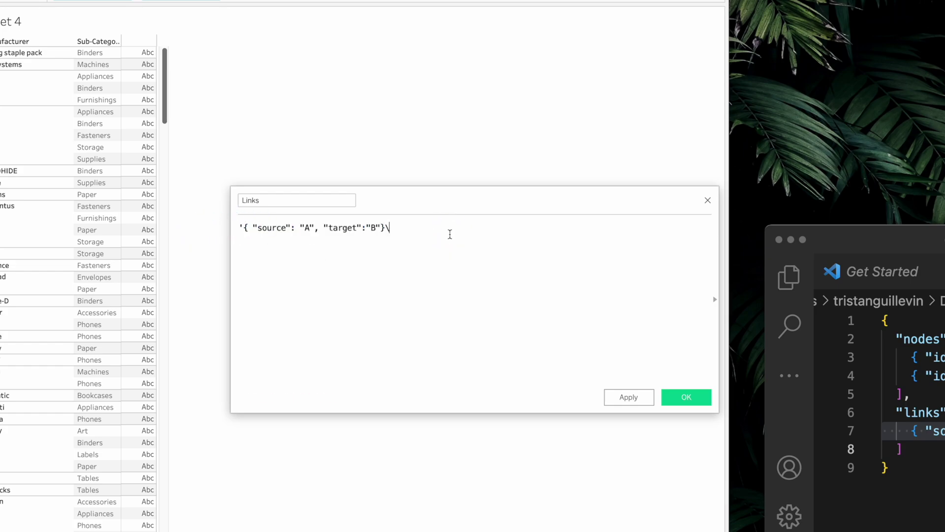
type("'")
Replace the source value A in the Links calculation with the concatenated field '+[Manufacturer]+'.
left_click(309, 227)
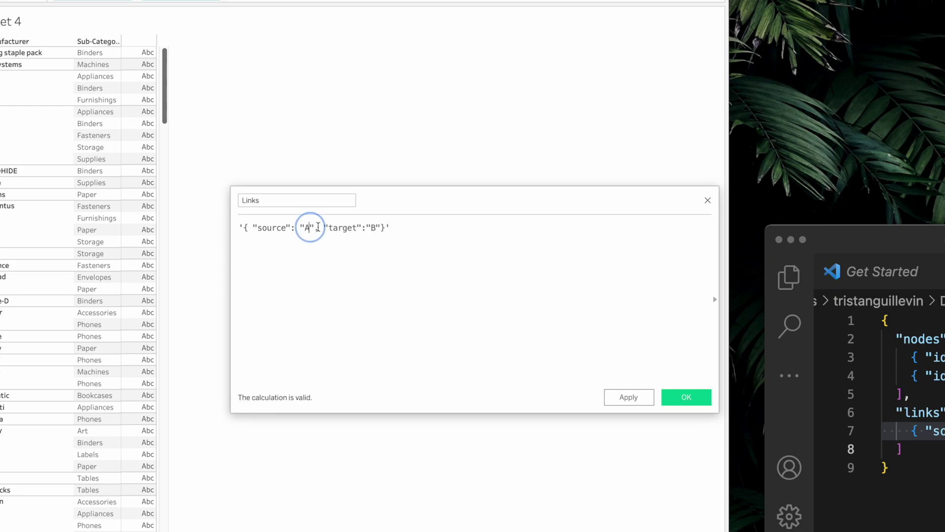
key("BackSpace")
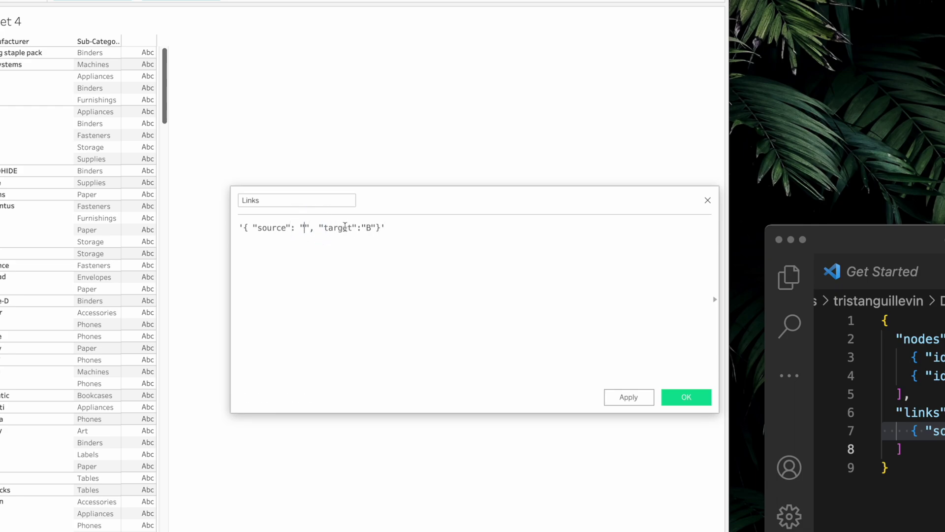
type("'+")
type("manu")
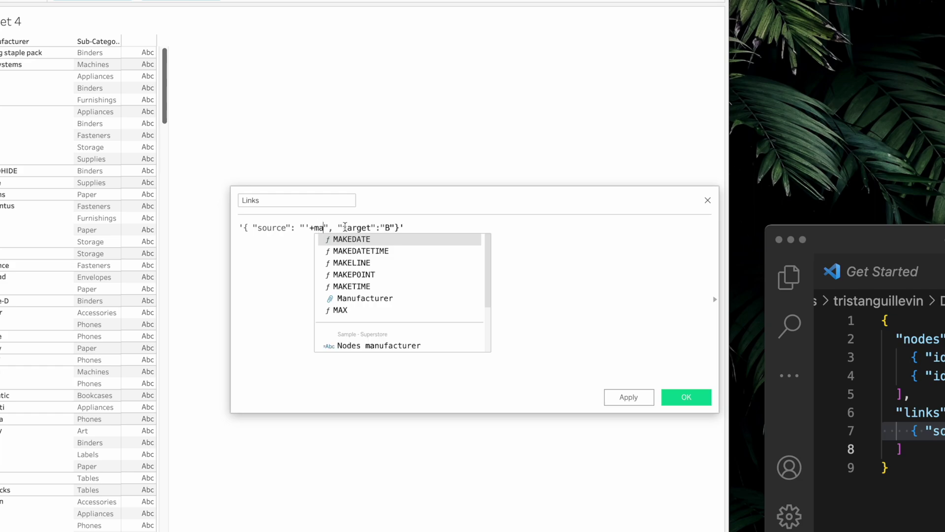
key("Return")
type("+'")
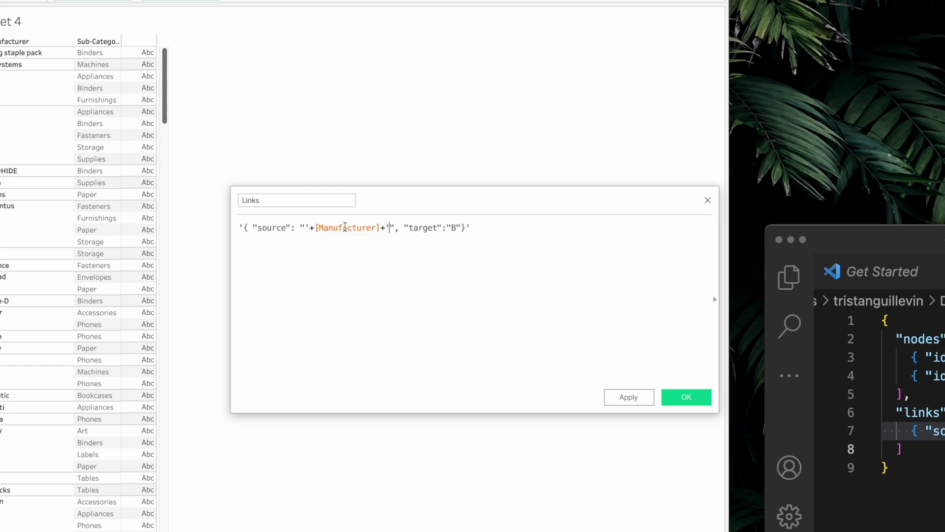
Replace the target value B with the concatenated field '+[Sub-Category]+' and apply the Links calculation.
left_click(456, 229)
key("BackSpace")
type("'+[")
key("BackSpace")
type("su")
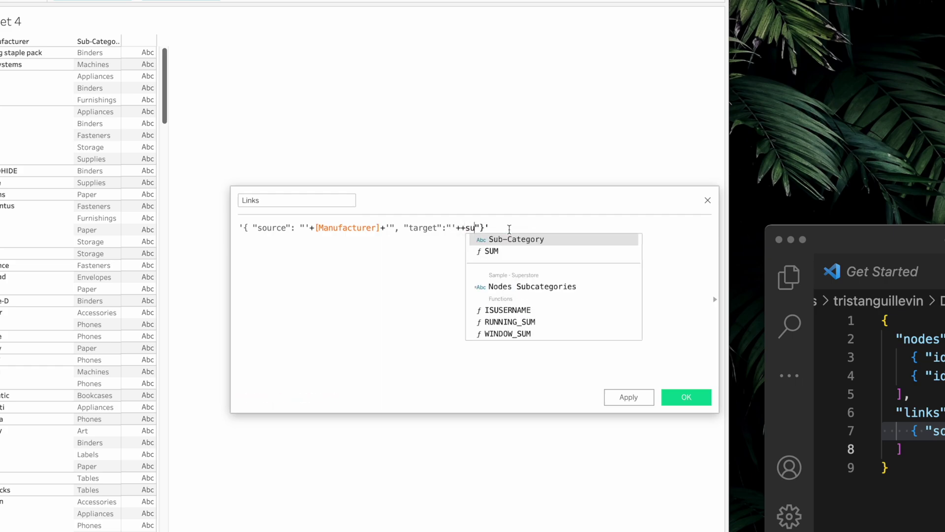
key("BackSpace")
key("BackSpace")
type("+")
key("BackSpace")
type("sub")
key("Return")
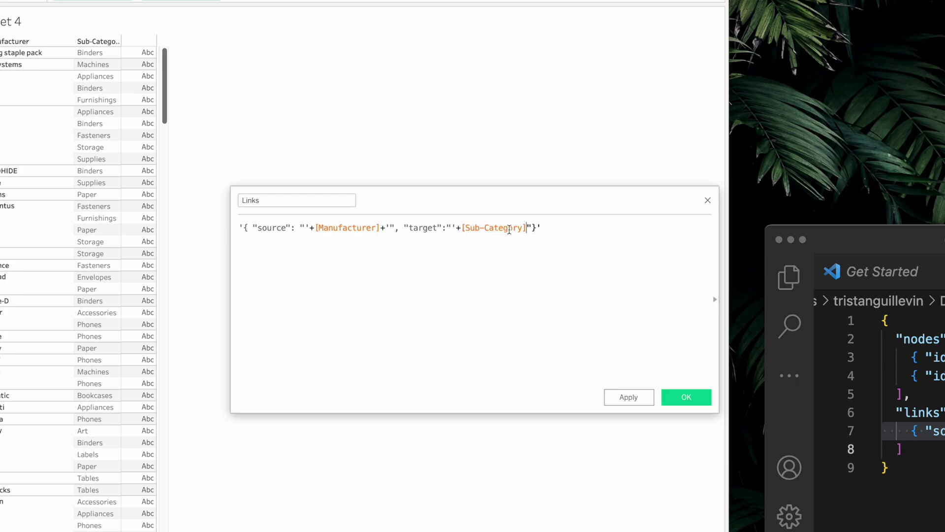
type("+'")
left_click(630, 397)
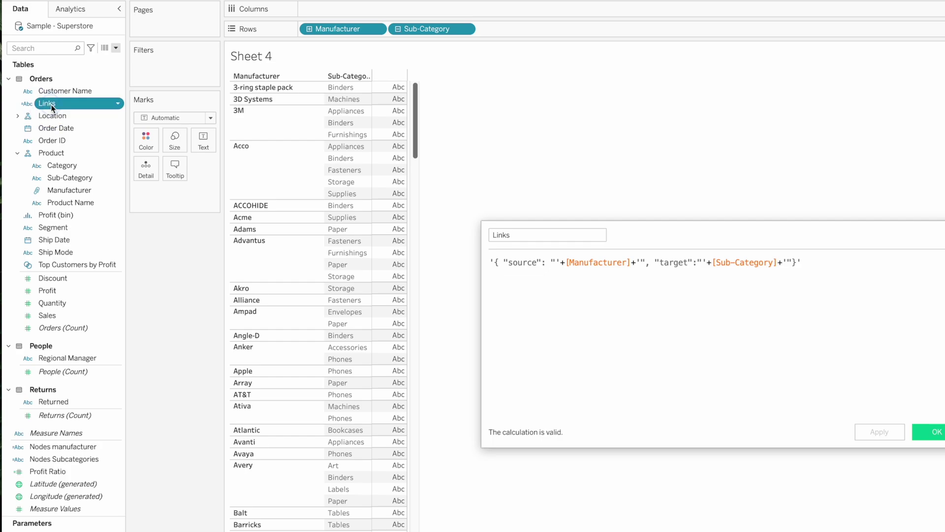
Show Links as the table's text and widen its column until the full JSON strings fit.
left_click_drag(46, 105, 203, 143)
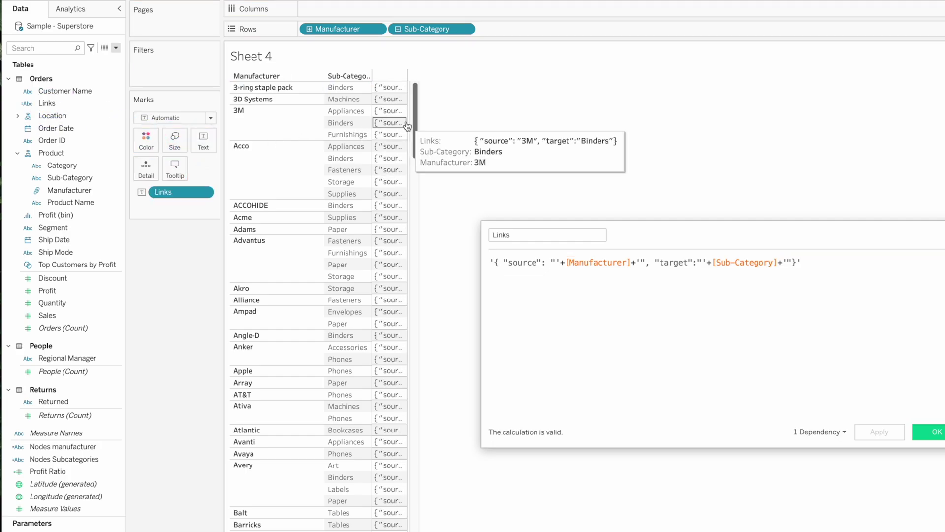
left_click_drag(407, 122, 647, 123)
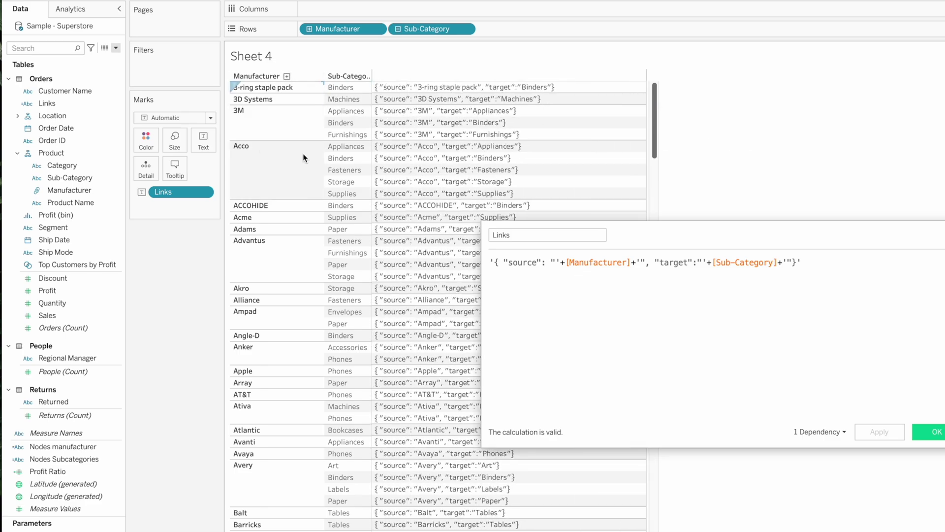
mouse_move(433, 115)
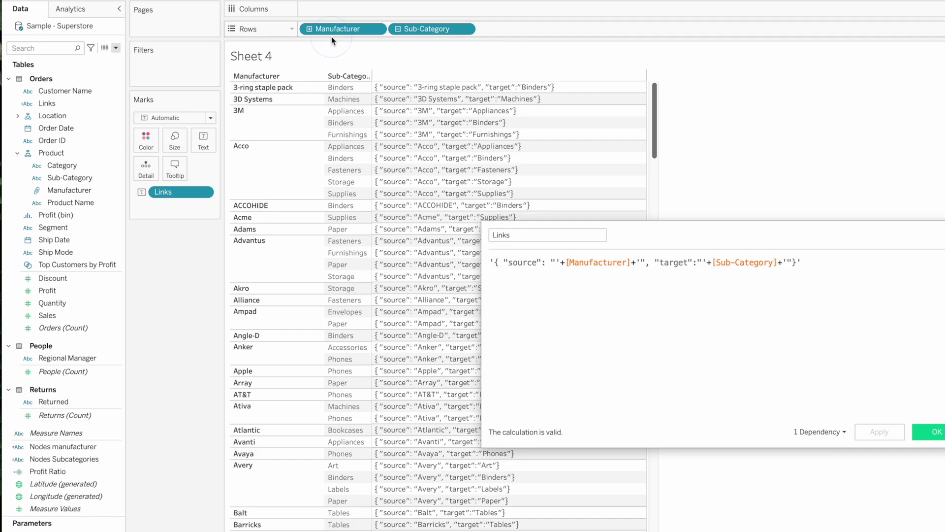
left_click_drag(331, 29, 515, 33)
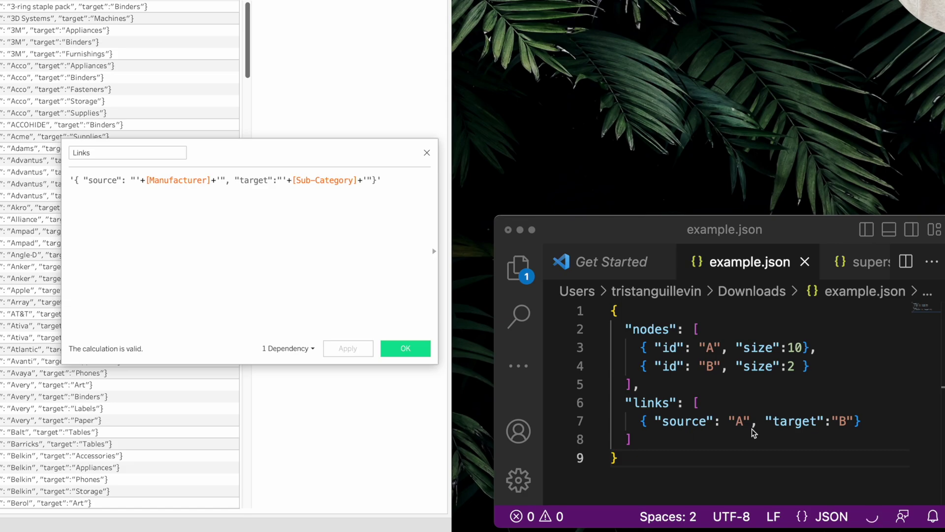
Add a comma after the closing brace in the Links calculation and save it.
left_click(874, 419)
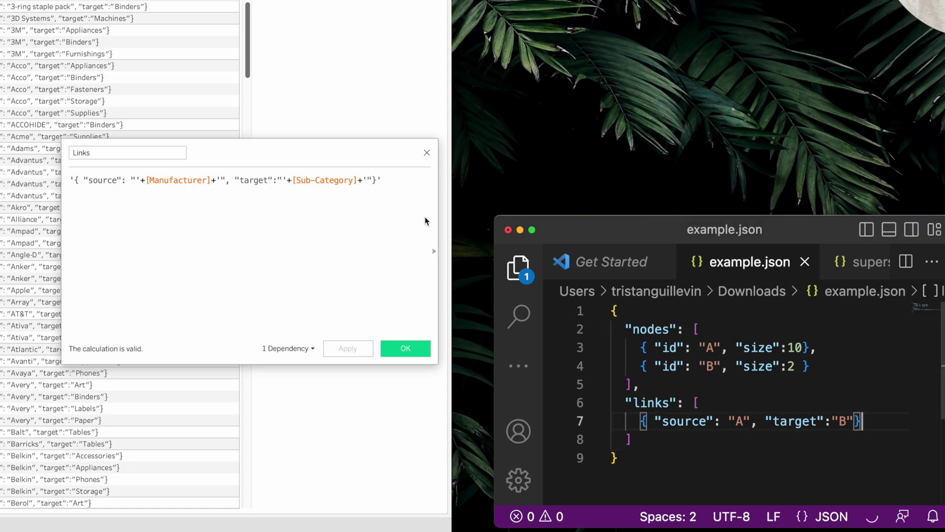
left_click(379, 182)
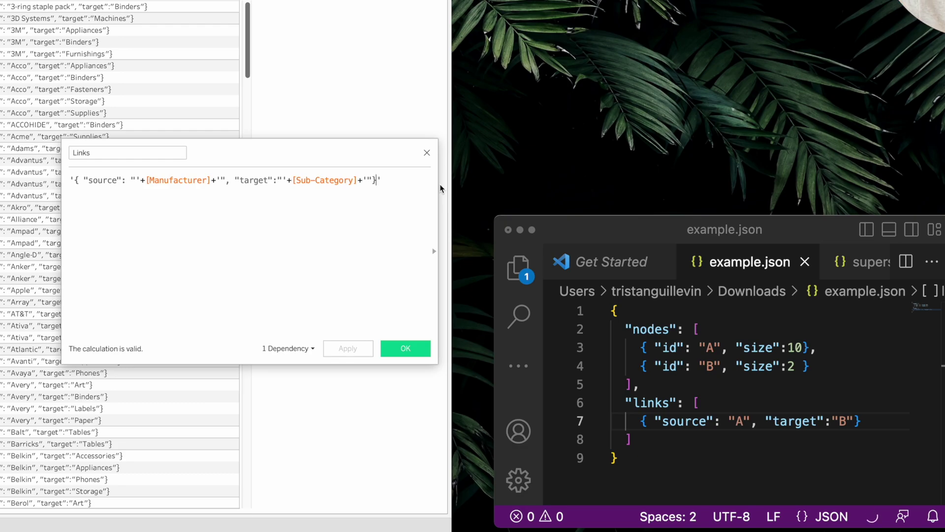
type(",")
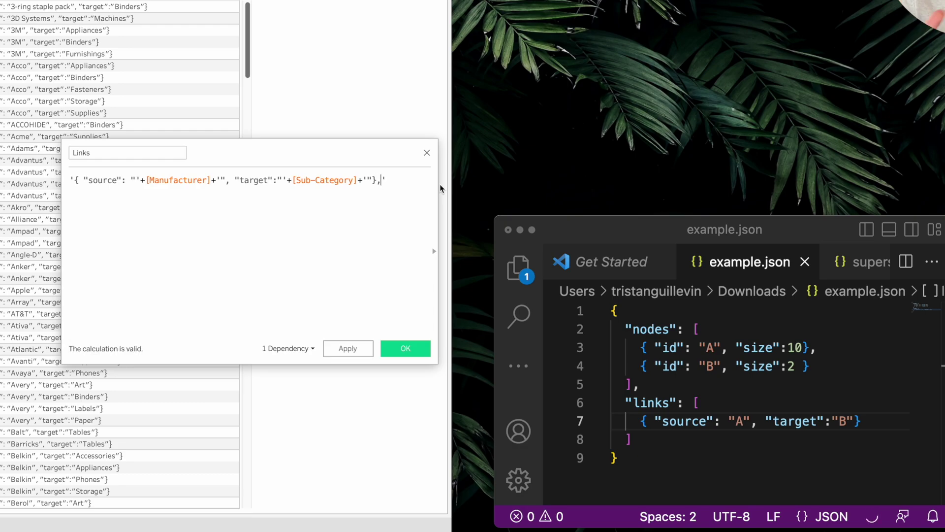
left_click(365, 354)
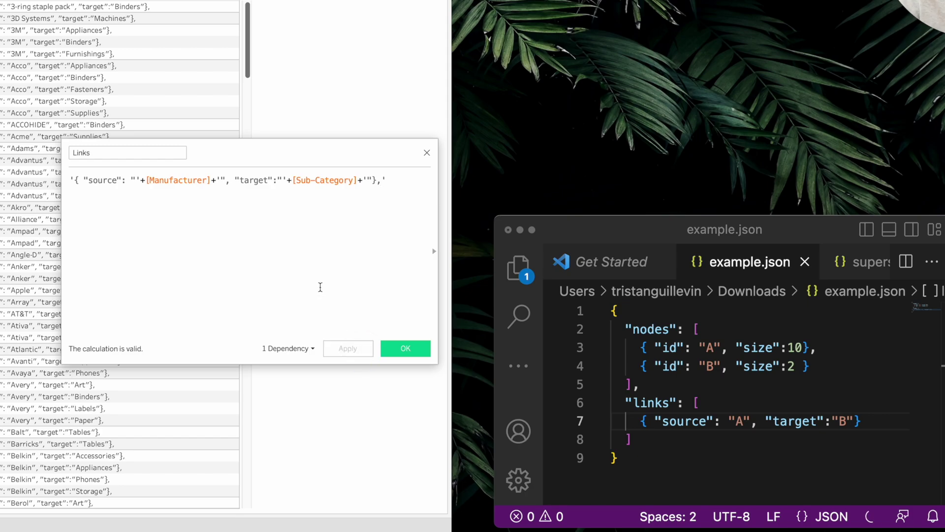
key("Return")
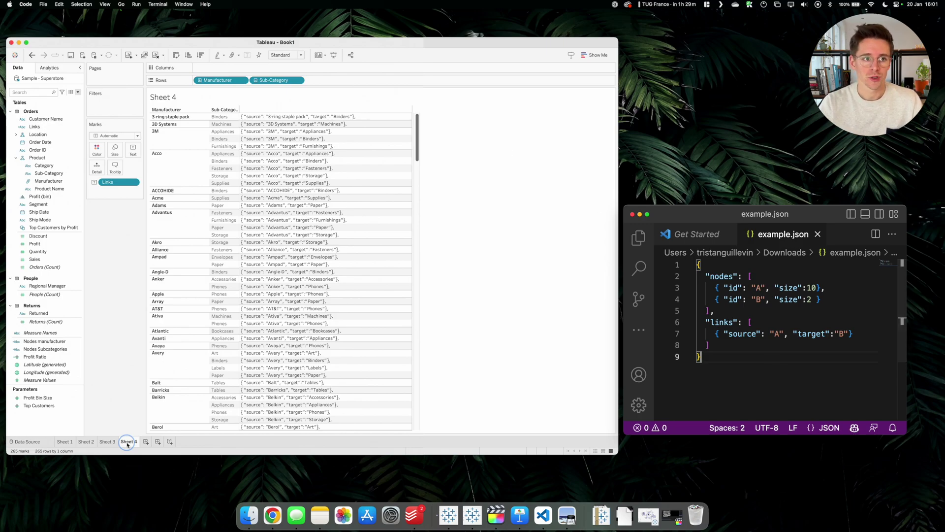
Create a new file named superstore.json in the Downloads folder from VS Code.
left_click(43, 4)
left_click(52, 23)
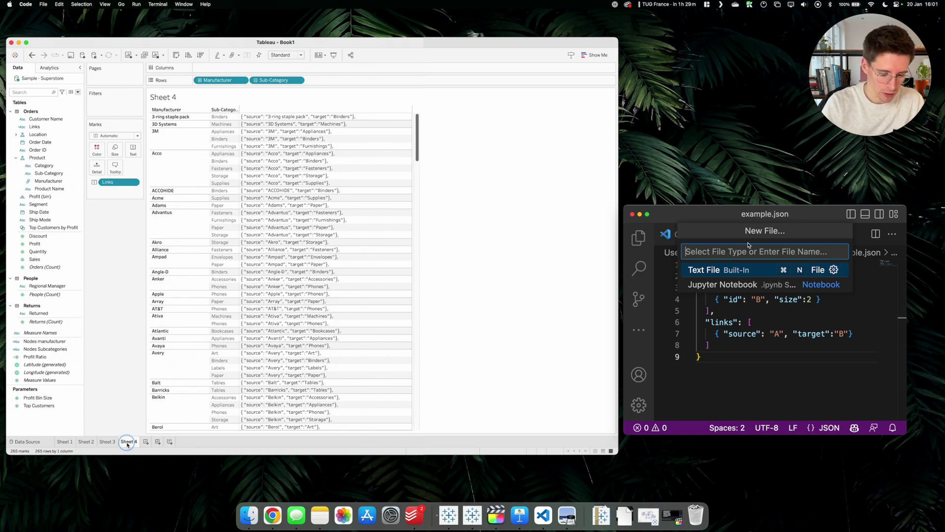
type("superstore")
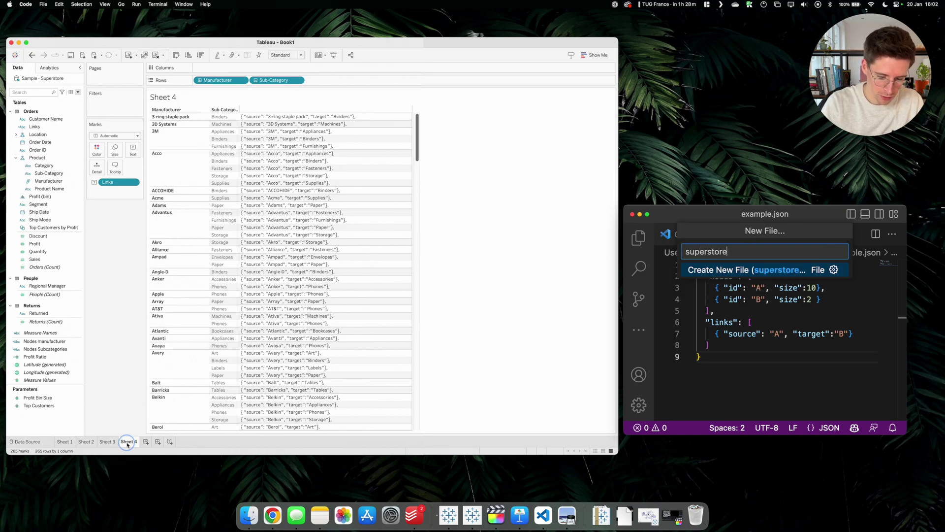
type(".json")
key("Return")
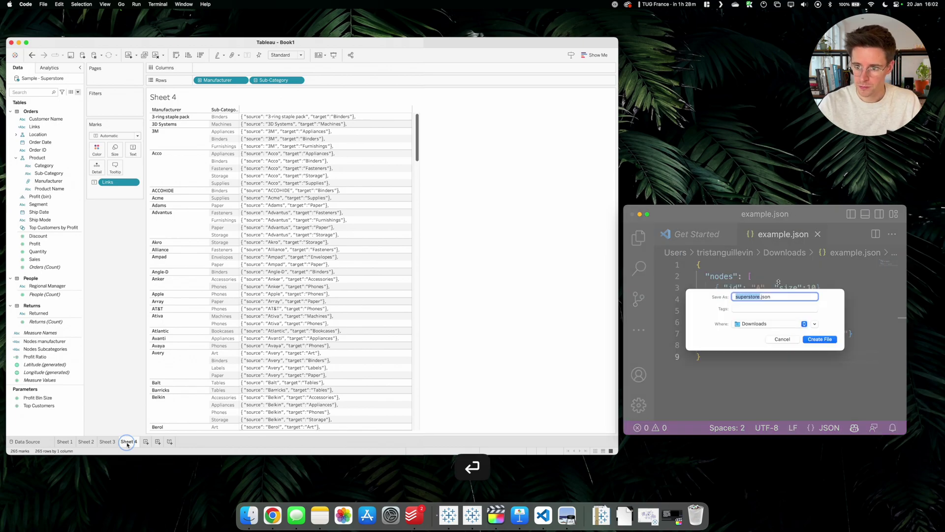
left_click(812, 344)
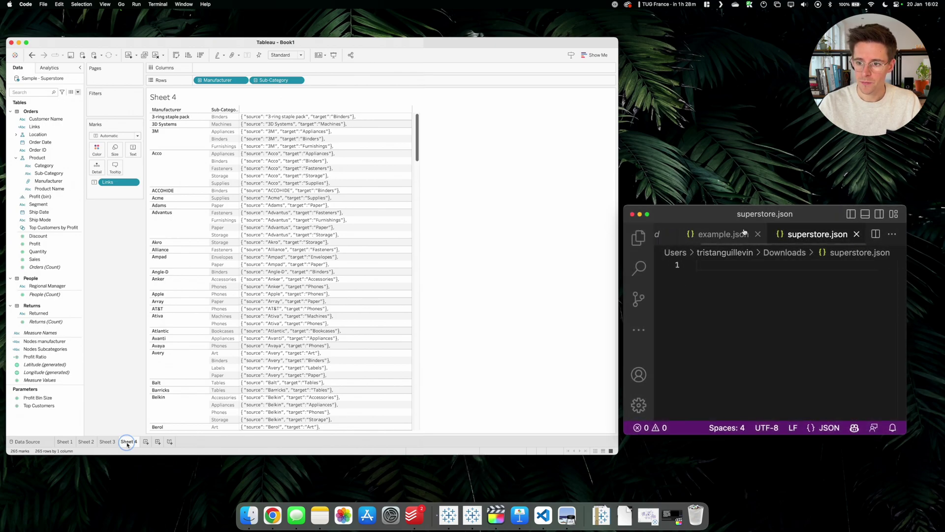
Move and enlarge the VS Code window, and copy the entire content of example.json into superstore.json.
left_click_drag(711, 212, 553, 99)
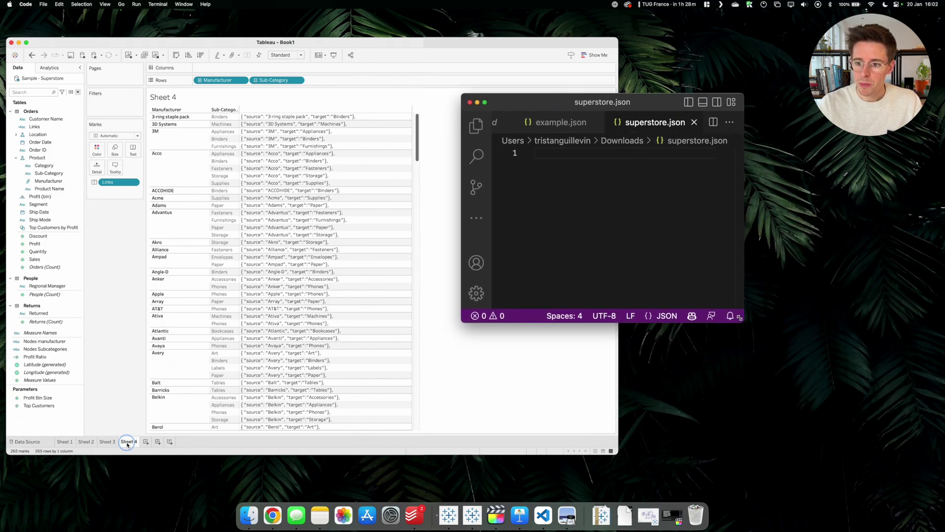
left_click_drag(741, 326, 858, 442)
left_click(618, 122)
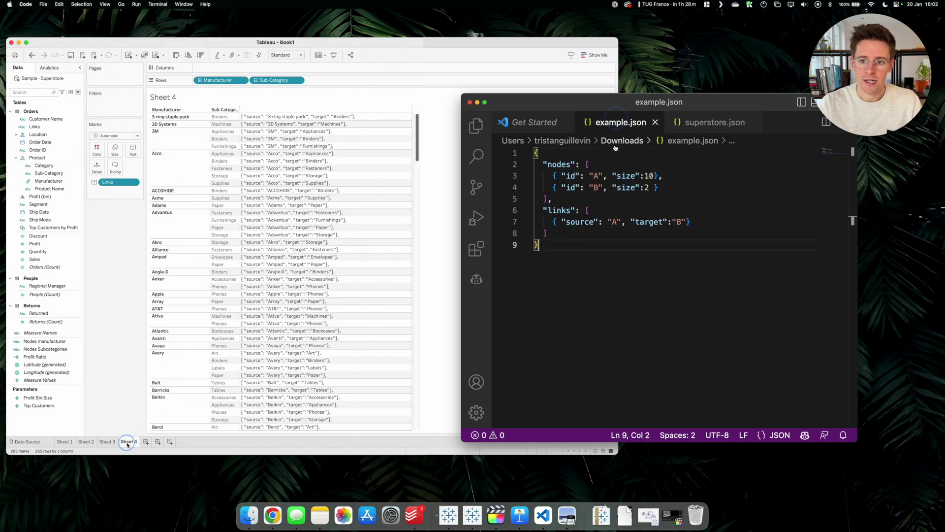
key("super+a")
key("super+c")
left_click(715, 122)
key("super+v")
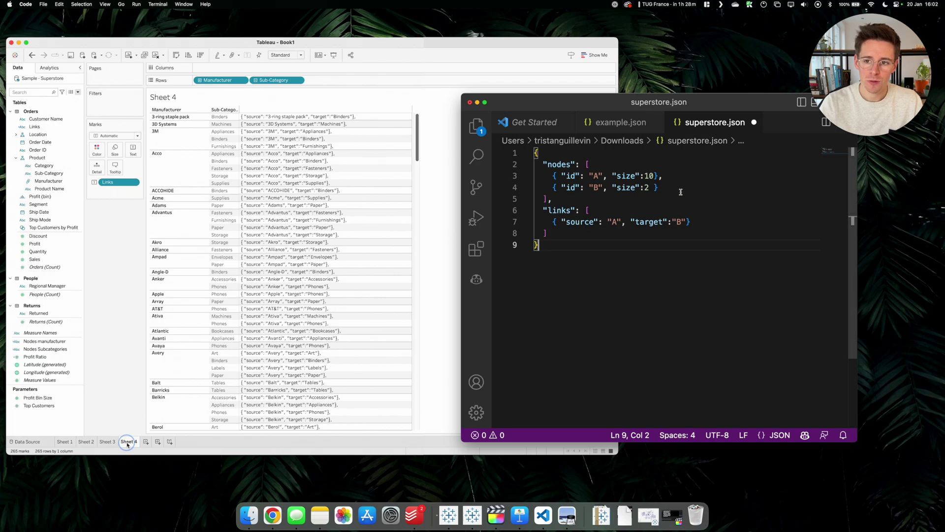
Replace the sample entries in the nodes and links arrays of superstore.json with an empty line each, and switch back to Tableau.
left_click_drag(543, 176, 688, 187)
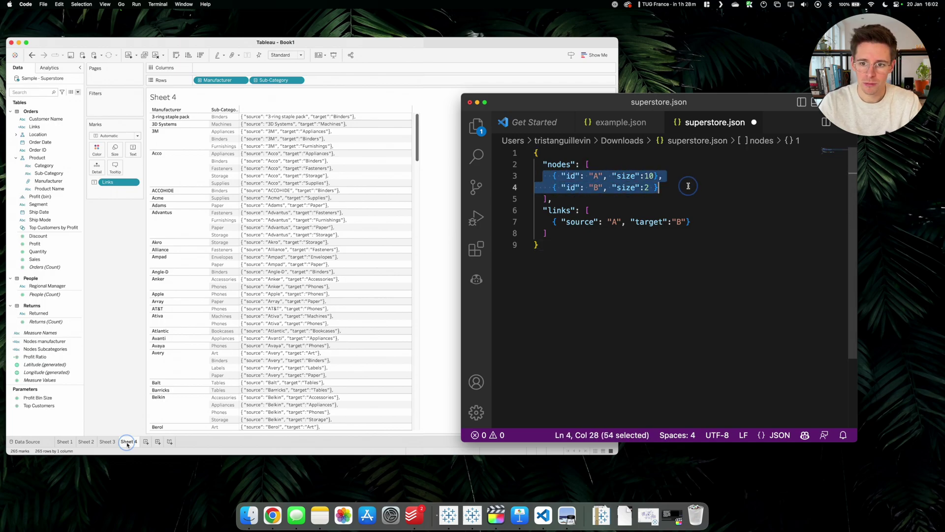
key("BackSpace")
triple_click(581, 210)
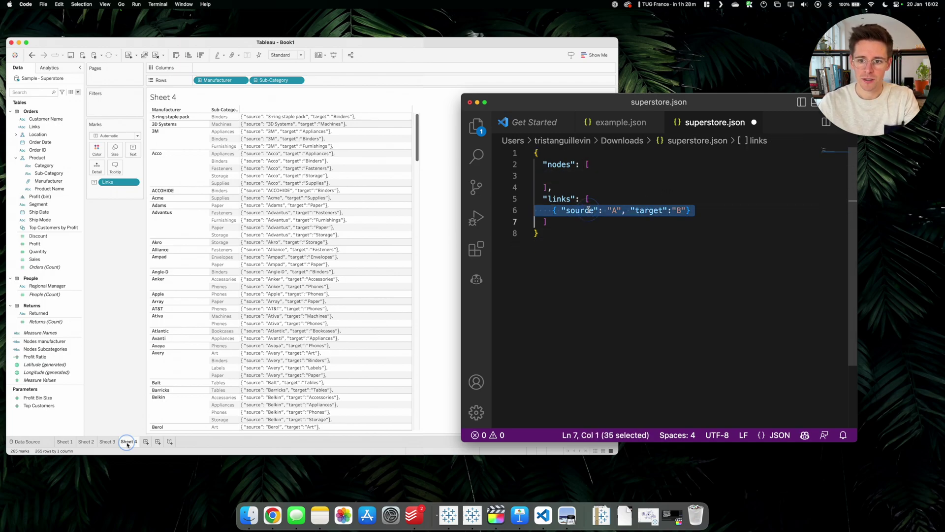
key("BackSpace")
key("Return")
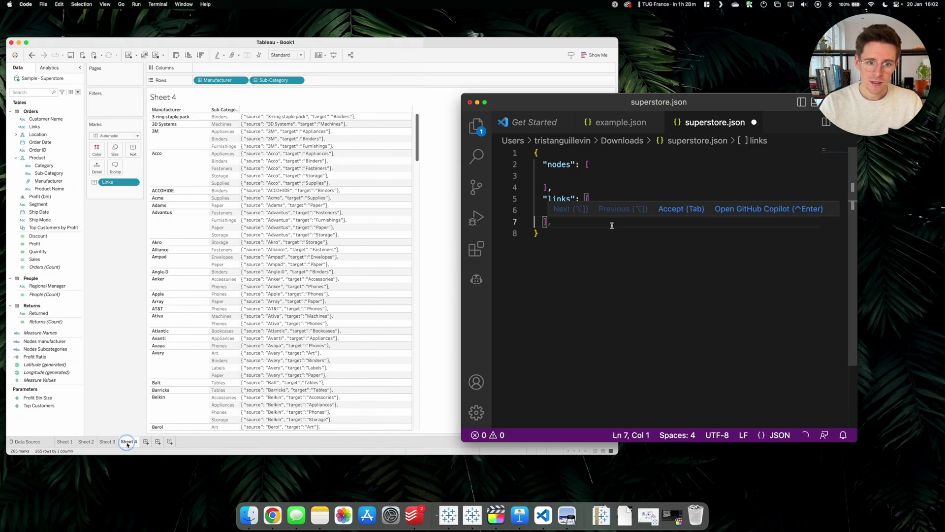
left_click(433, 261)
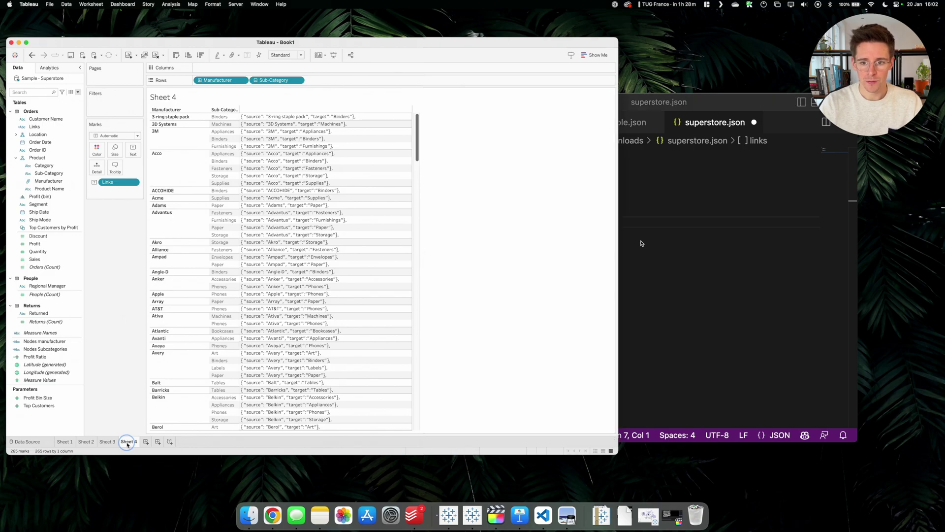
Narrow the Tableau window, and copy the Nodes manufacturer column from the underlying data of all marks in Sheet 2.
left_click_drag(619, 246, 477, 247)
left_click(86, 441)
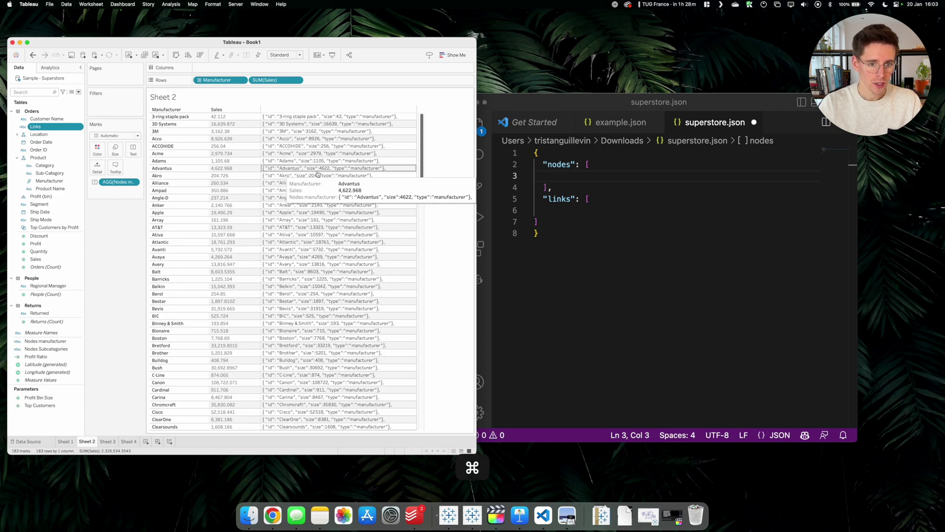
key("super+a")
right_click(318, 173)
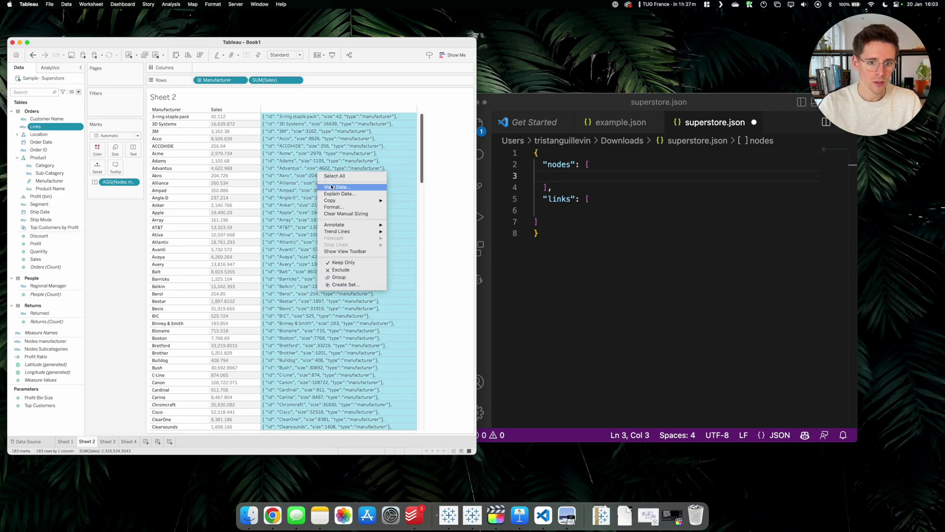
left_click(335, 187)
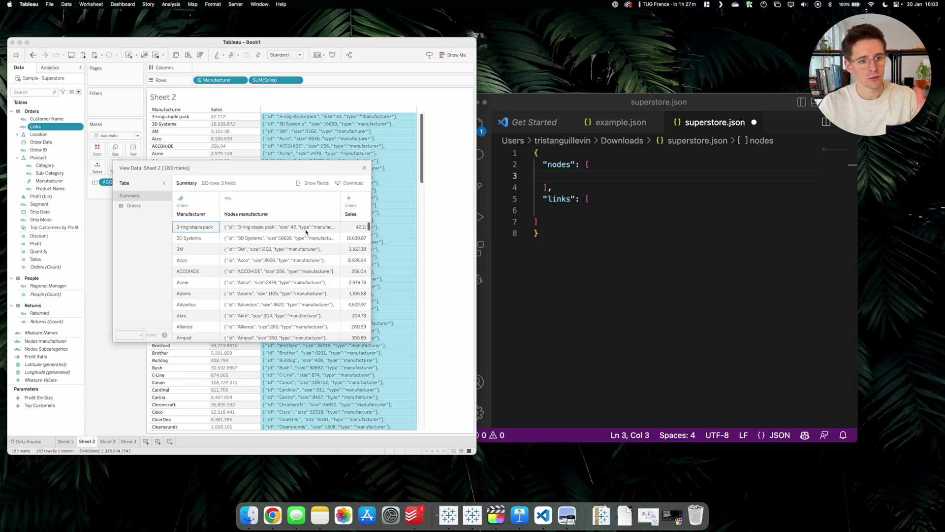
left_click(290, 207)
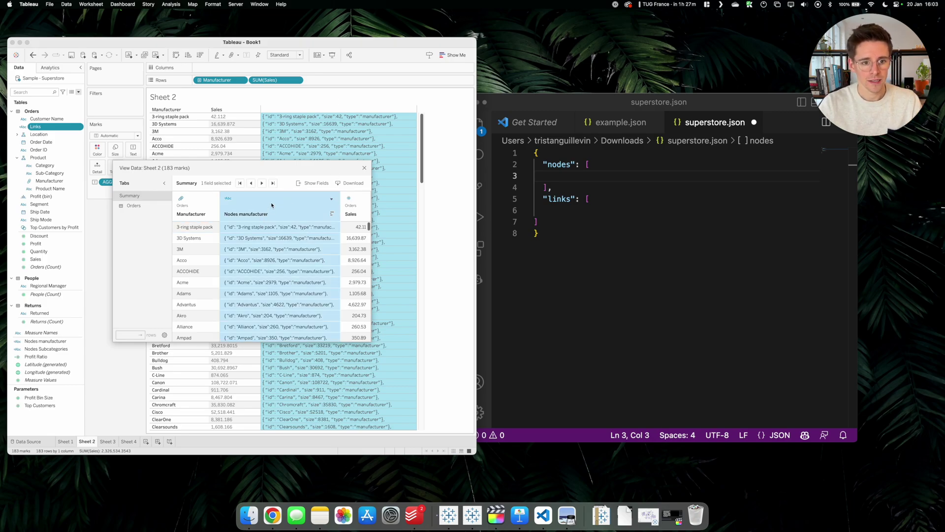
key("super")
key("super+c")
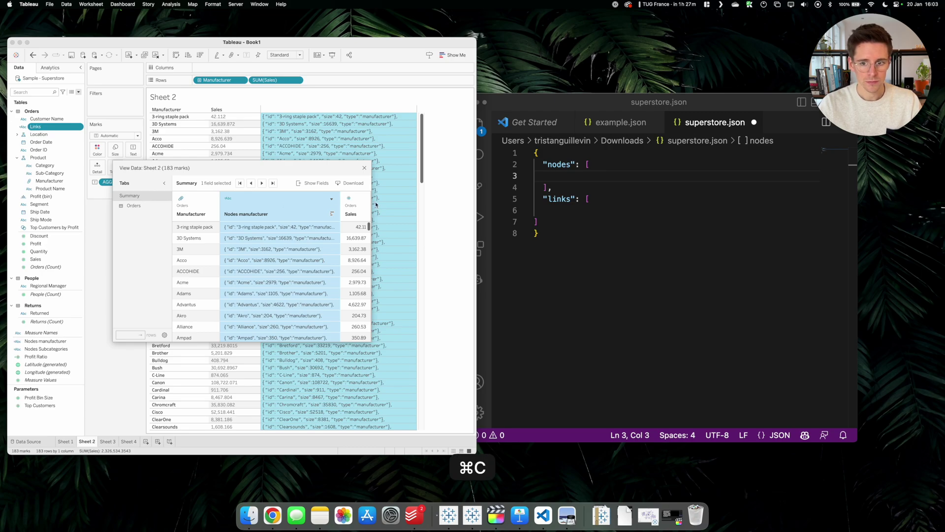
Paste the manufacturer nodes into the empty nodes array of superstore.json, and close Tableau's data view of Sheet 2.
left_click(604, 176)
key("super+v")
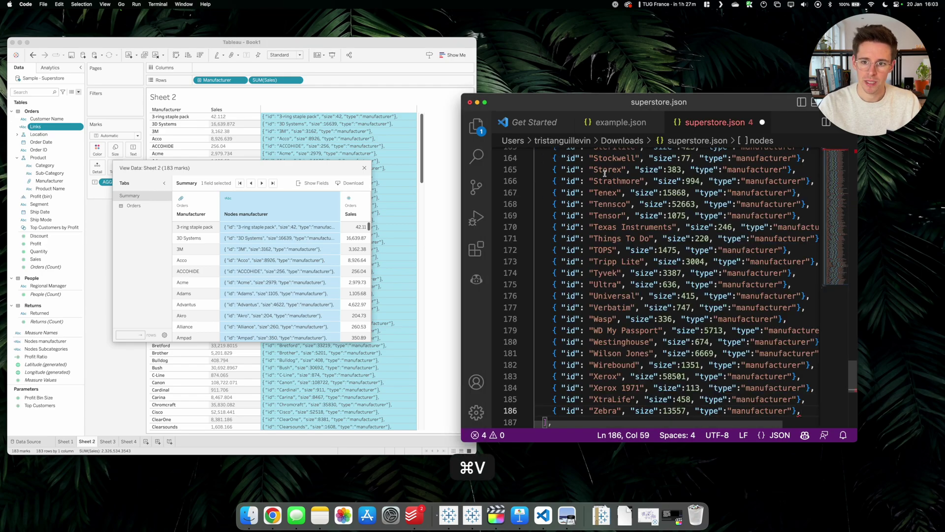
scroll(605, 173, "down", 1)
left_click(363, 170)
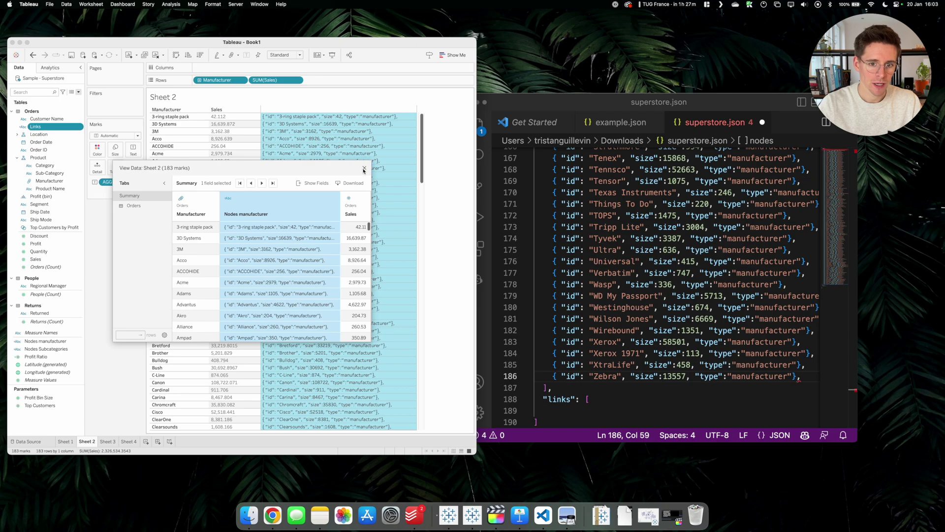
left_click(364, 169)
Copy the Nodes Subcategories column from the underlying data of all marks in Tableau's Sheet 3.
left_click(107, 442)
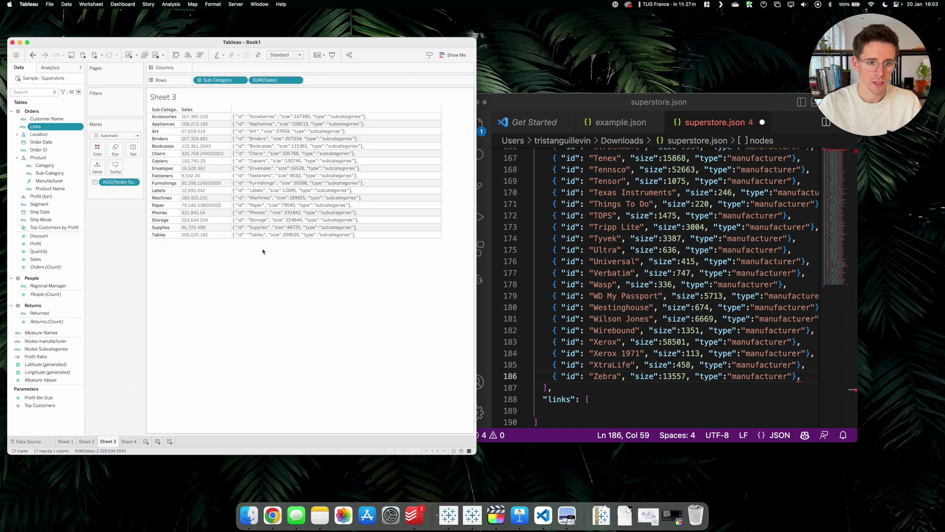
key("super+a")
right_click(304, 185)
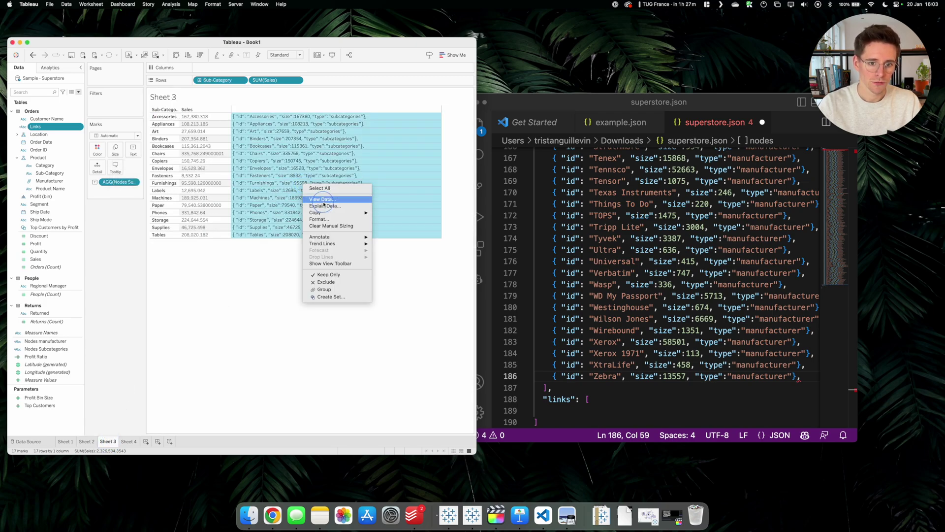
left_click(323, 201)
left_click(279, 198)
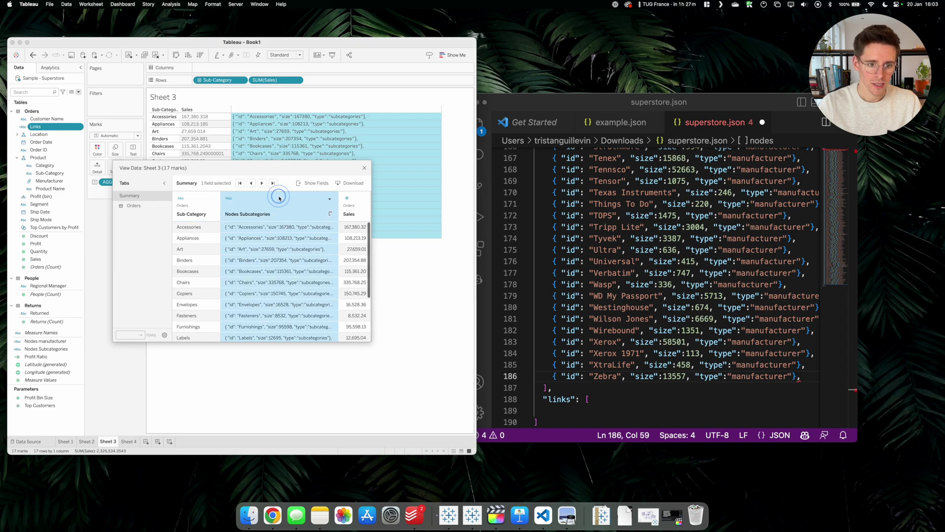
left_click(279, 205)
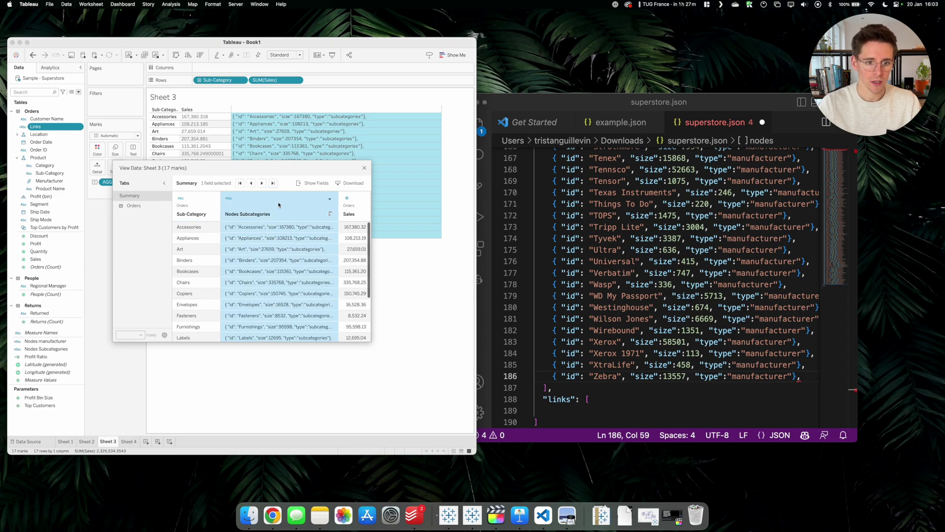
key("super+c")
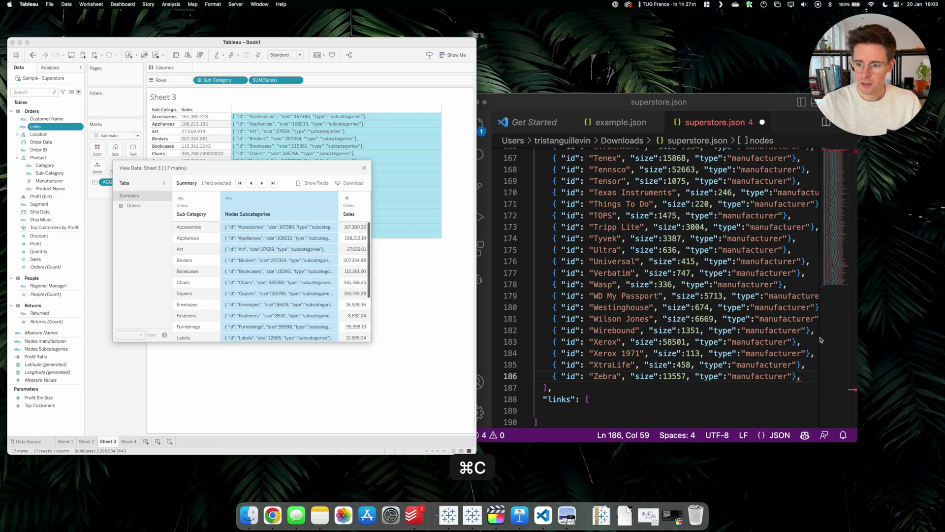
Paste the subcategory nodes on a new line after the "Zebra" manufacturer entry in superstore.json.
left_click(804, 376)
key("Return")
key("super+v")
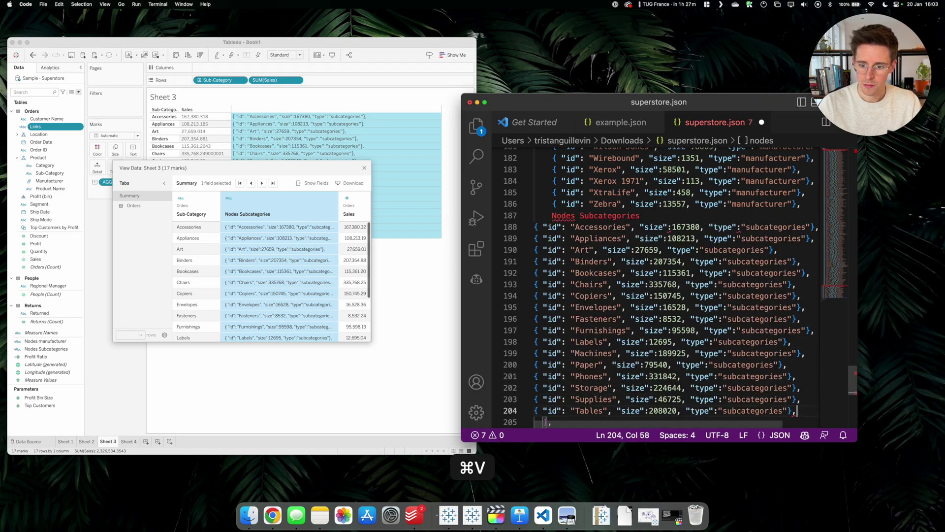
Delete the pasted header lines "Nodes Subcategories" and "Nodes manufacturer" from the nodes array.
triple_click(620, 216)
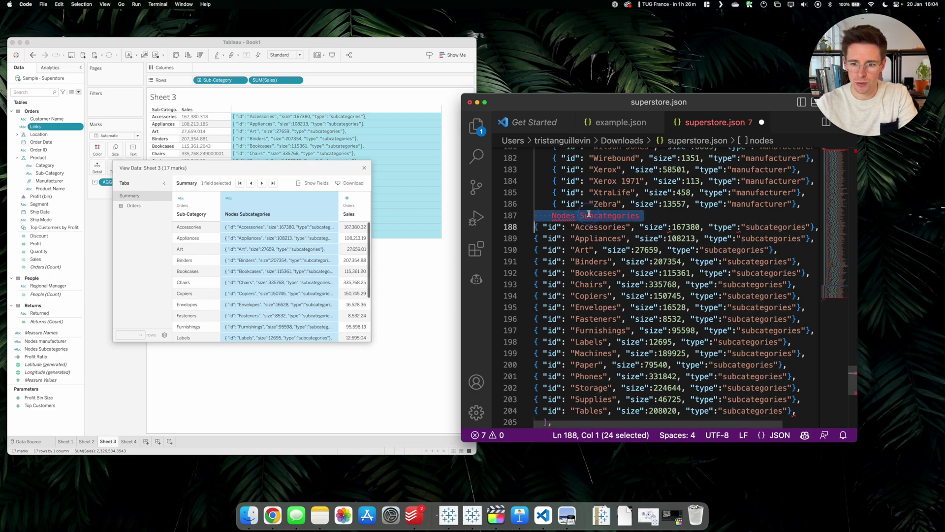
key("BackSpace")
scroll(588, 213, "up", 20)
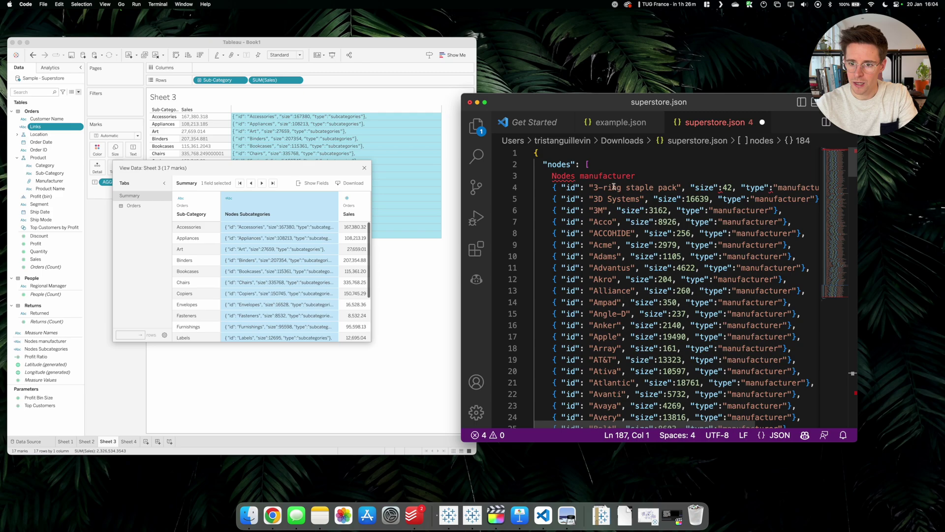
triple_click(609, 176)
key("BackSpace")
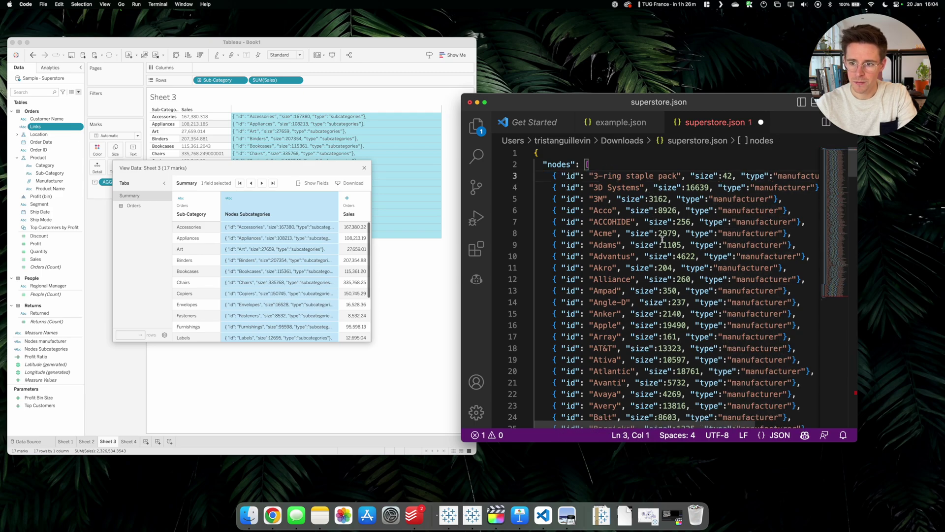
Remove the trailing comma after the "Tables" entry, the last one in the nodes array.
scroll(663, 240, "down", 20)
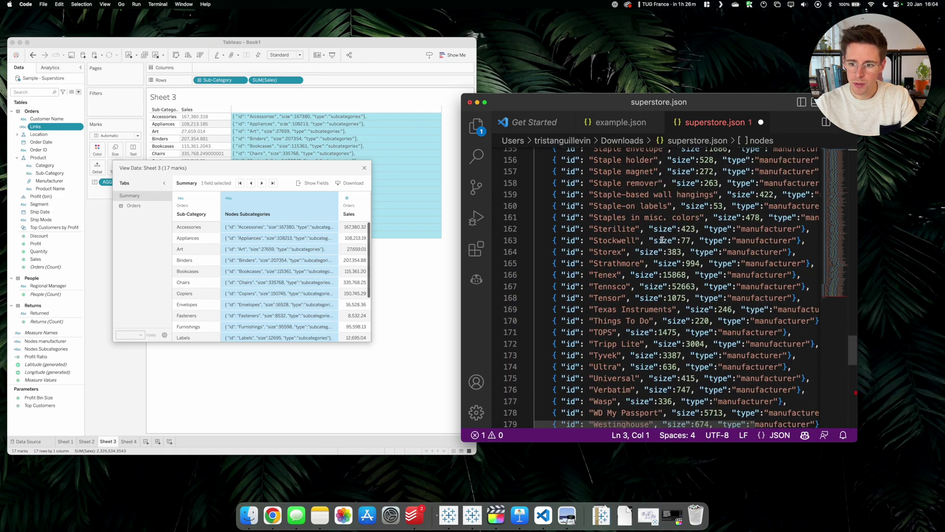
scroll(662, 240, "up", 3)
scroll(670, 246, "down", 2)
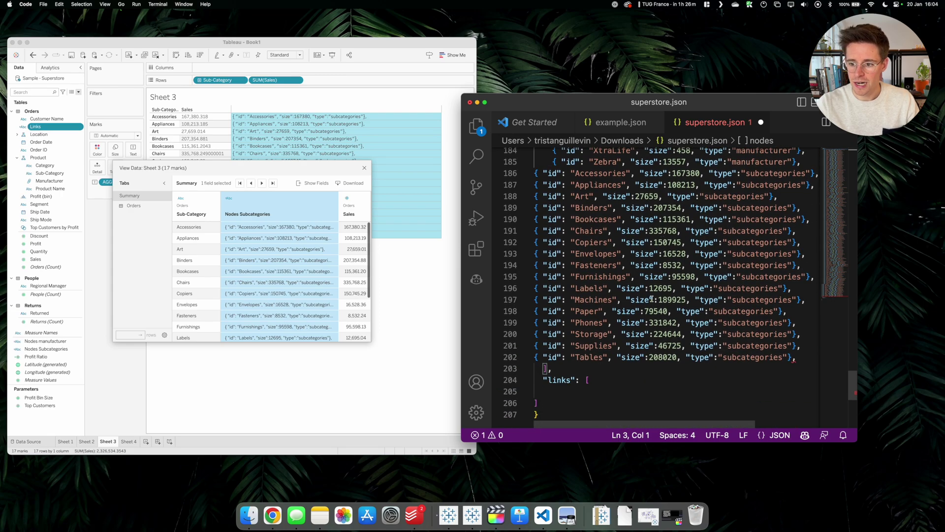
left_click(797, 359)
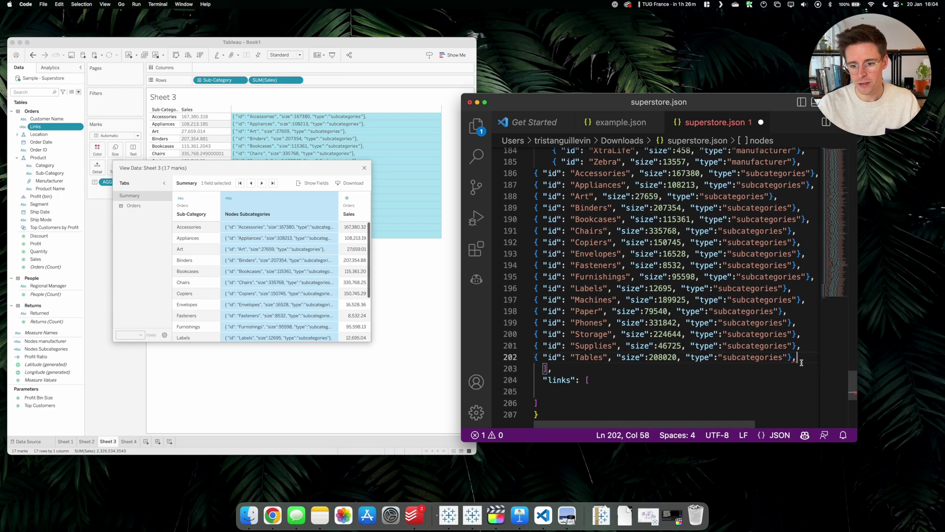
key("BackSpace")
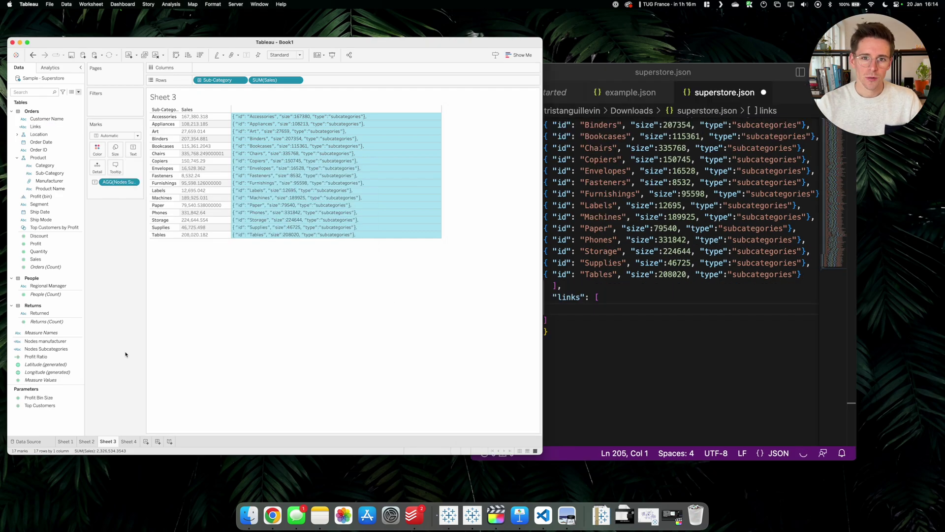
Copy the Links column from the underlying data of all marks in Tableau's Sheet 4.
left_click(129, 441)
key("super+a")
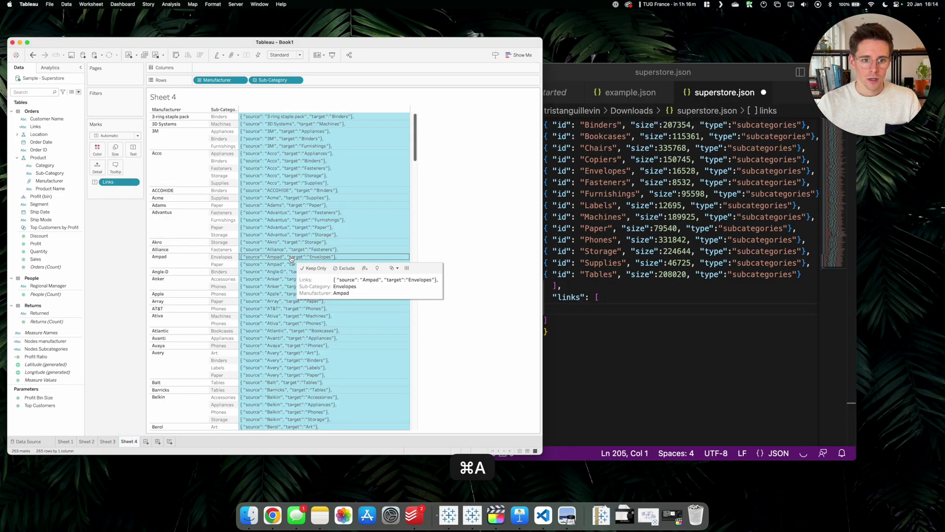
right_click(291, 258)
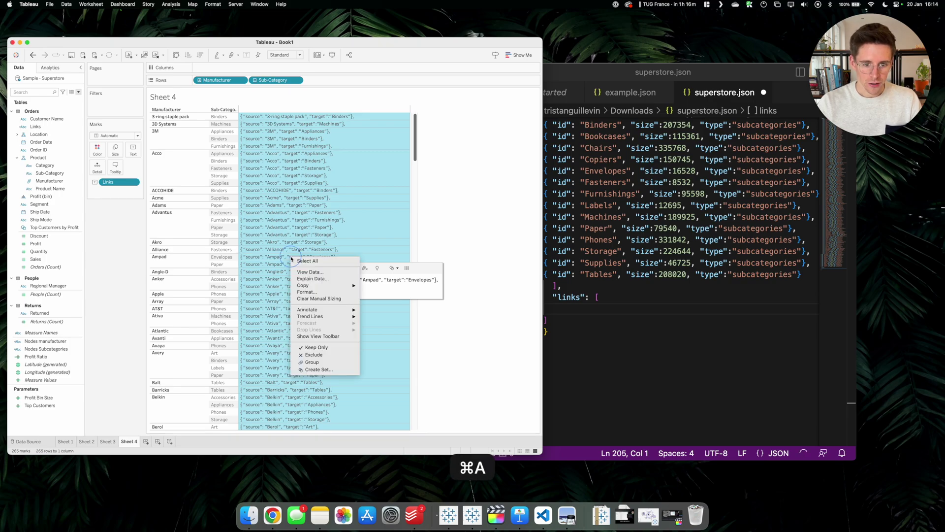
left_click(310, 273)
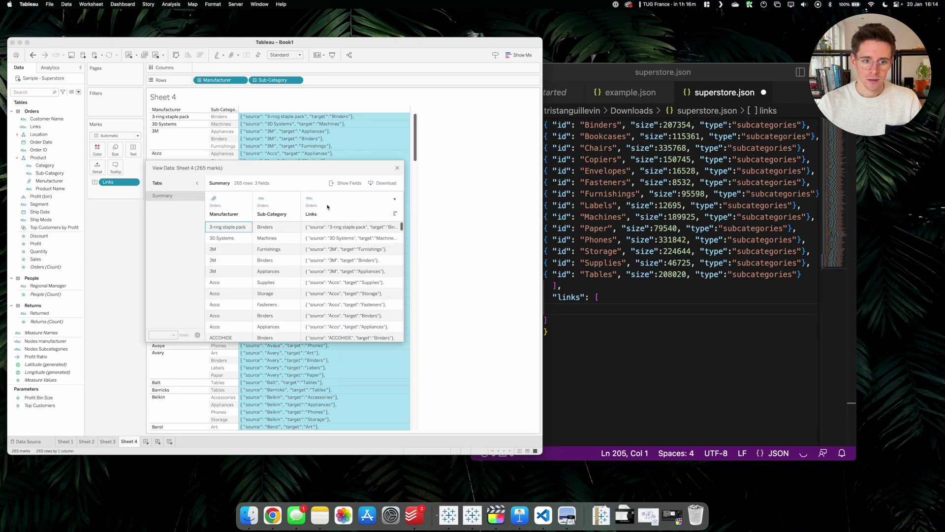
left_click(335, 204)
key("super+c")
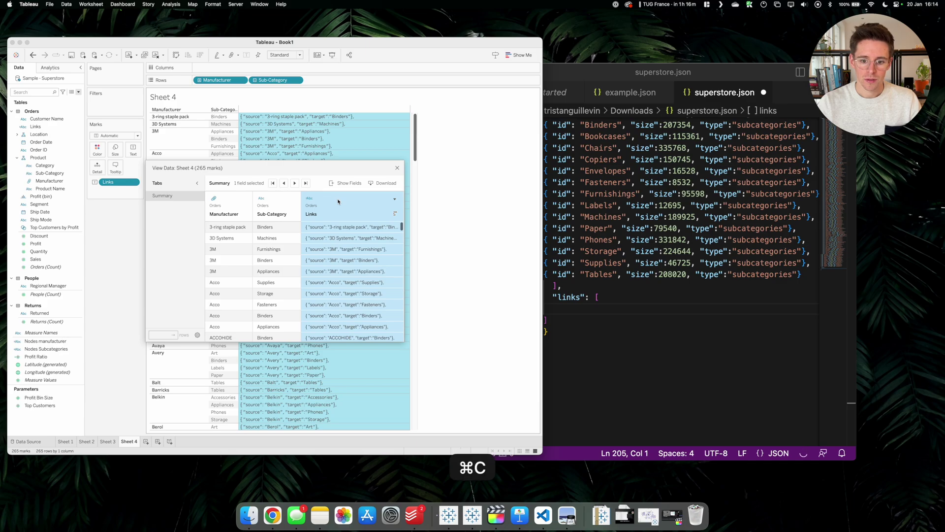
Paste the links into the empty links array of superstore.json and remove the trailing comma after the last entry.
left_click(597, 309)
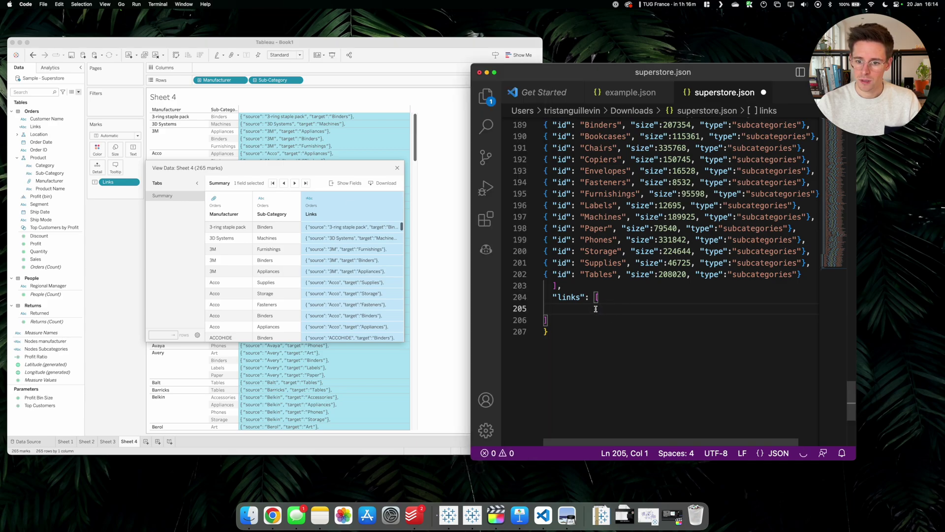
key("super+v")
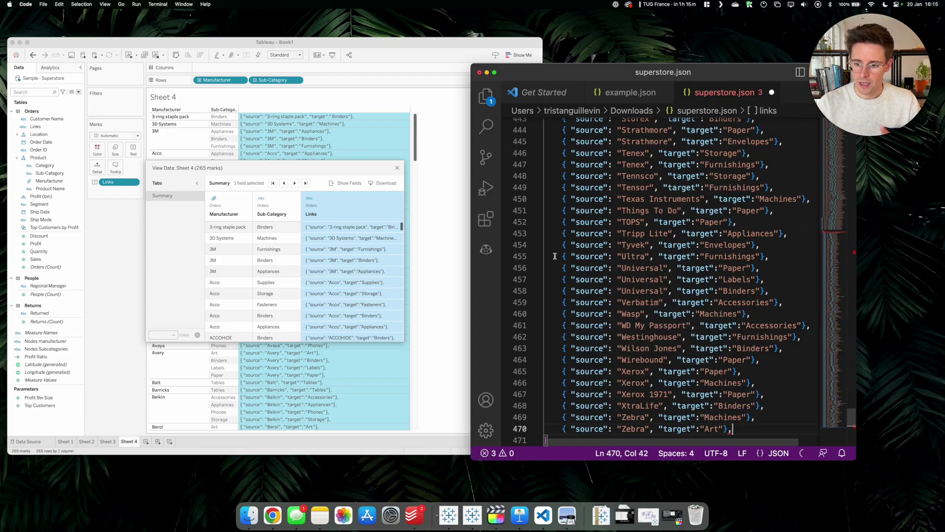
scroll(555, 256, "down", 4)
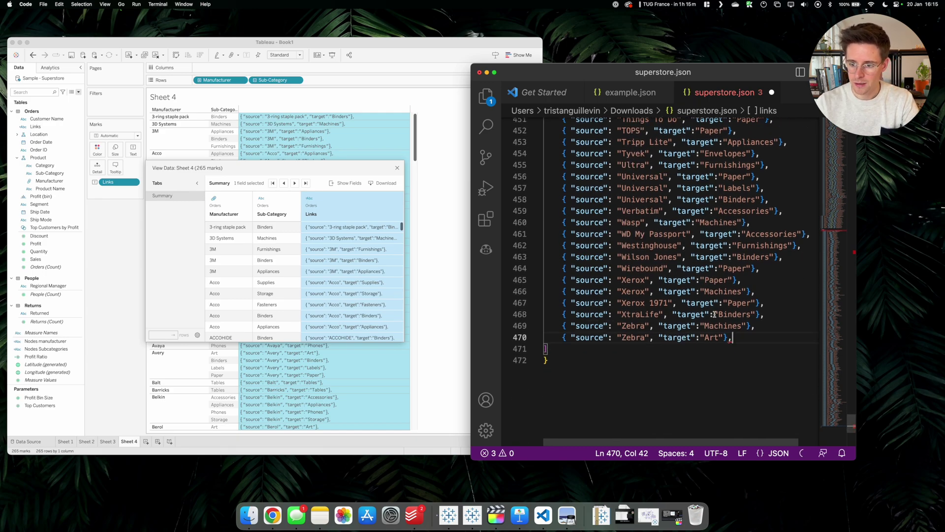
key("BackSpace")
Delete the pasted "Links" header line at the start of the links array and save superstore.json.
scroll(742, 336, "up", 20)
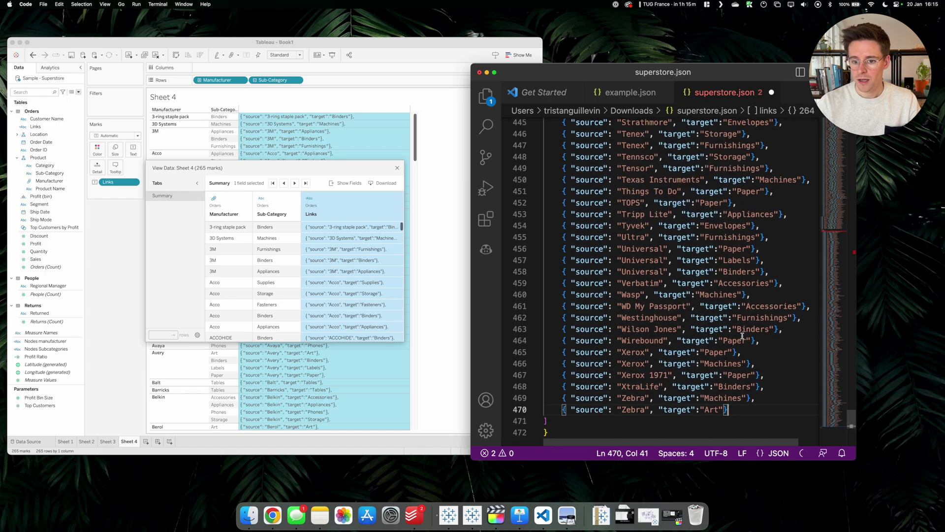
scroll(742, 336, "up", 20)
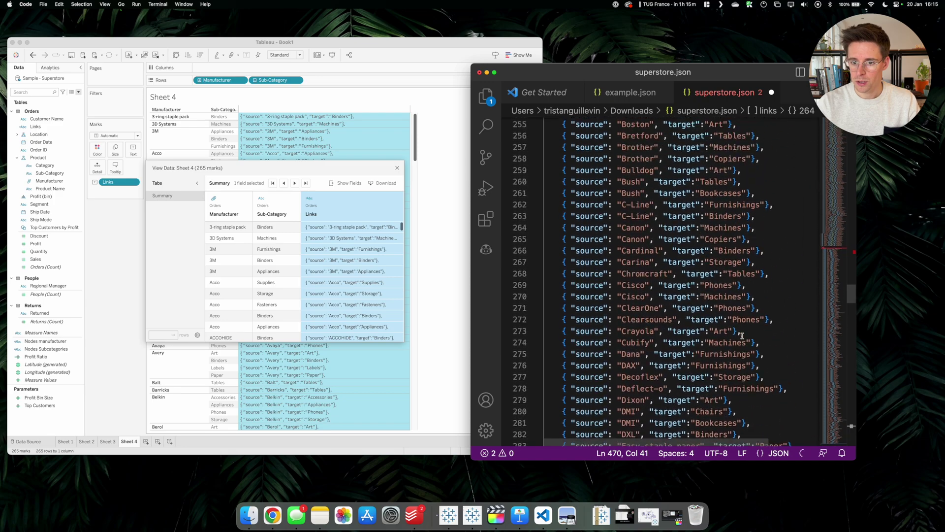
left_click(742, 330)
scroll(748, 170, "down", 10)
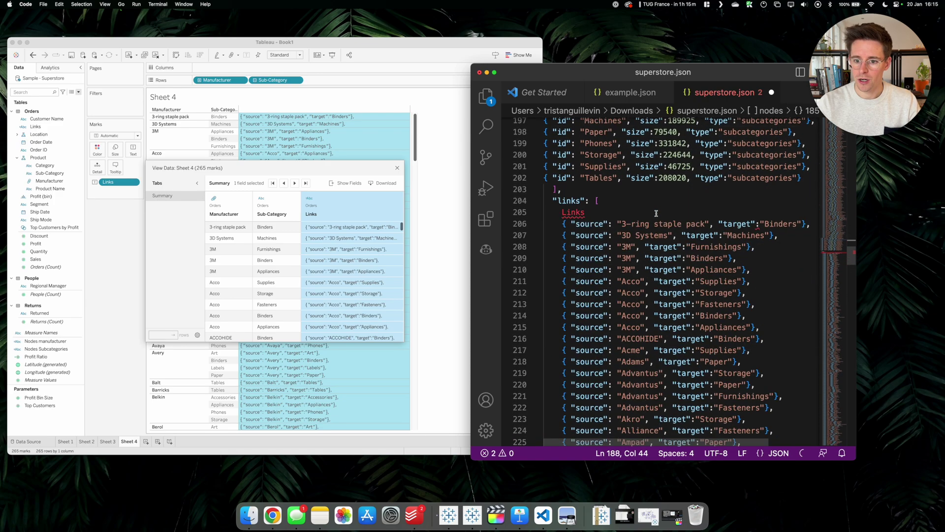
triple_click(584, 188)
key("BackSpace")
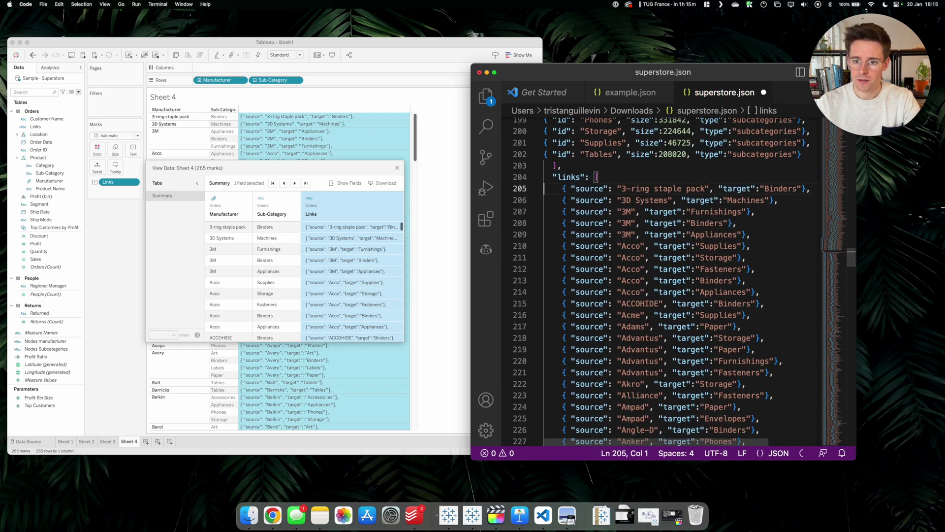
key("super")
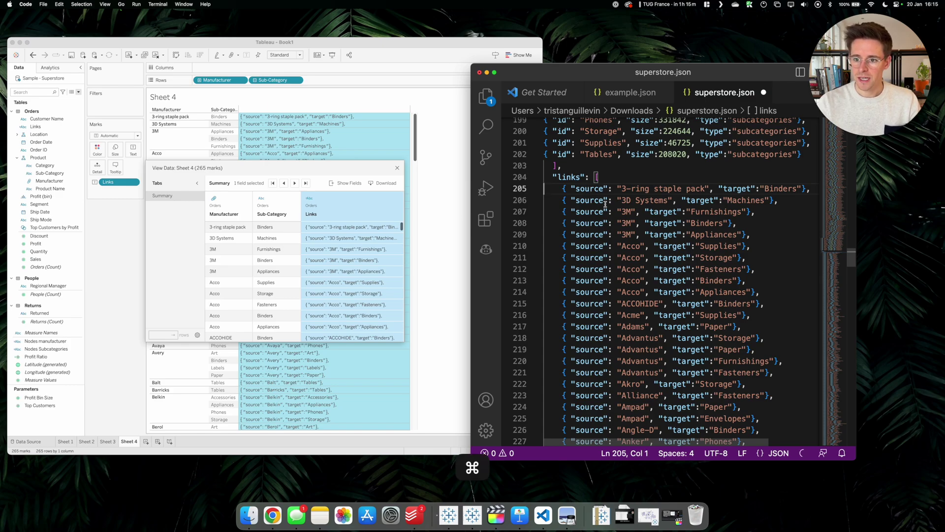
key("super+s")
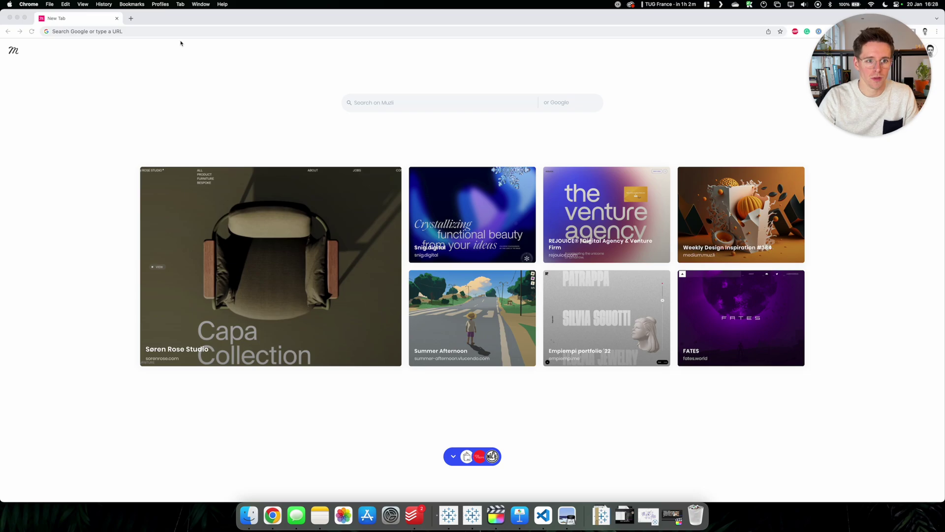
Go to the LaDataViz website in Chrome and open the Network generator among its visualization tools.
left_click(174, 32)
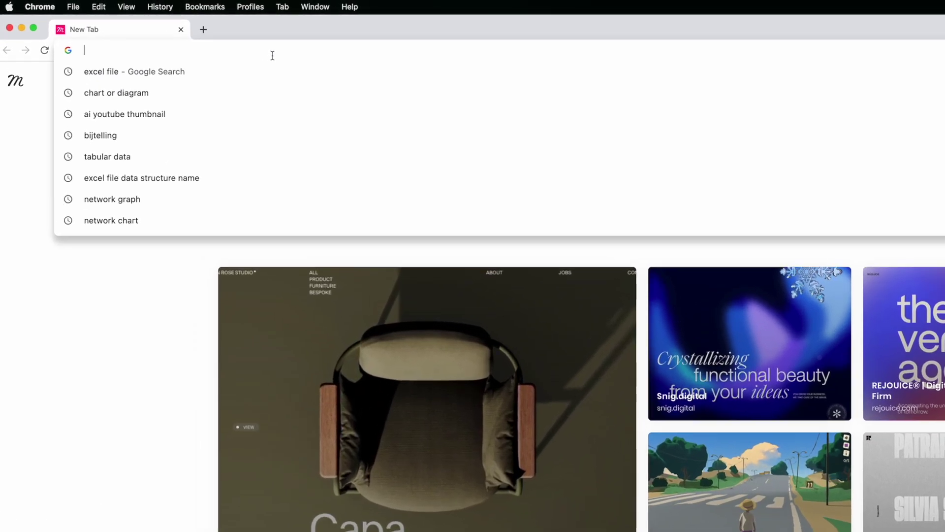
type("la")
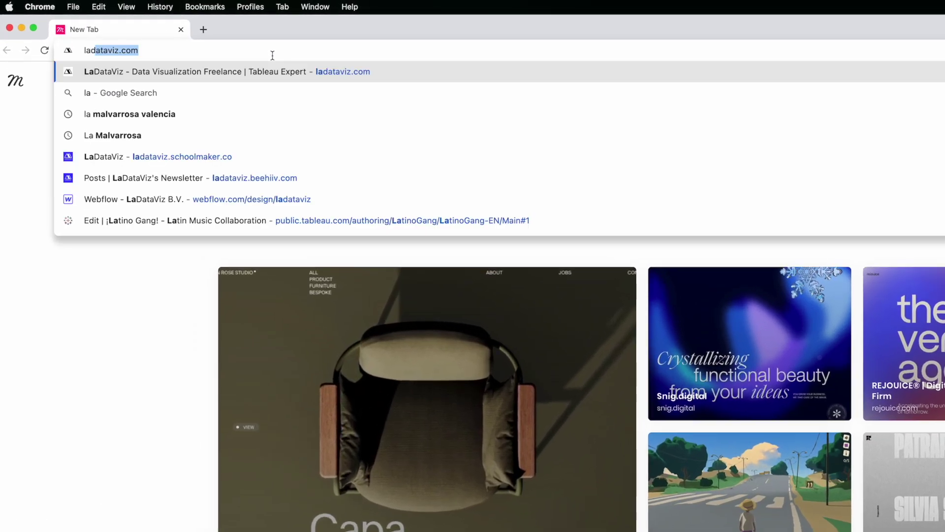
type("da")
key("Return")
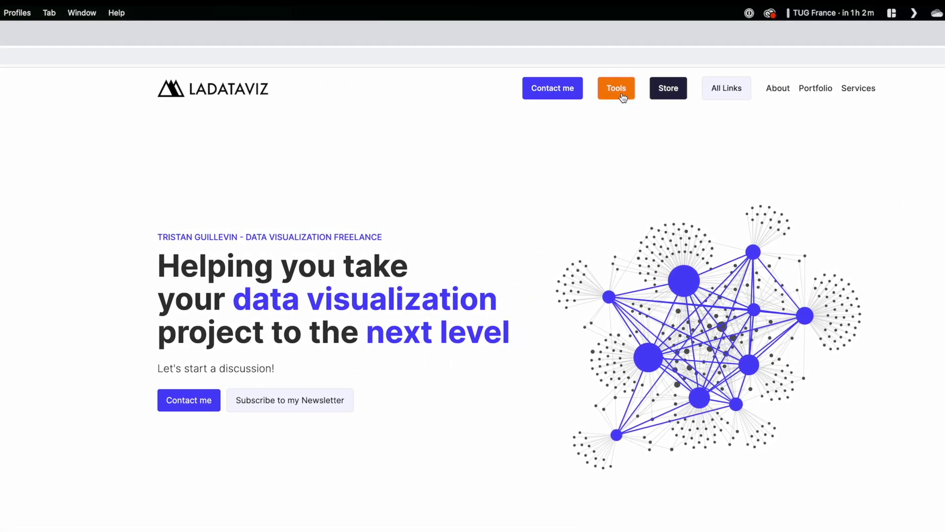
left_click(617, 88)
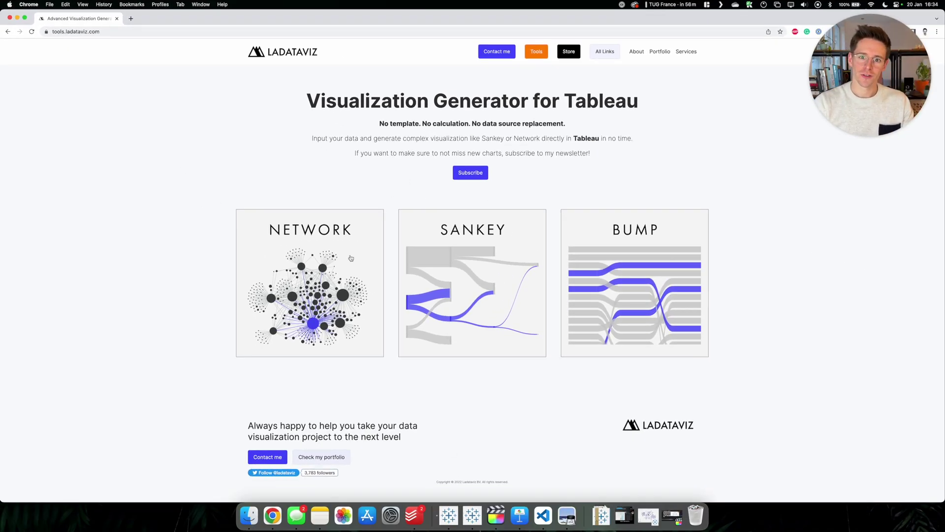
left_click(350, 258)
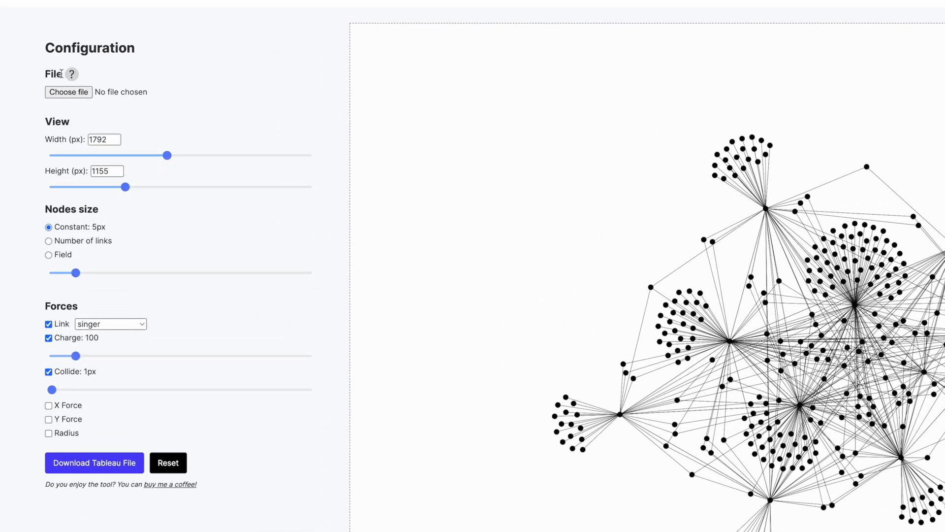
Check the required JSON file format and load superstore.json from the network folder into the network generator.
left_click(72, 74)
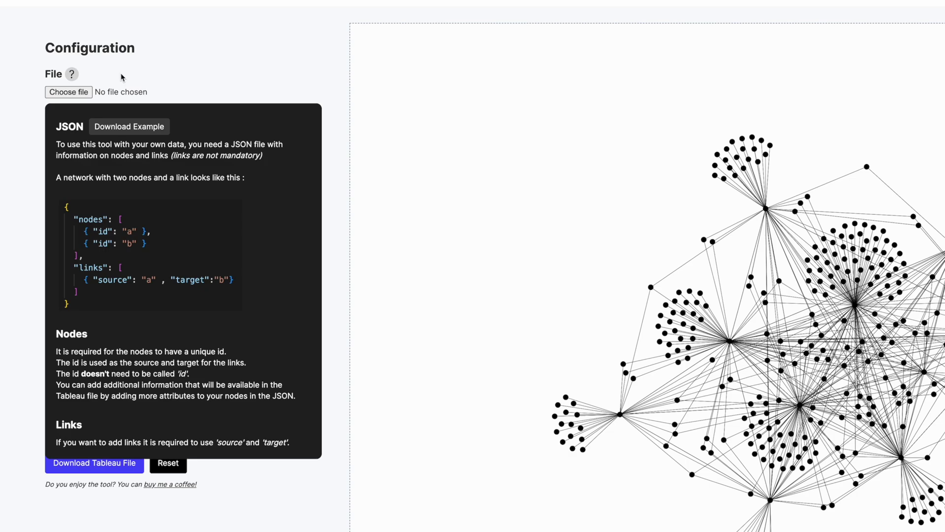
left_click(72, 76)
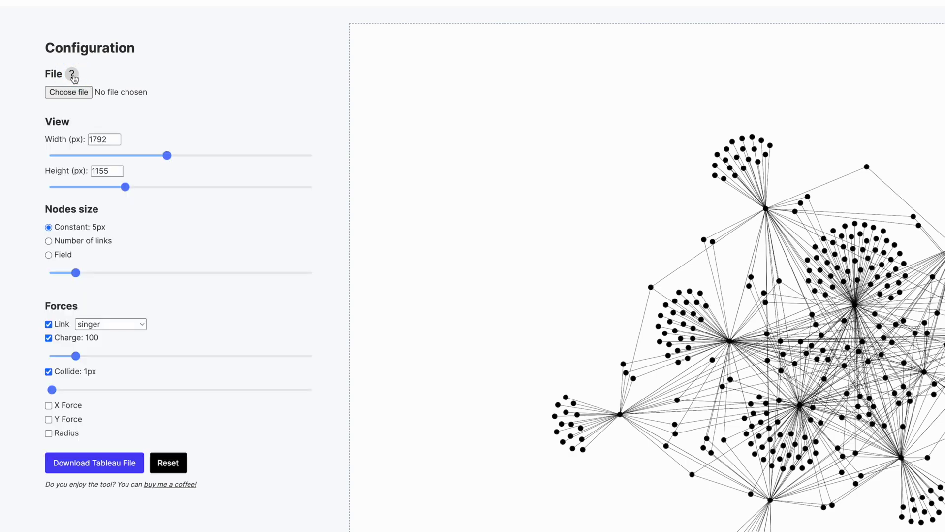
left_click(70, 94)
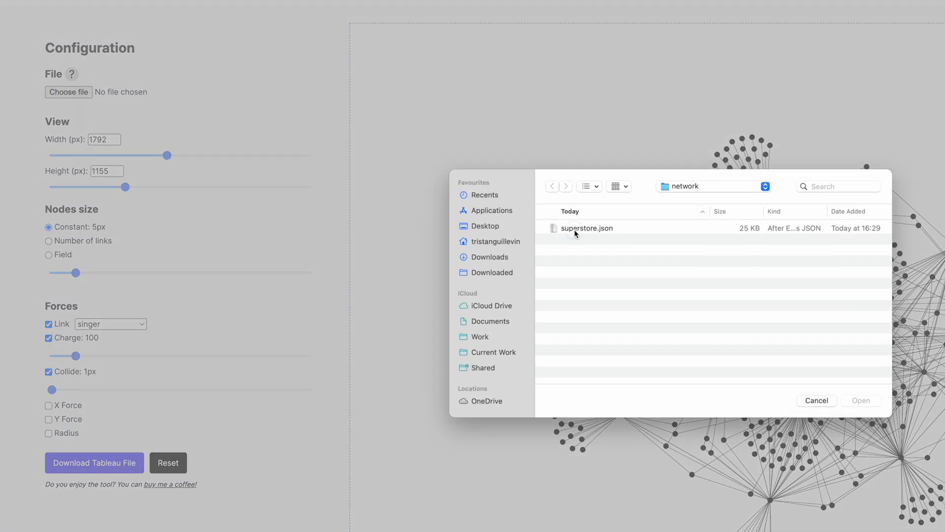
left_click(575, 232)
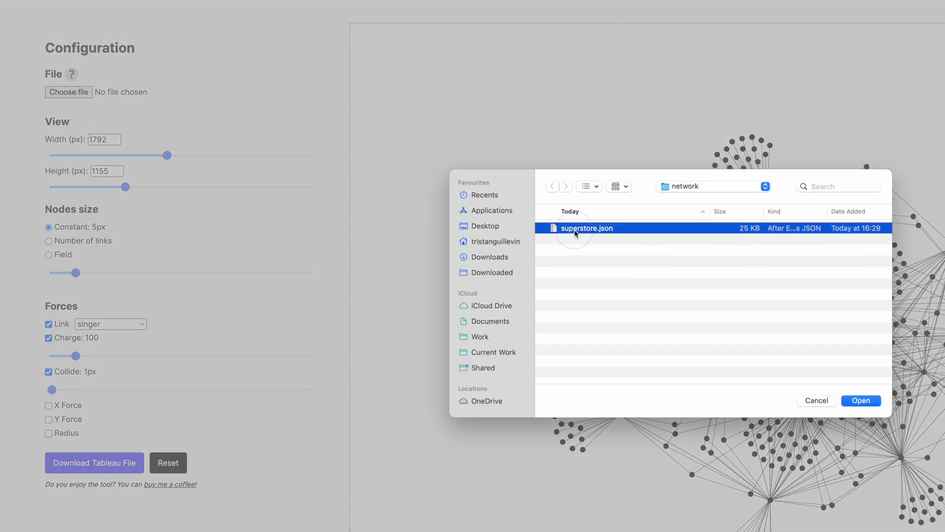
left_click(860, 401)
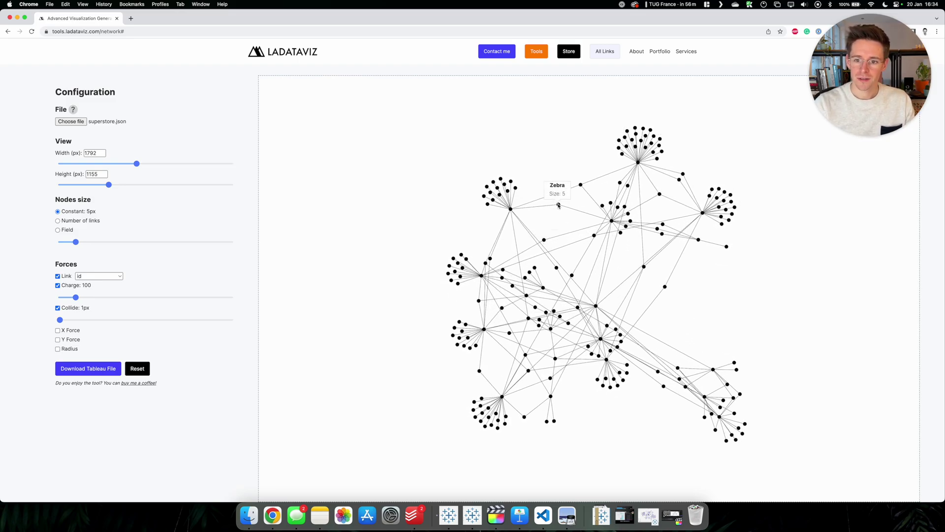
Set the network view's width to 1385 px.
mouse_move(580, 185)
mouse_move(638, 163)
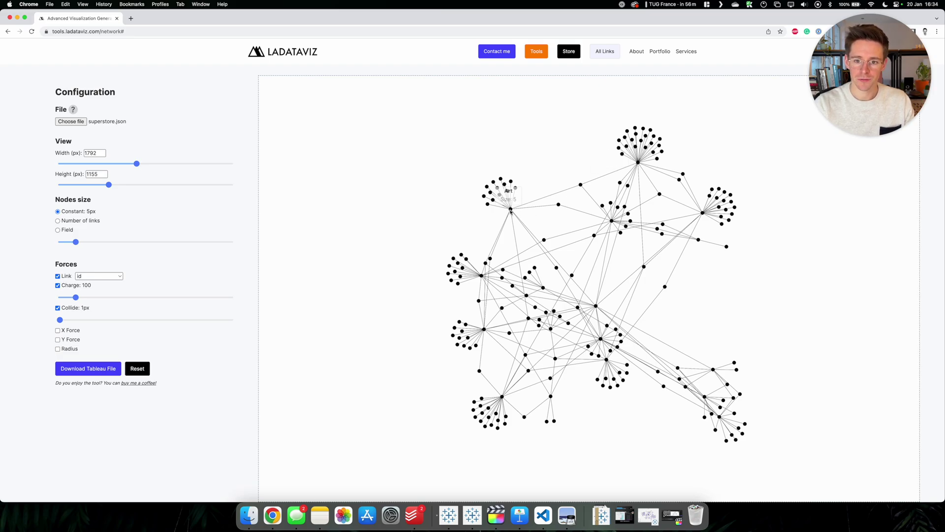
mouse_move(482, 278)
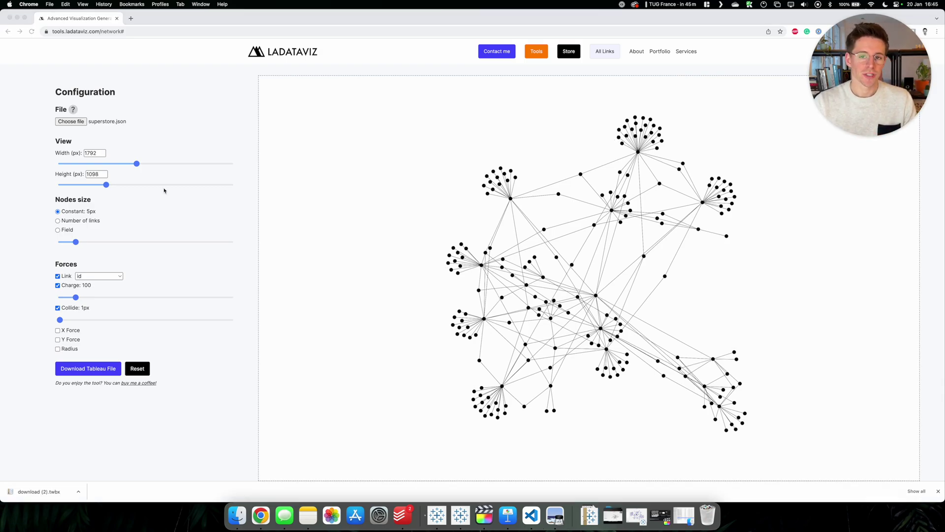
mouse_move(137, 166)
left_mouse_down()
mouse_move(96, 165)
mouse_move(119, 169)
left_mouse_up()
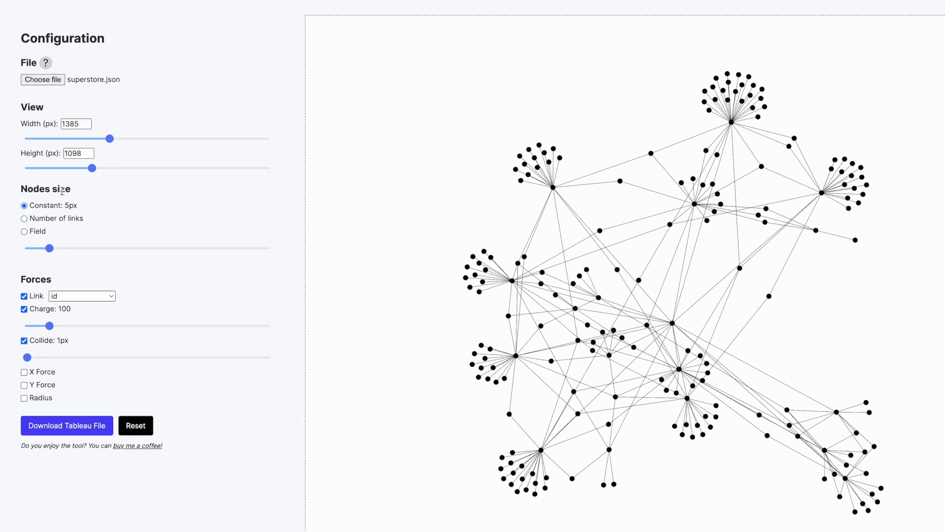
Size the nodes by the size field after trying a constant 4 px size and the number of links.
mouse_move(42, 250)
left_mouse_down()
mouse_move(99, 248)
mouse_move(44, 248)
left_mouse_up()
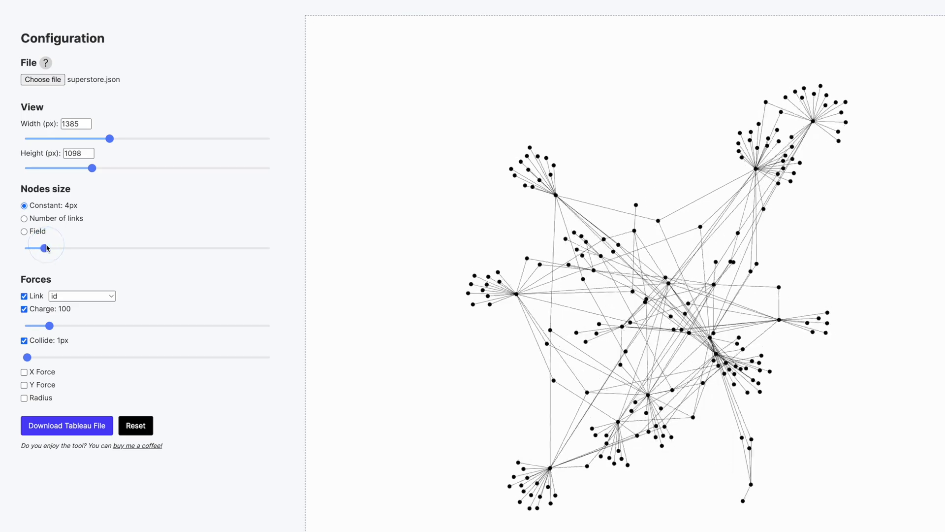
left_click(54, 221)
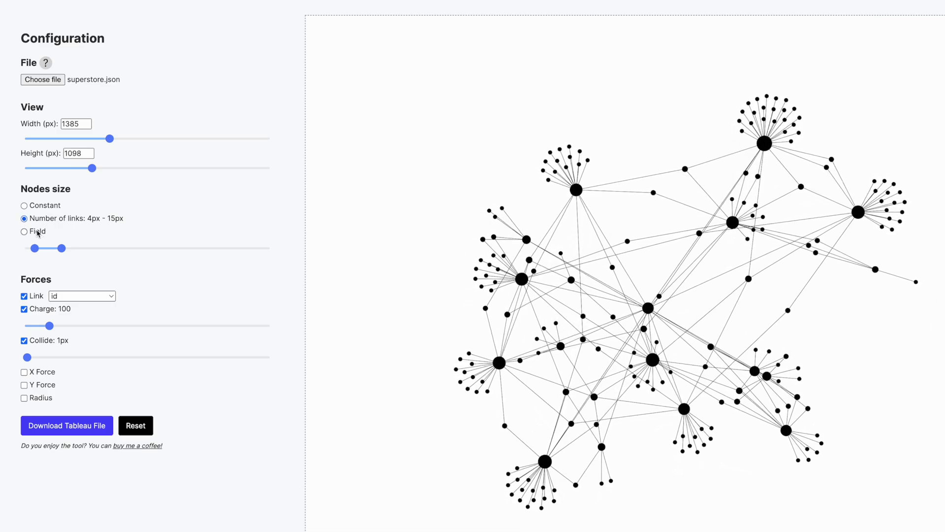
left_click(37, 232)
left_click(114, 235)
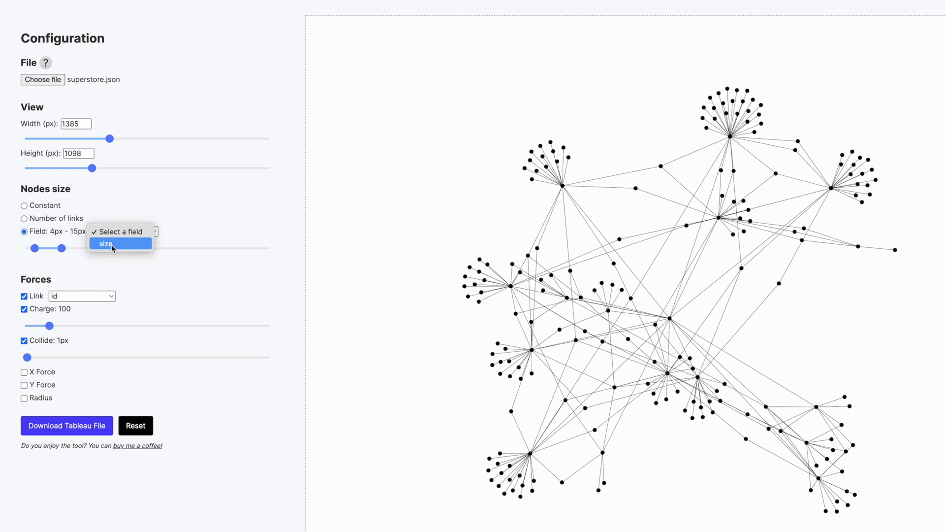
left_click(113, 244)
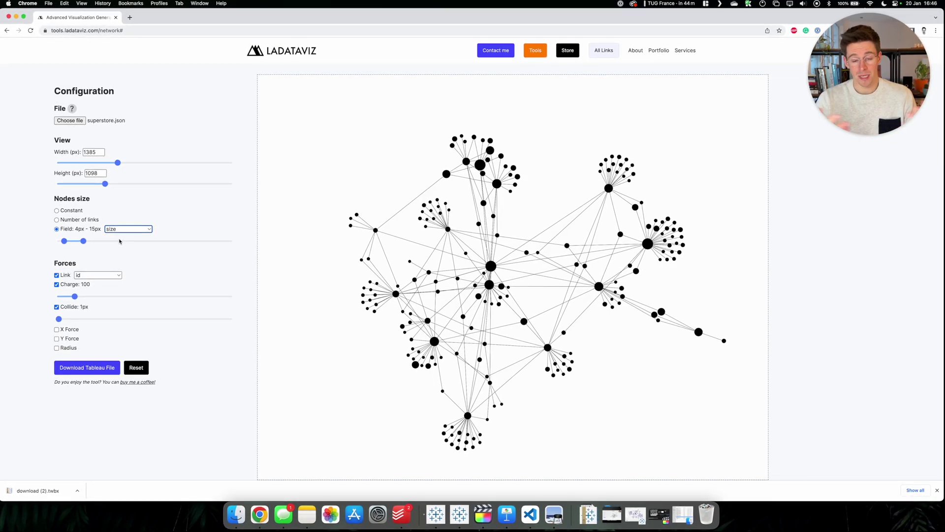
Try the layout without the Link force and turn the force back on.
left_click(118, 222)
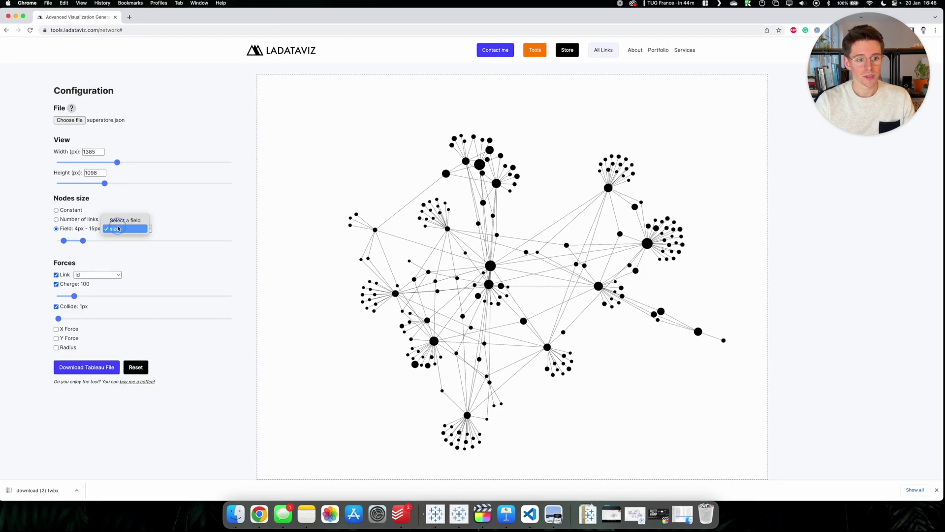
left_click(172, 228)
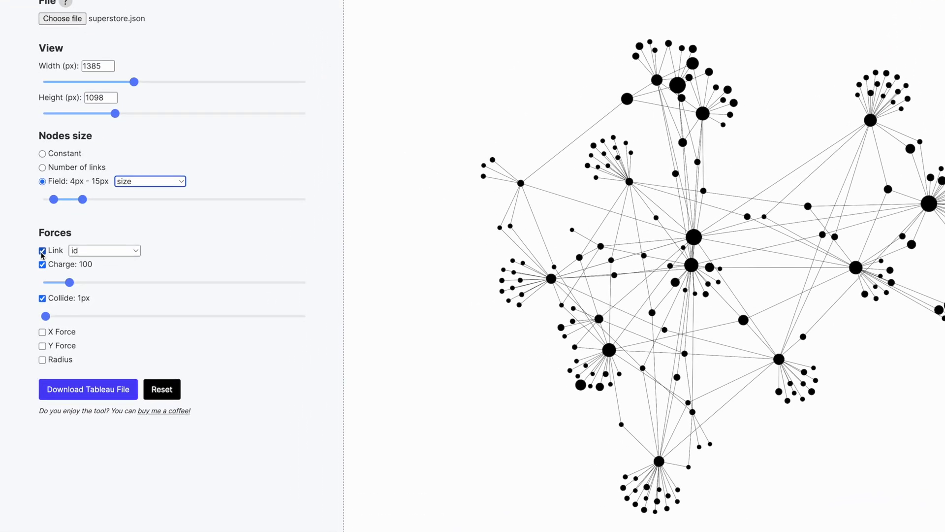
left_click(42, 251)
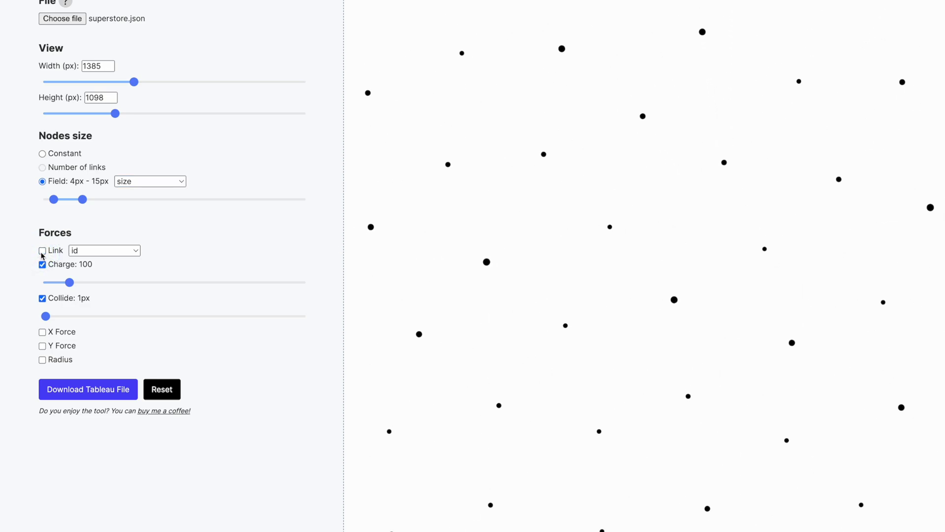
left_click(42, 251)
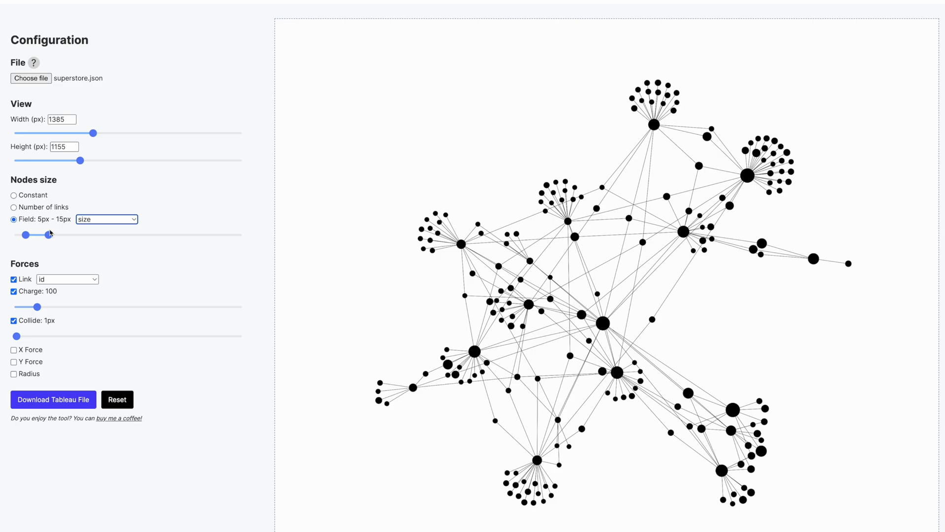
Set the maximum node size to 50 px and the Collide force to 10 px.
left_click_drag(49, 238, 130, 240)
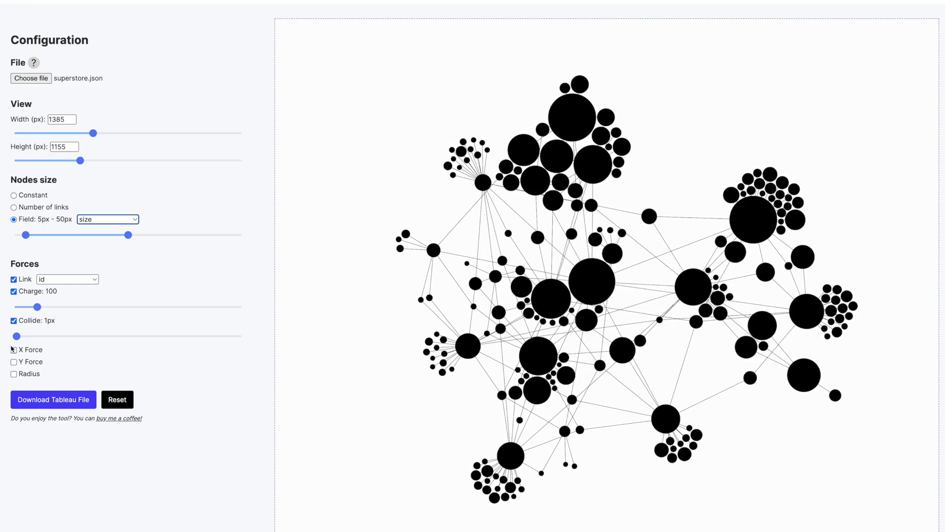
left_click_drag(16, 336, 38, 341)
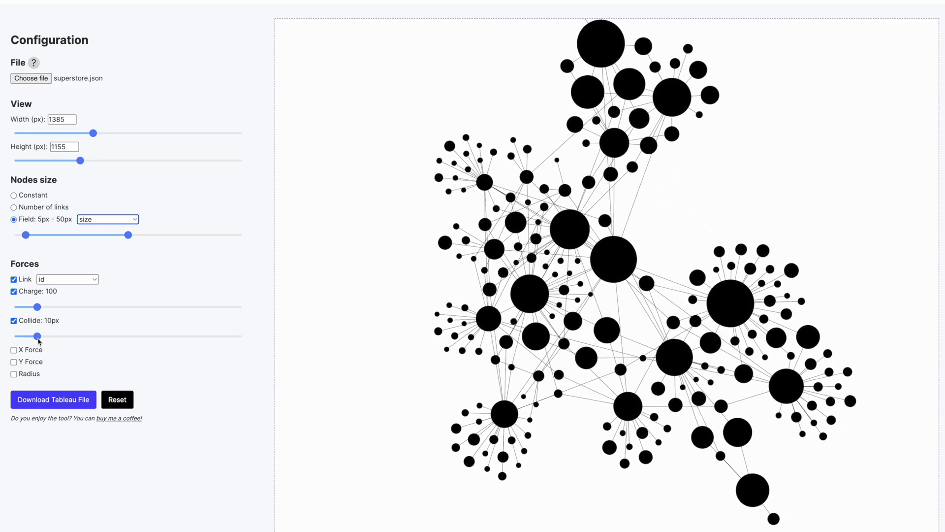
Enable the Radius force at 99 px and the Y Force at 0.1, and set Charge to 300.
left_click(14, 373)
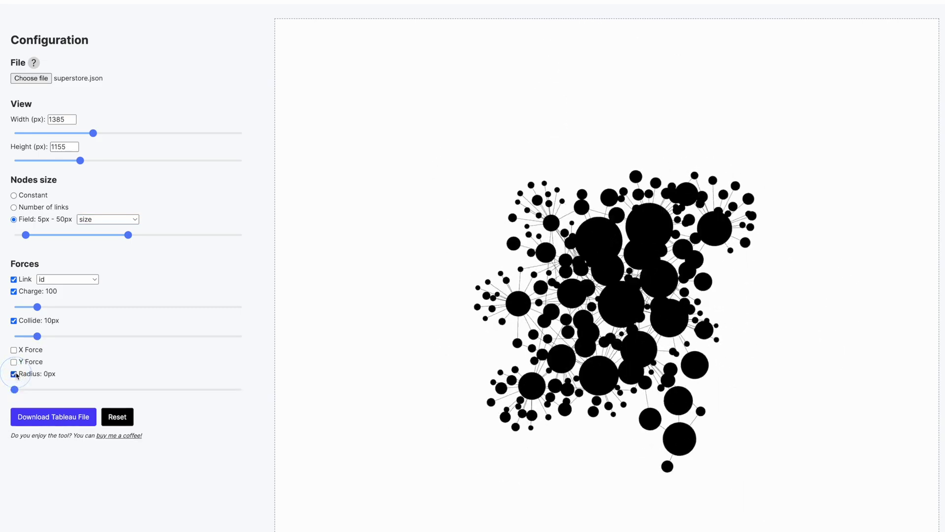
left_click_drag(16, 389, 60, 396)
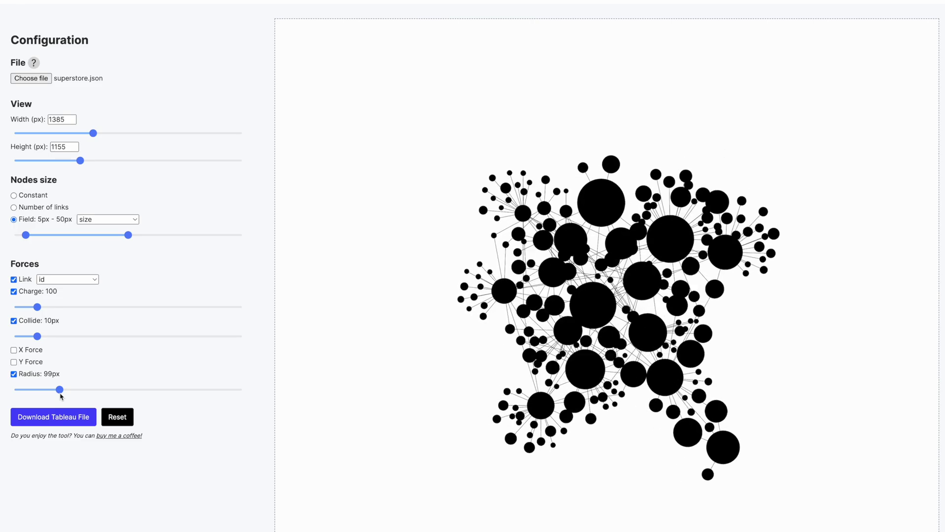
left_click(14, 363)
left_click_drag(15, 378, 24, 378)
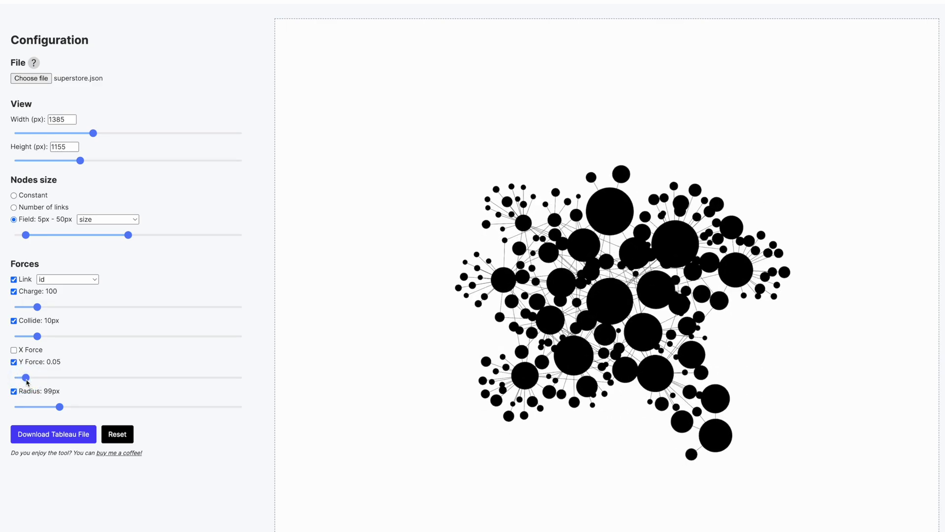
left_click_drag(27, 382, 36, 382)
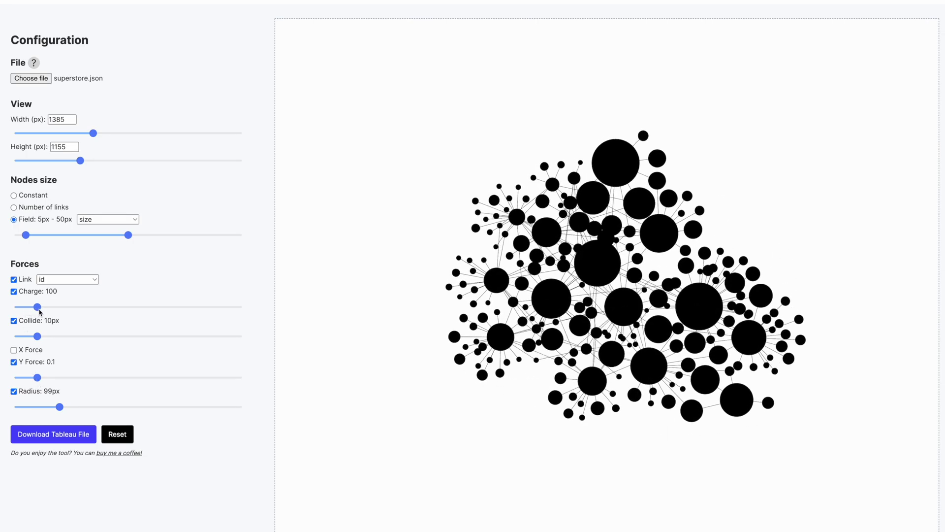
left_click_drag(39, 310, 83, 316)
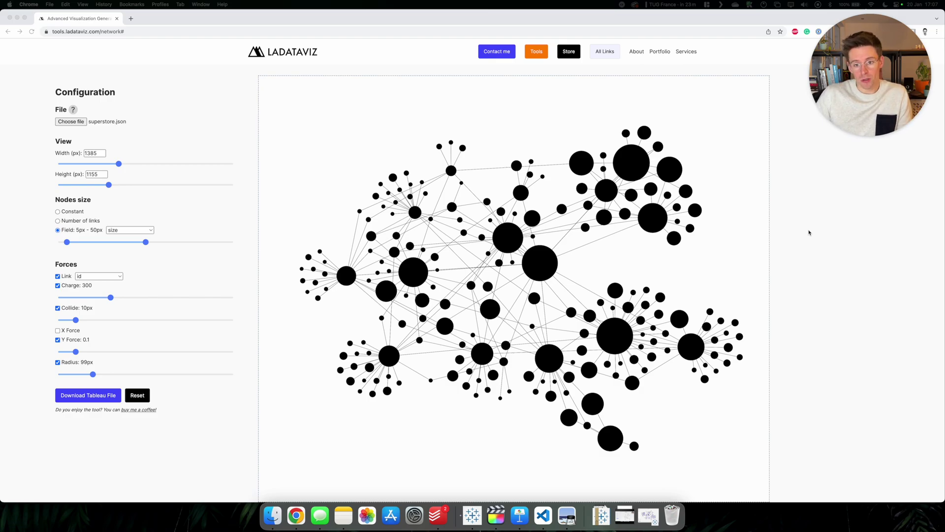
Download the network as a Tableau file, open download.twbx in Tableau, and enlarge its window to fit the graph.
left_click(100, 397)
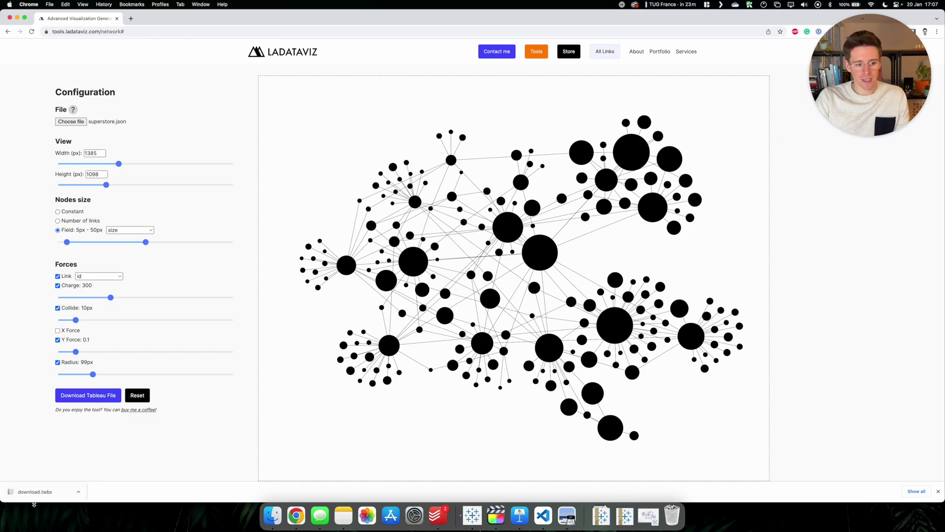
left_click(47, 492)
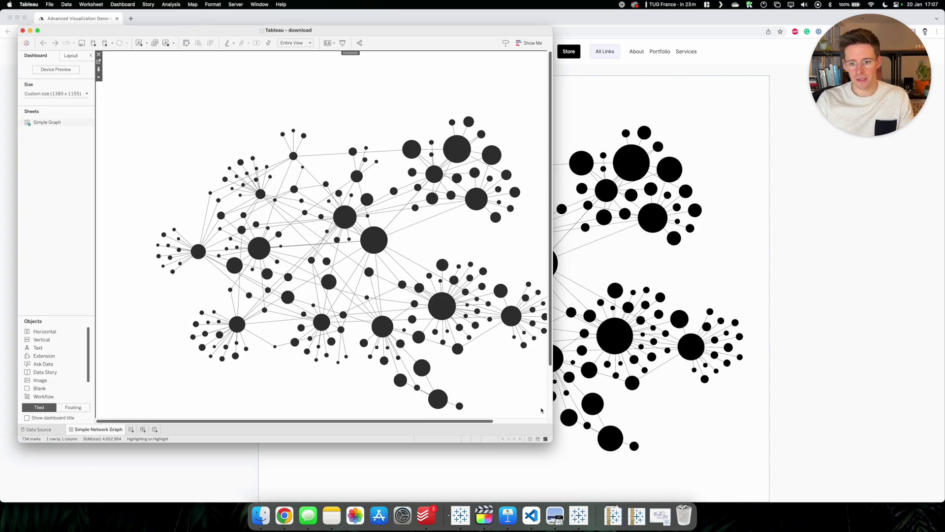
left_click_drag(553, 441, 708, 487)
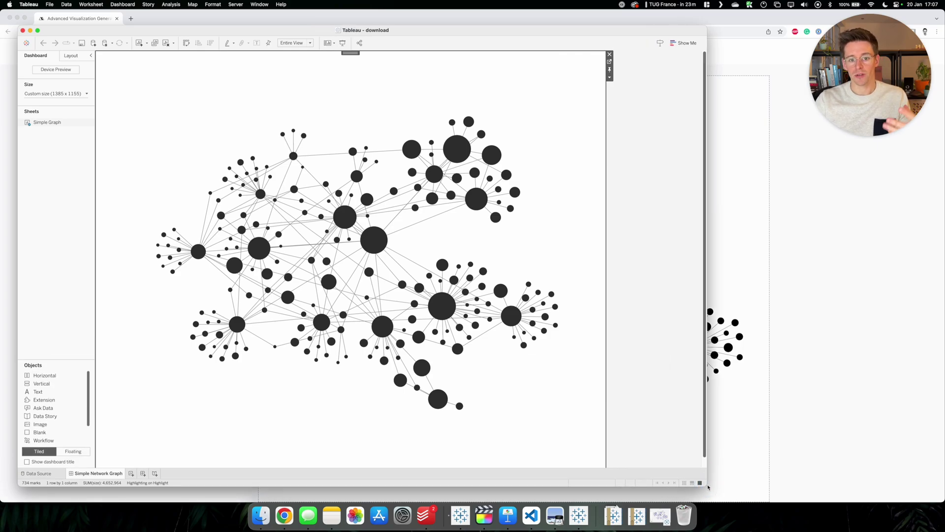
Compare the web network with the Tableau dashboard, select a large node there, and open the dashboard's Simple Graph sheet.
left_click(881, 347)
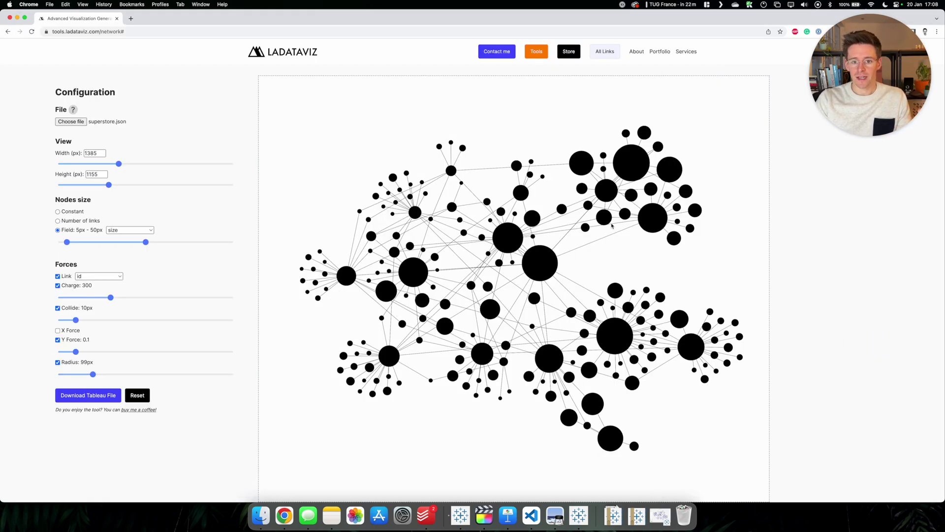
key("super+Tab")
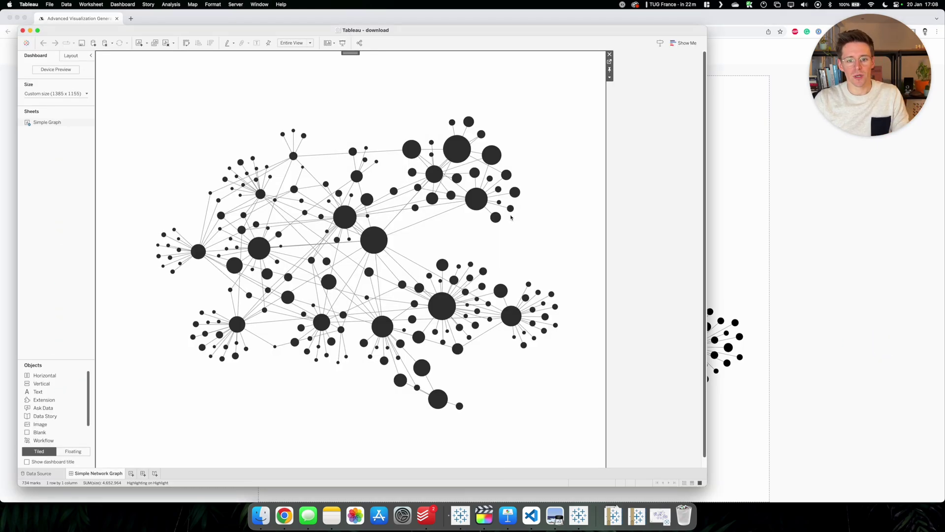
left_click(455, 150)
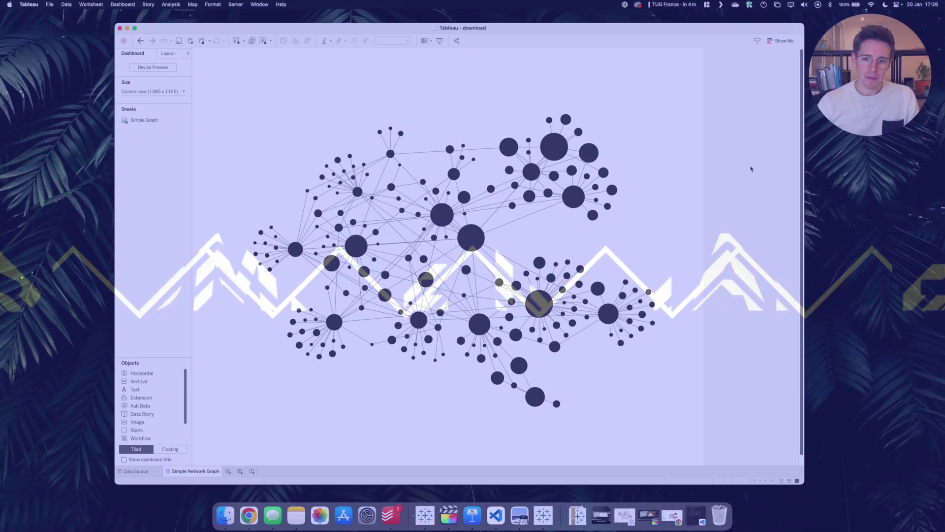
left_click(708, 63)
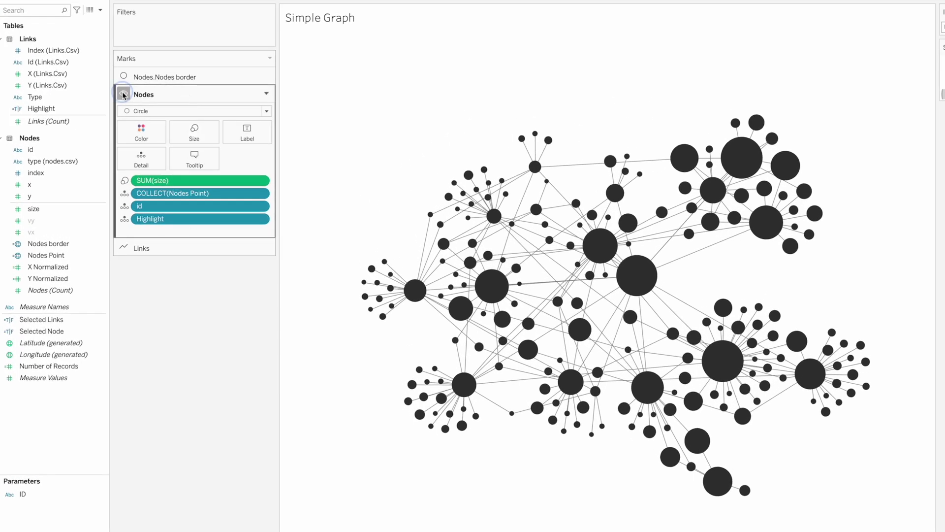
Toggle the visibility of the Nodes and Links layers to check what each one draws in the Simple Graph sheet.
left_click(123, 94)
left_click(124, 94)
left_click(123, 246)
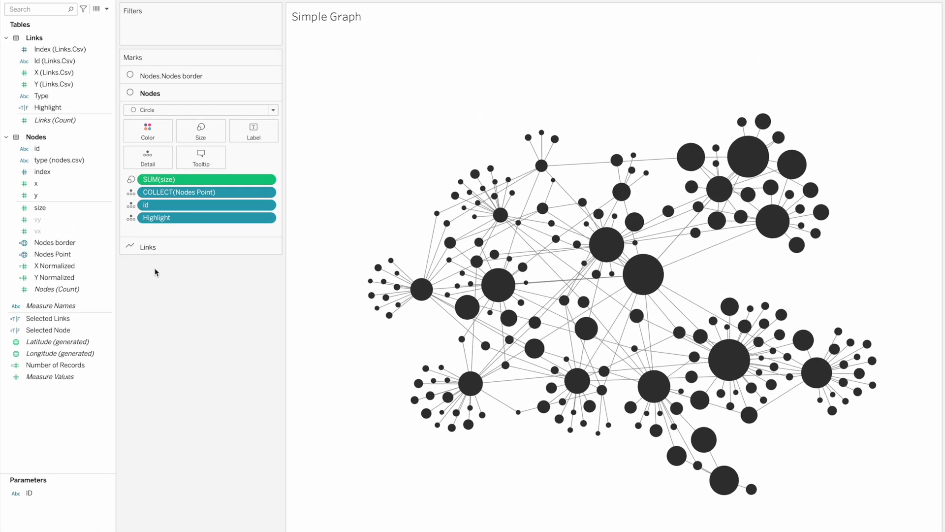
Color the marks of the Nodes layer by the type (nodes.csv) field.
left_click(161, 180)
left_click(52, 161)
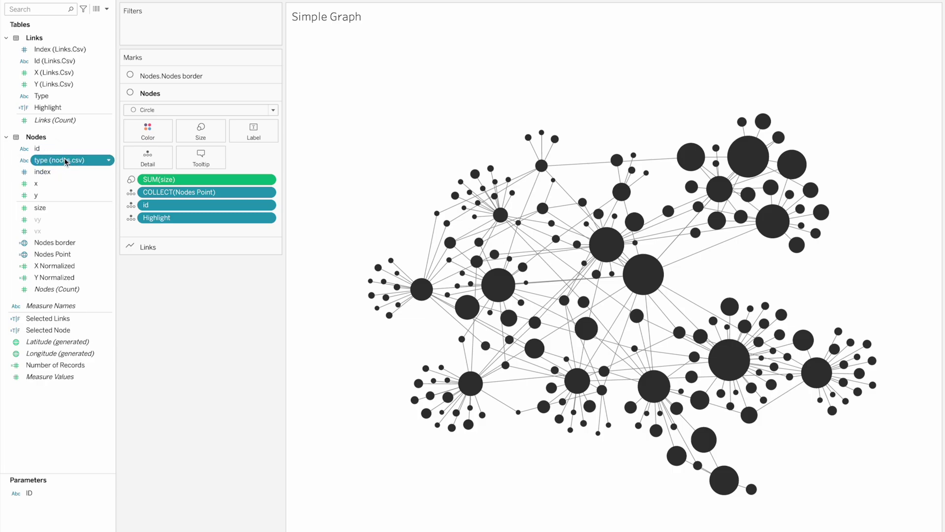
left_click_drag(54, 164, 154, 135)
left_click(90, 182)
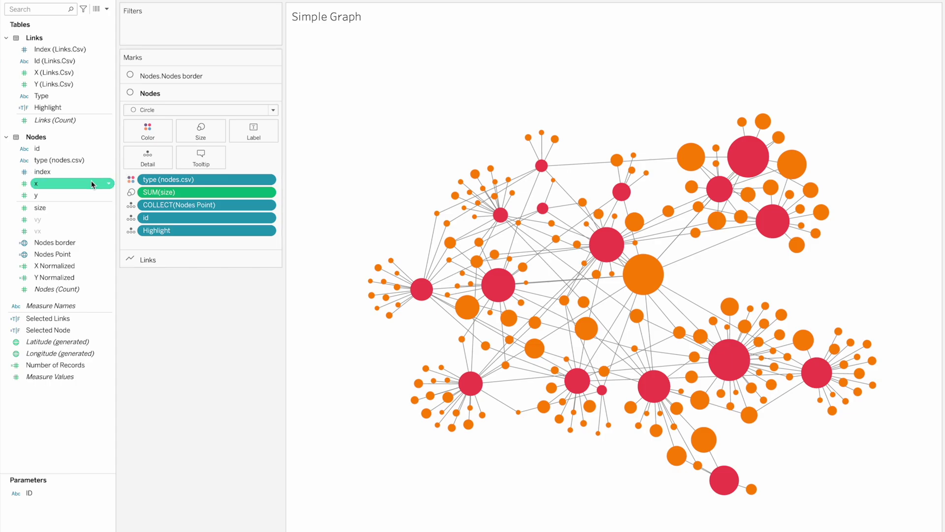
Change the Nodes layer's mark type to Shape and assign type (nodes.csv) to the shape.
left_click(168, 111)
left_click(164, 202)
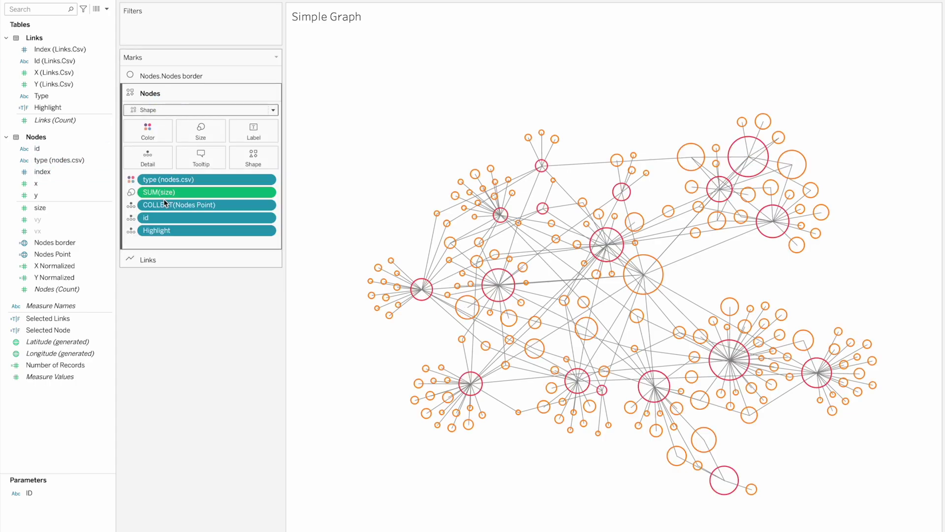
left_click(79, 195)
left_click(68, 162)
left_click_drag(68, 165, 251, 164)
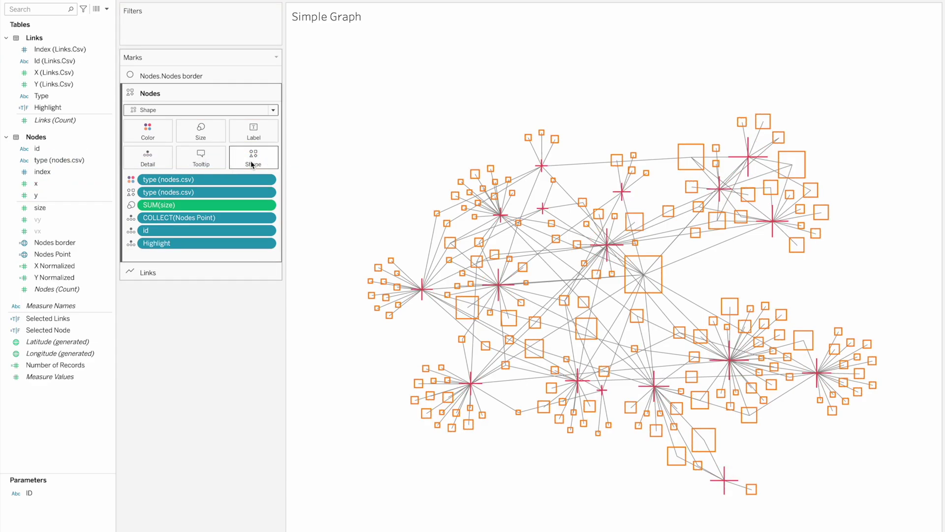
From the Filled shape palette, assign a circle to manufacturer and a diamond to subcategories.
left_click(253, 164)
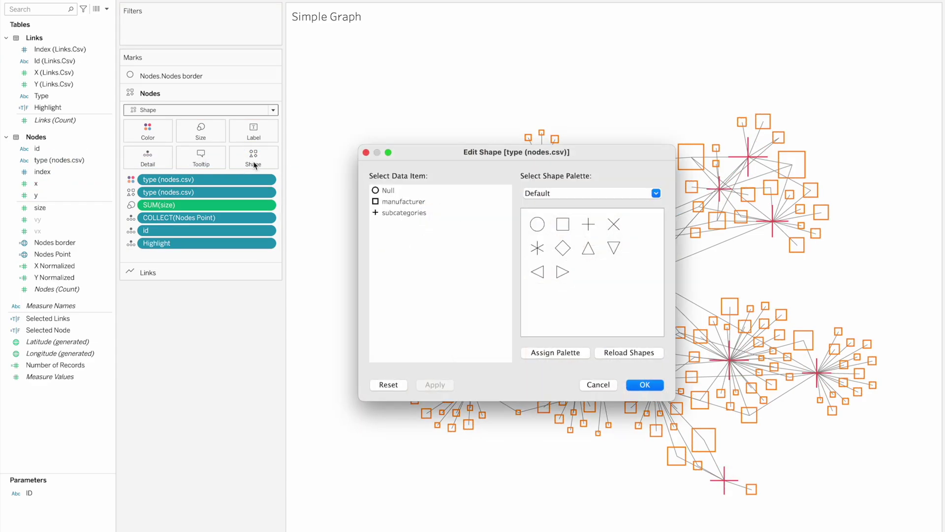
left_click(546, 197)
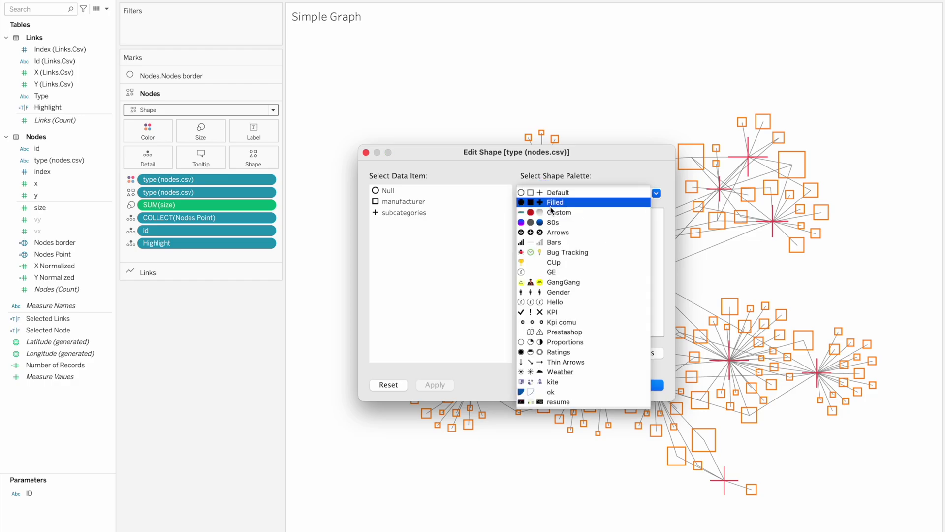
left_click(557, 202)
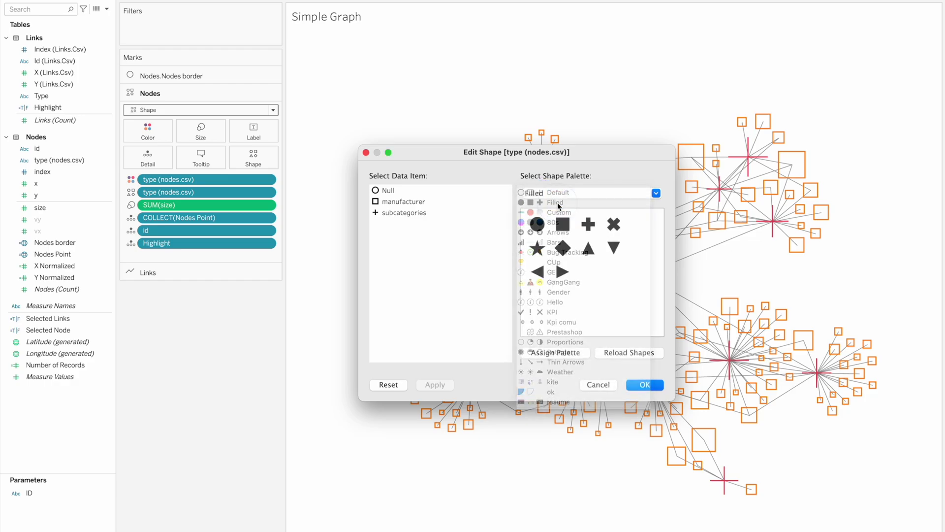
left_click(395, 203)
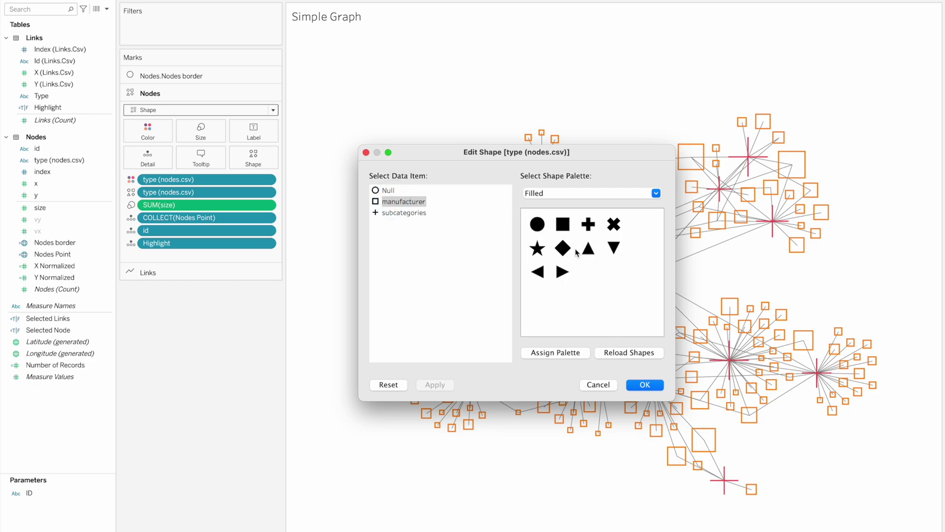
left_click(545, 223)
left_click(399, 215)
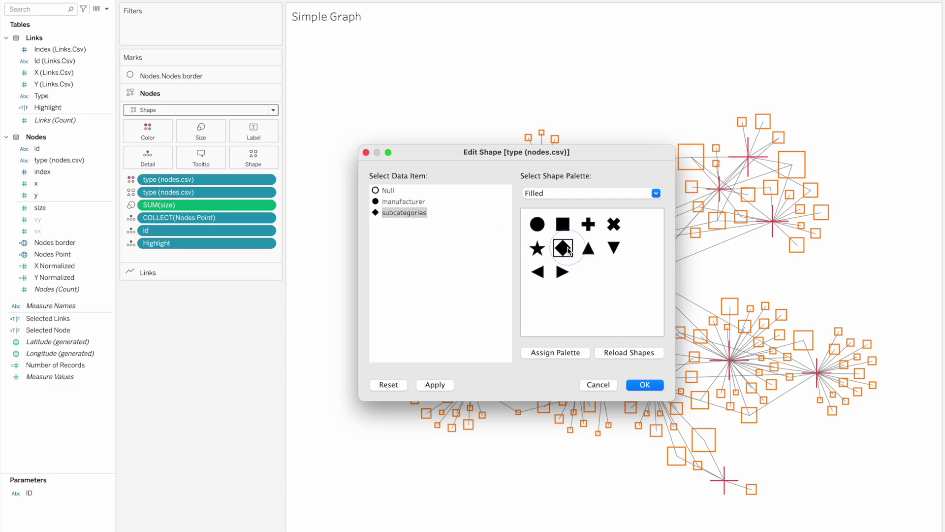
left_click(645, 385)
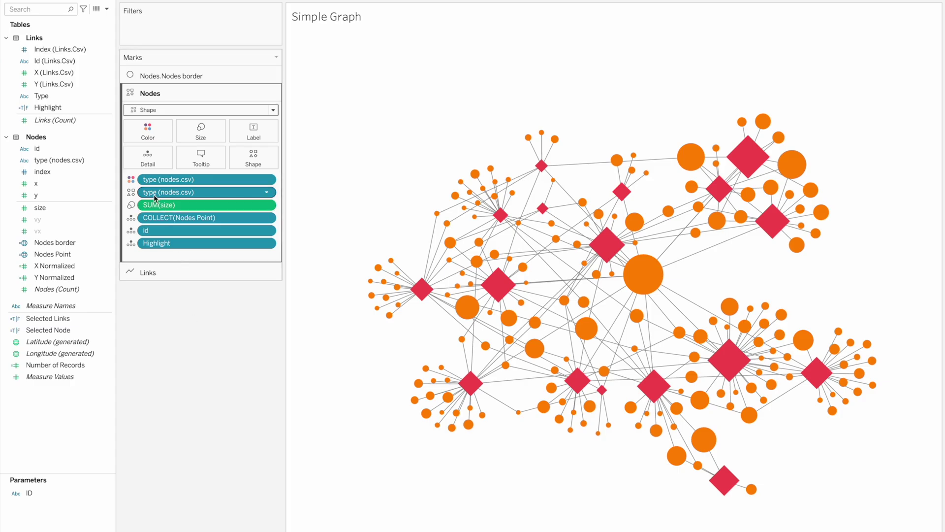
Edit the node colors and give manufacturer a very dark navy blue by darkening a saved violet-blue swatch.
left_click(148, 130)
left_click(183, 166)
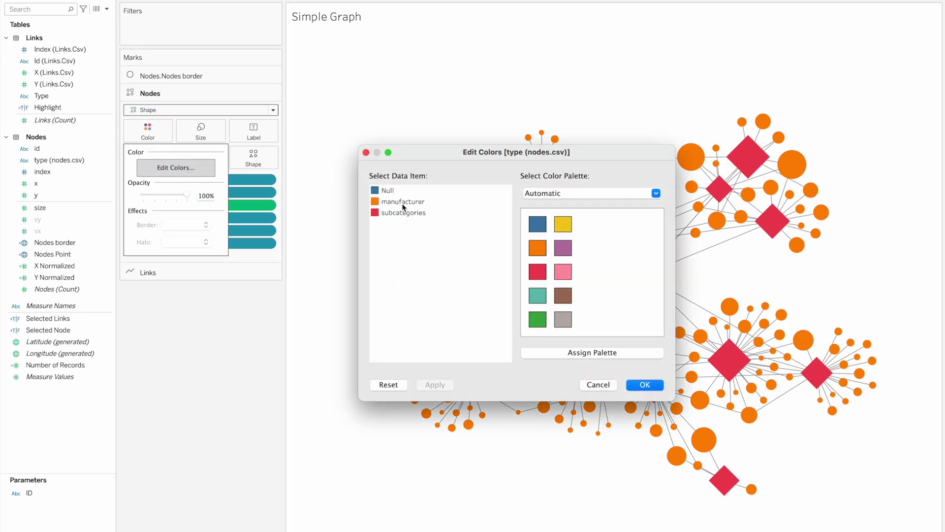
double_click(402, 208)
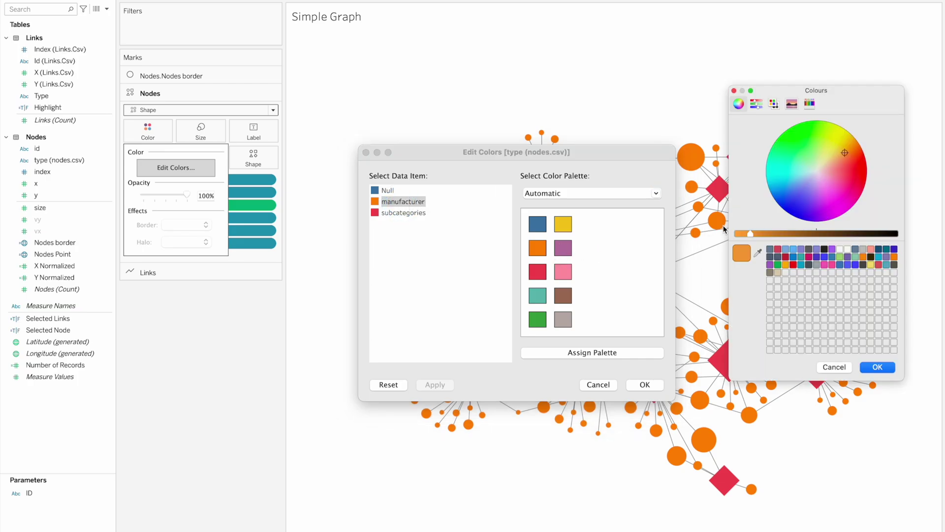
left_click(847, 265)
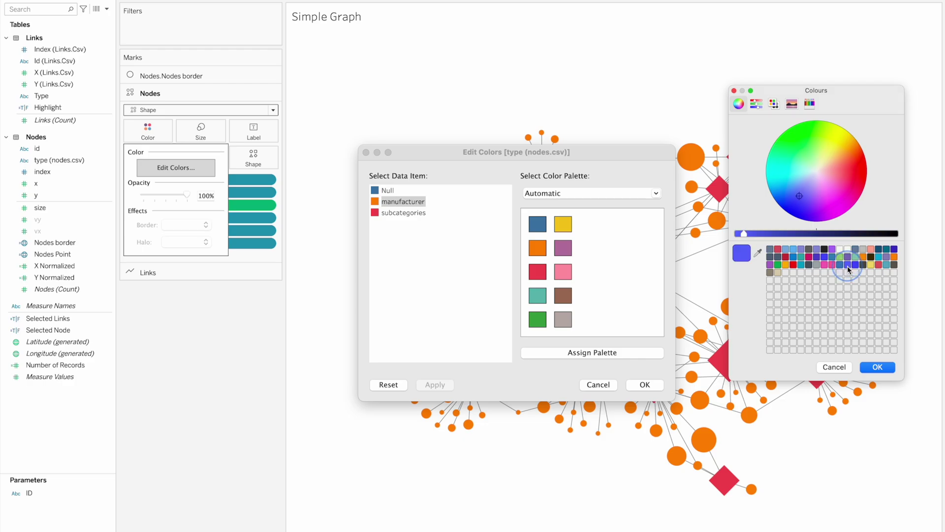
left_click(859, 235)
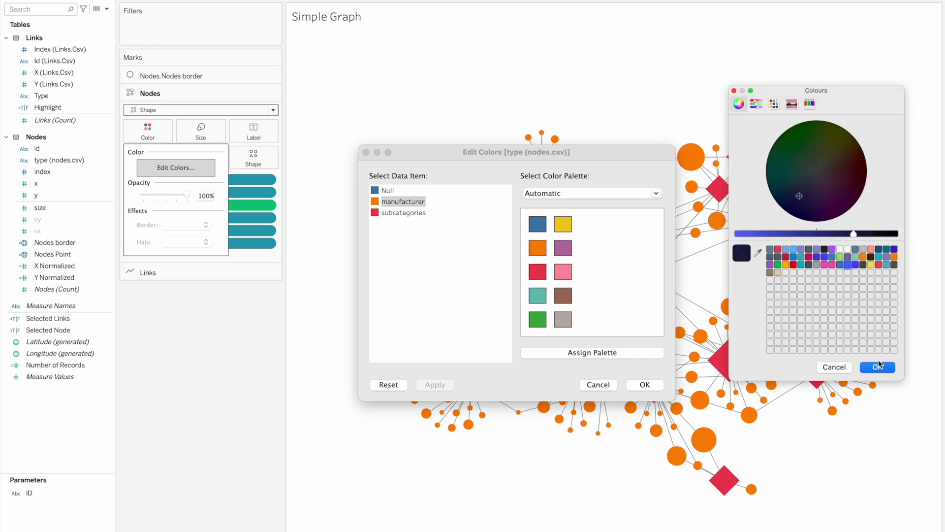
left_click(878, 366)
Set the subcategories color to the bright violet-blue swatch and apply the new node colors.
double_click(390, 215)
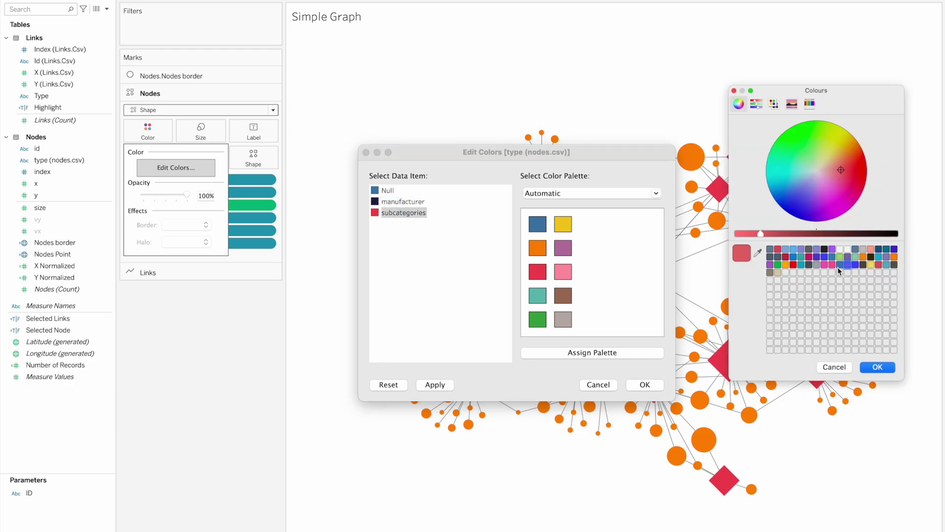
left_click(848, 266)
left_click(880, 368)
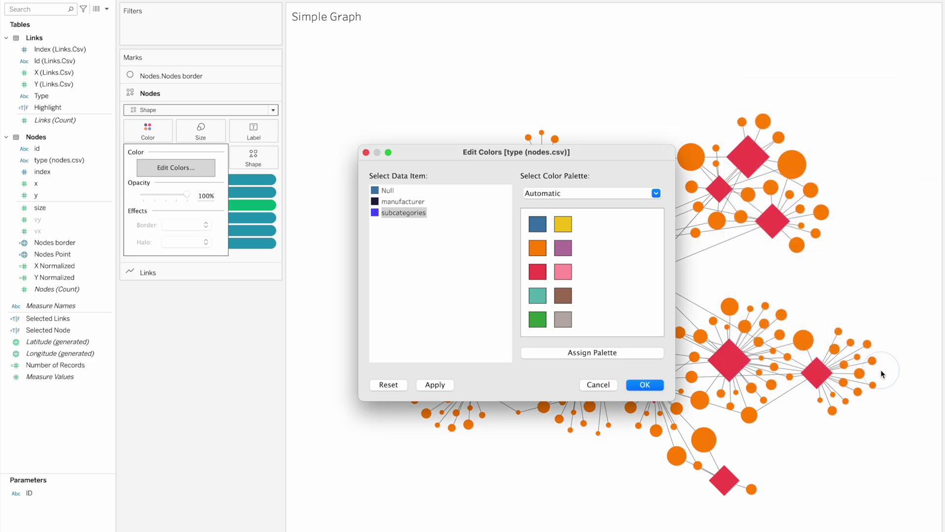
left_click(636, 386)
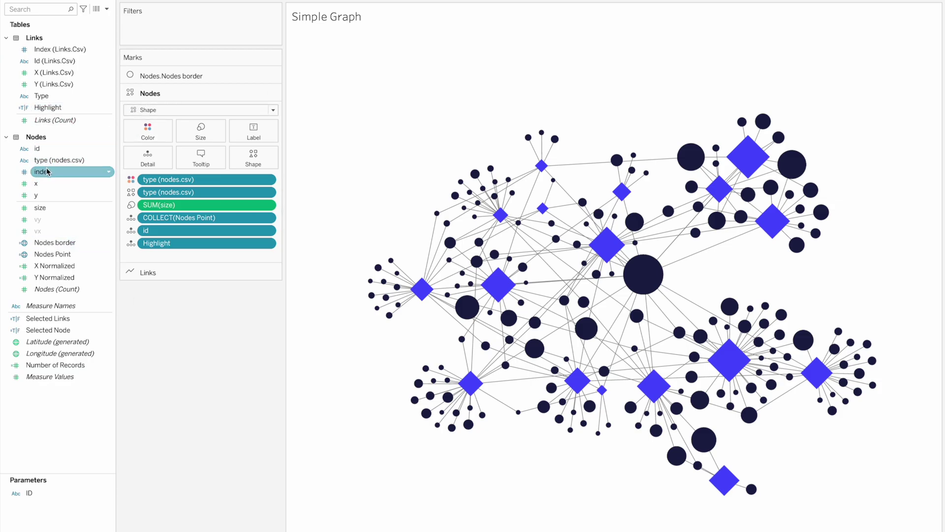
Label the nodes with id in bold Tableau Book 9 pt text that matches the mark color.
left_click_drag(40, 148, 252, 134)
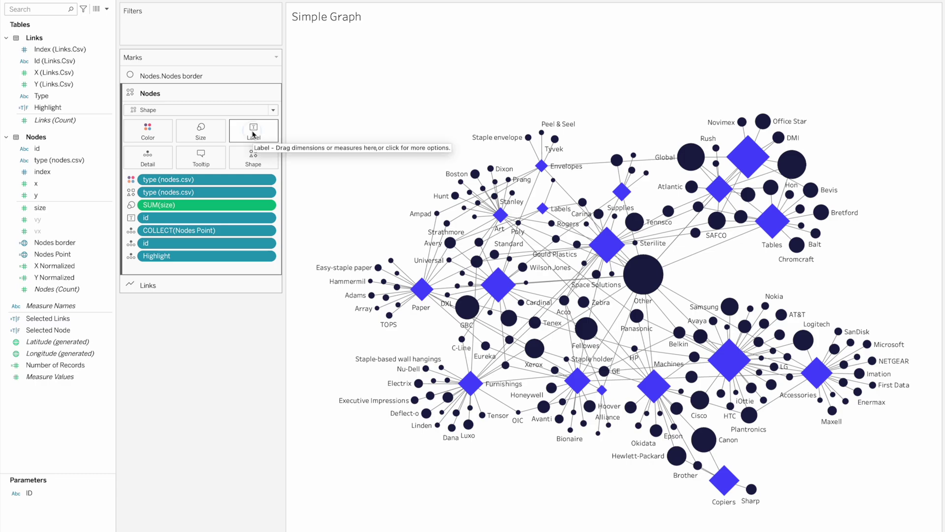
left_click(254, 133)
left_click(295, 211)
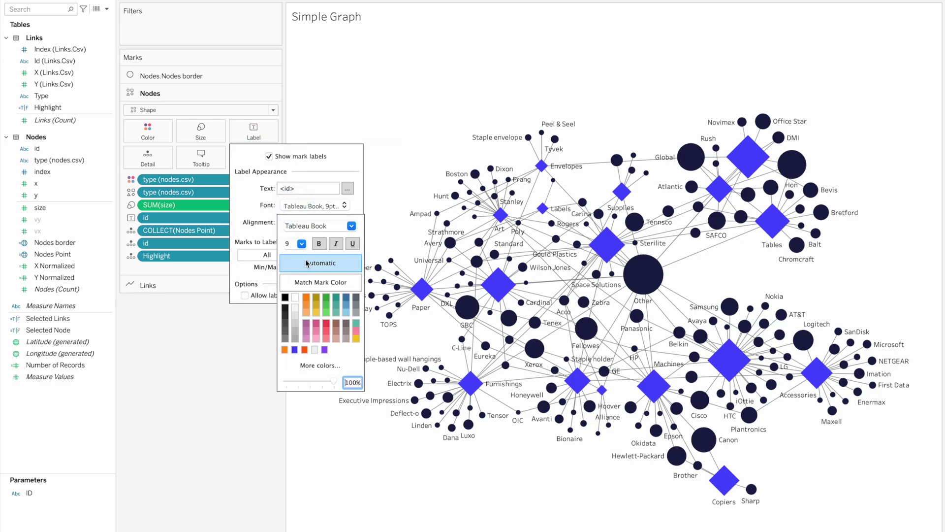
left_click(310, 283)
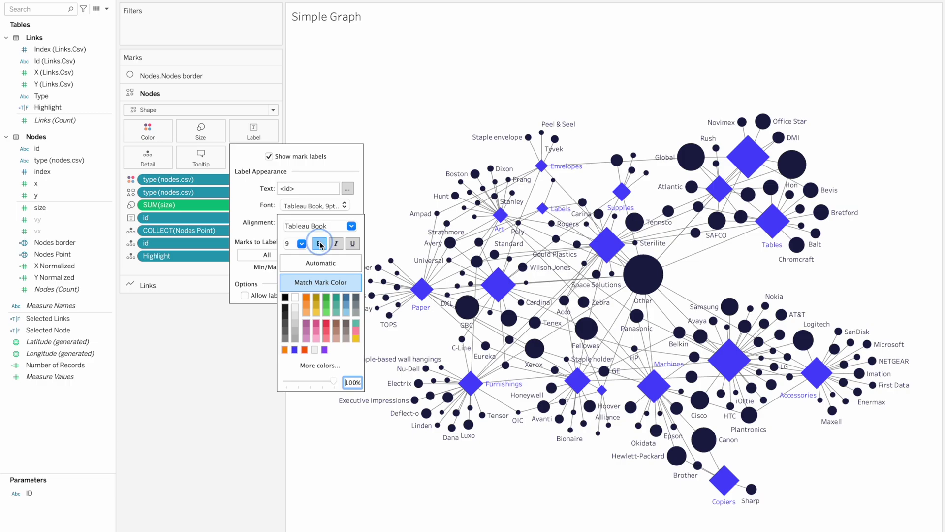
left_click(320, 244)
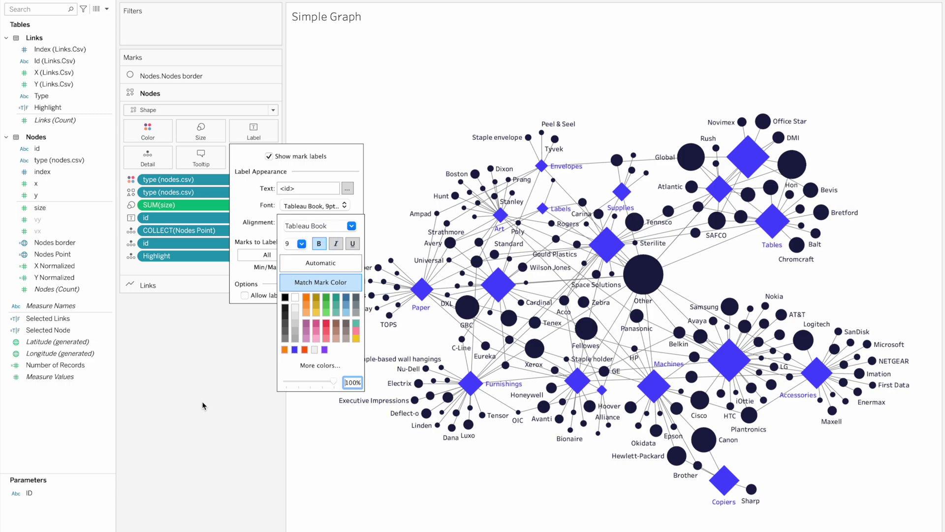
left_click(196, 371)
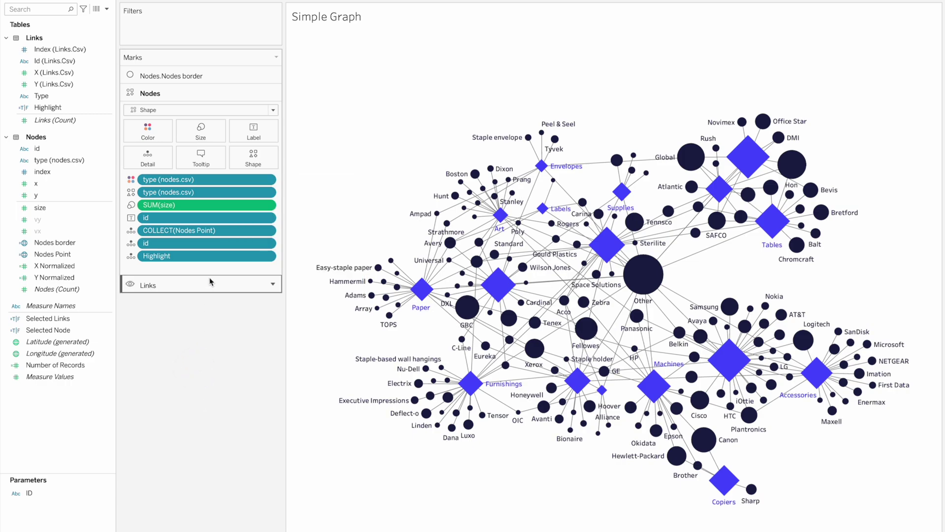
Color the Links layer's lines light gray and return to the Simple Network Graph dashboard with nothing selected.
left_click(158, 283)
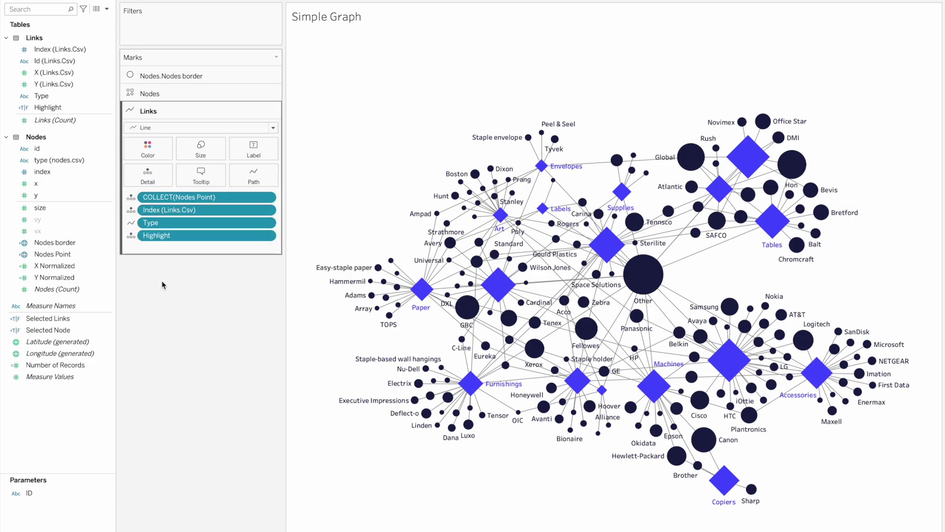
left_click(141, 152)
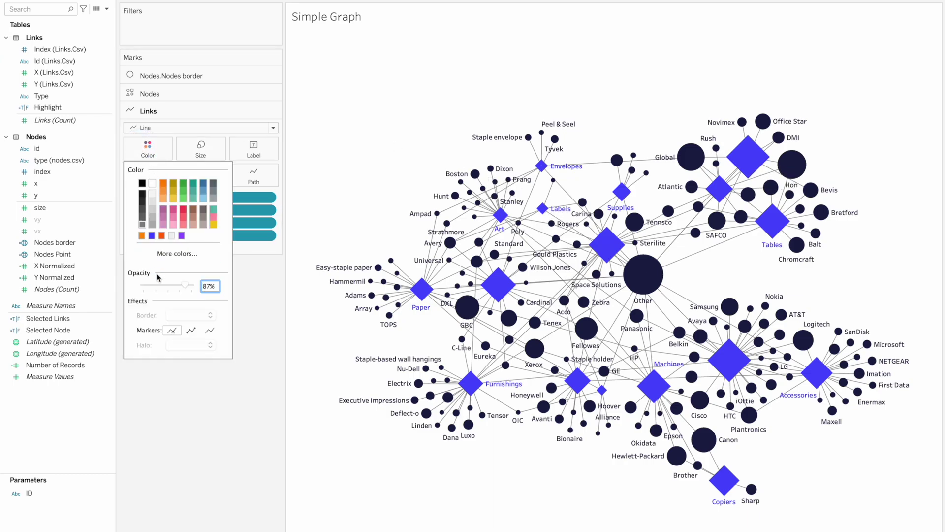
left_click(153, 213)
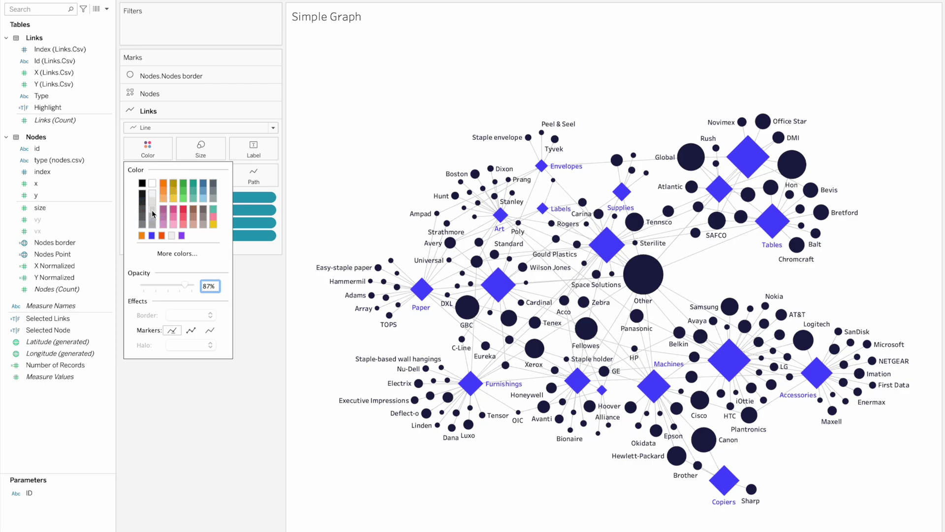
left_click(307, 403)
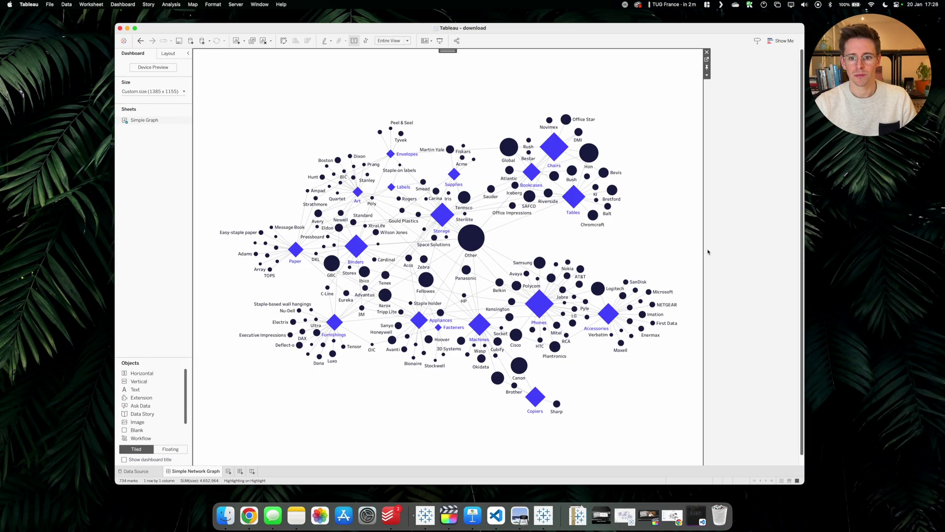
left_click(727, 248)
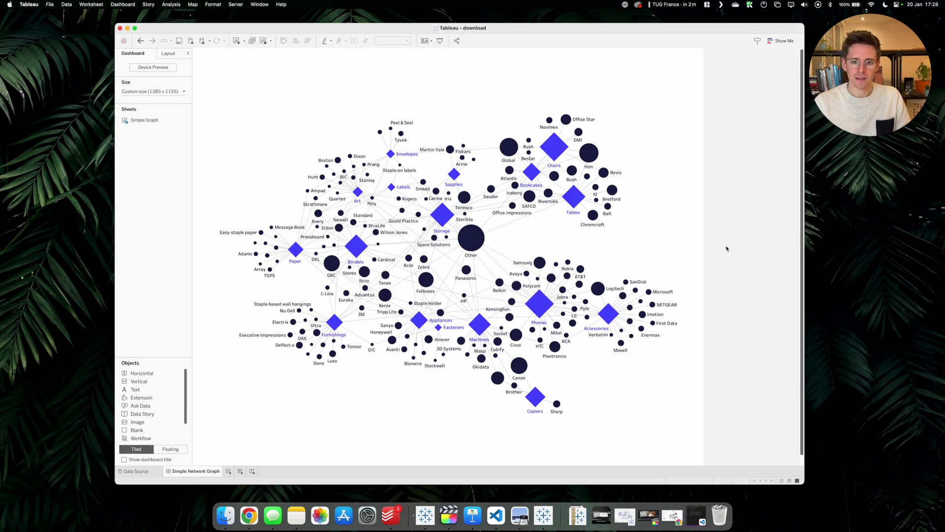